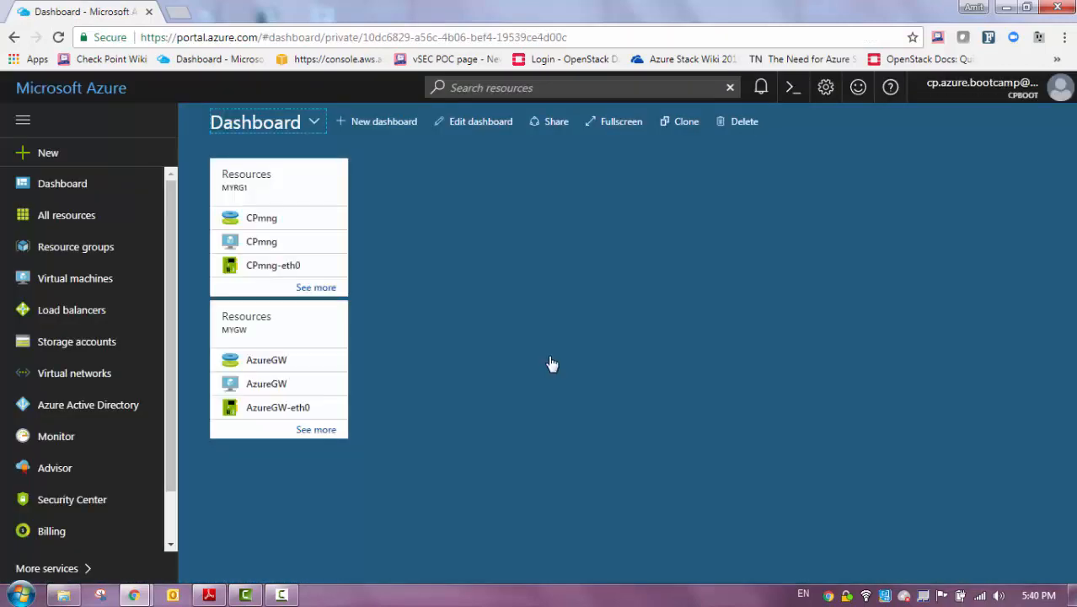
Find the Check Point vSEC Single Gateway in the Marketplace and start creating it
{"action": "left_click", "coordinate": [48, 154]}
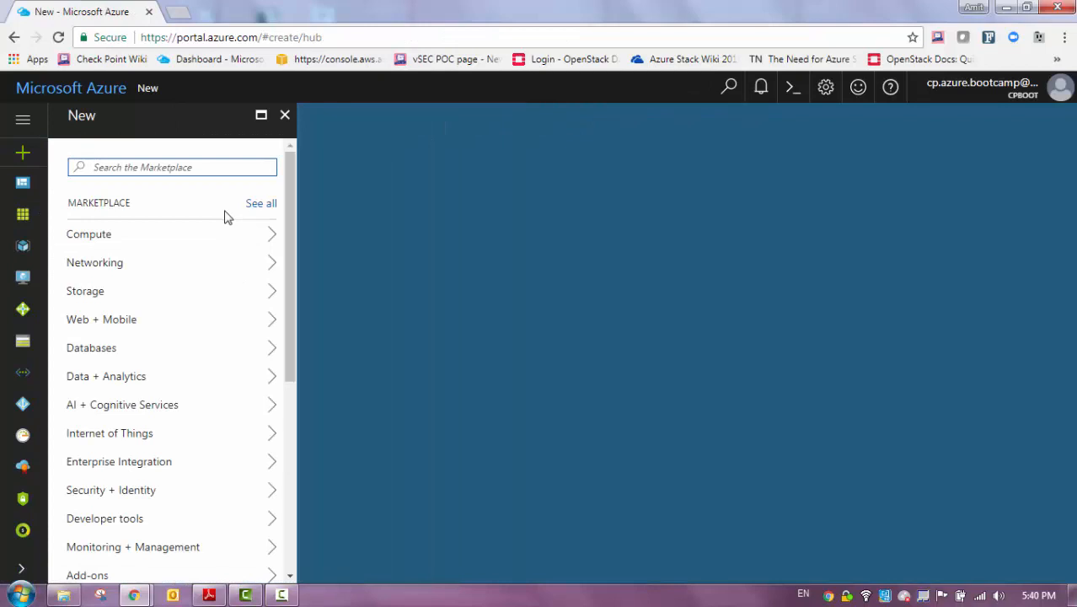
{"action": "type", "text": "check "}
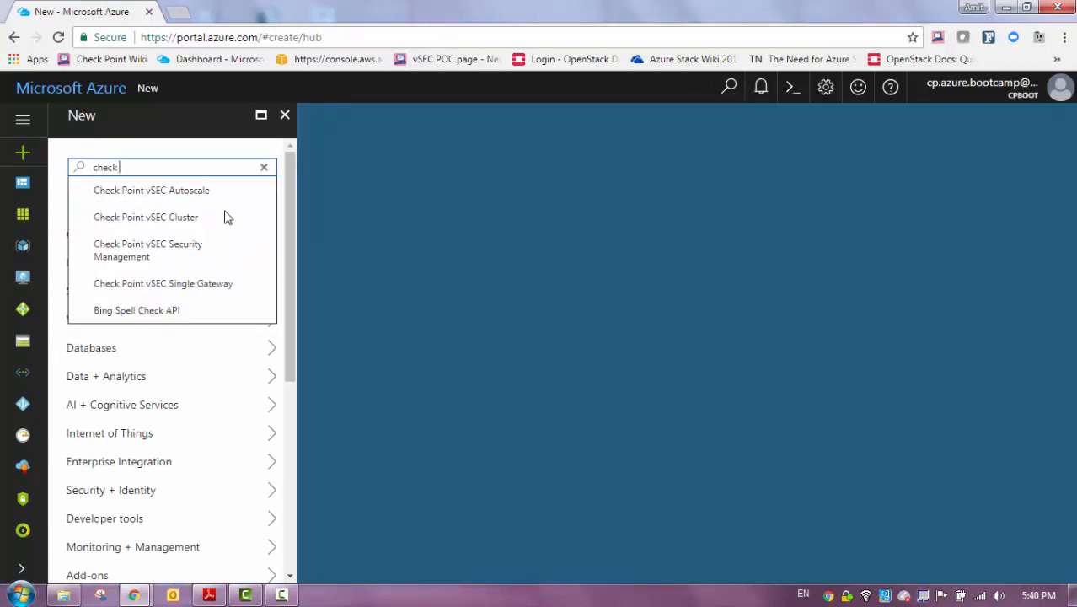
{"action": "type", "text": "point"}
{"action": "key", "text": "Return"}
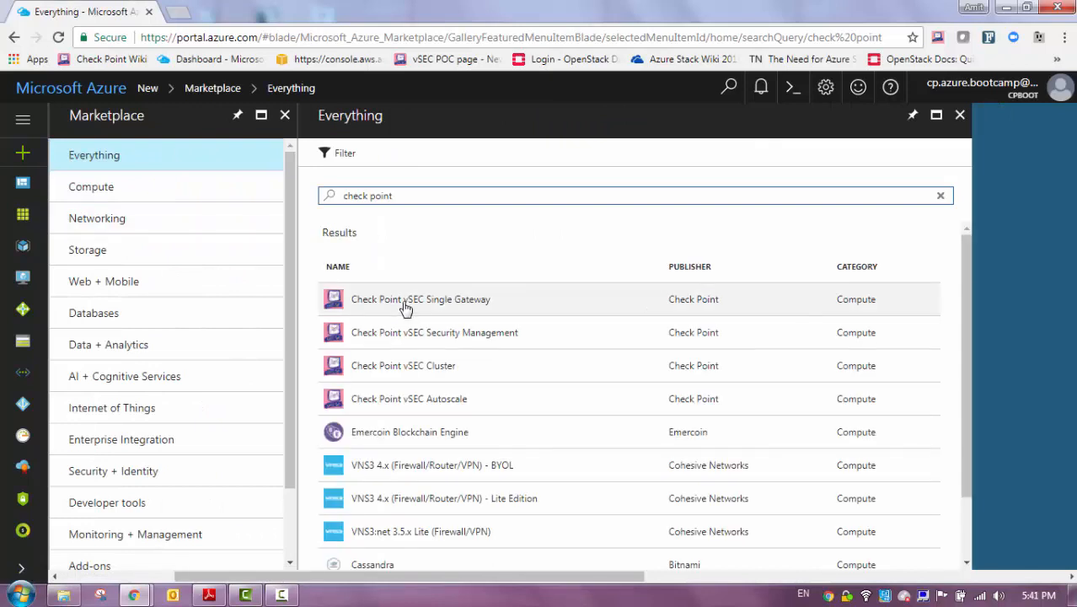
{"action": "left_click", "coordinate": [405, 309]}
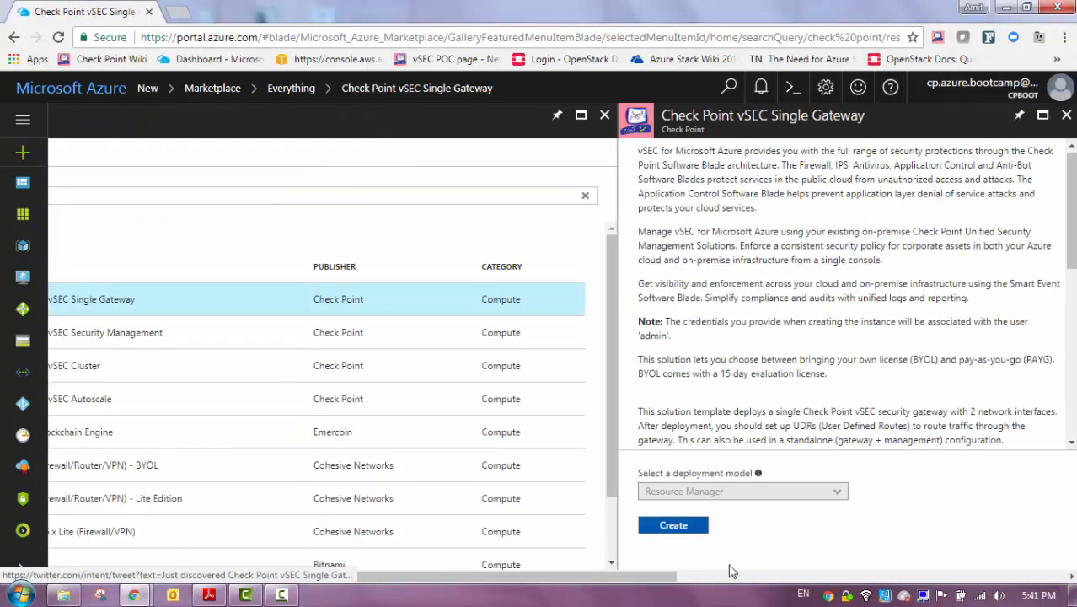
{"action": "left_click", "coordinate": [677, 528]}
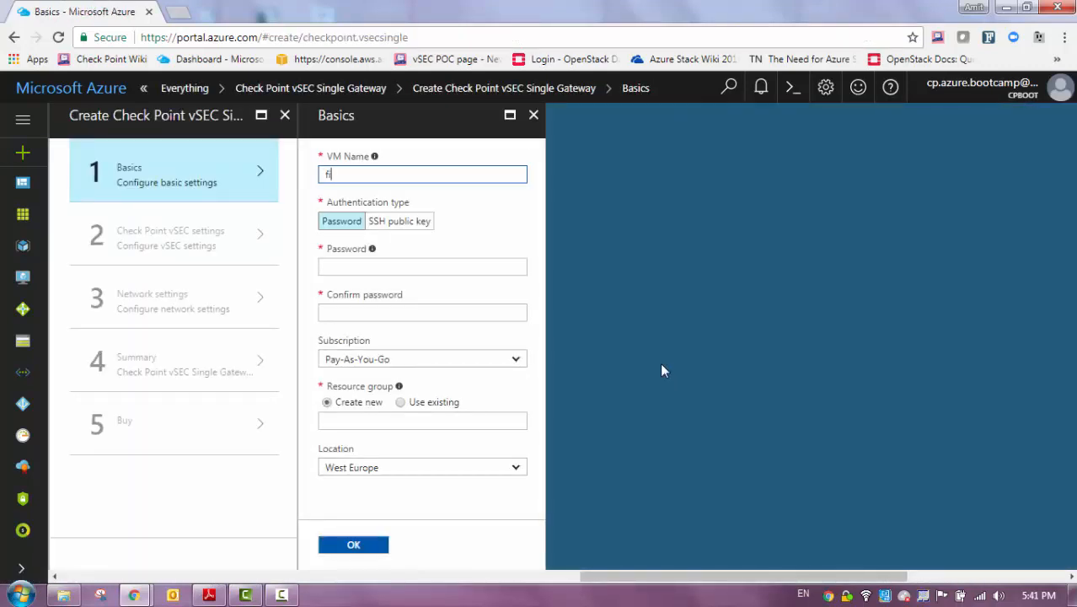
Fill in Basics: VM name firewall, admin password, new resource group my-rg, West Europe
{"action": "key", "text": "Tab"}
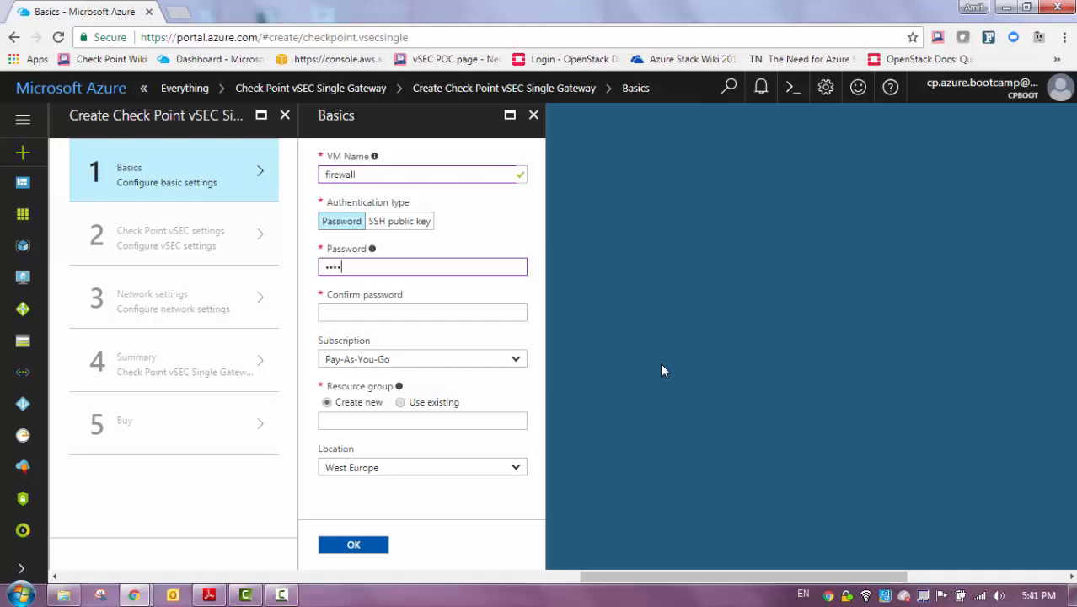
{"action": "key", "text": "Tab"}
{"action": "type", "text": "•"}
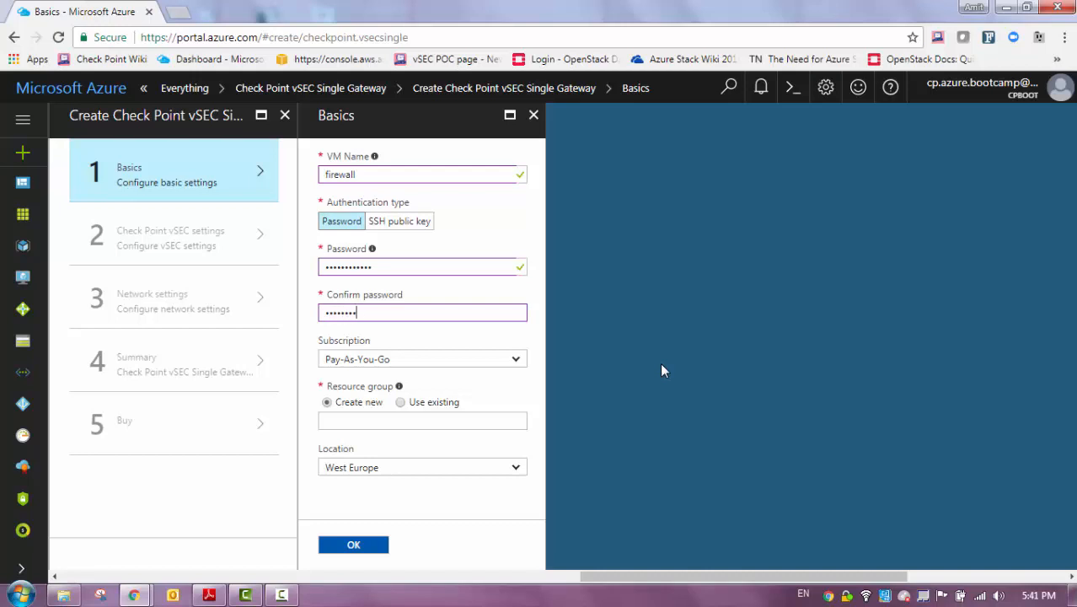
{"action": "left_click", "coordinate": [377, 419]}
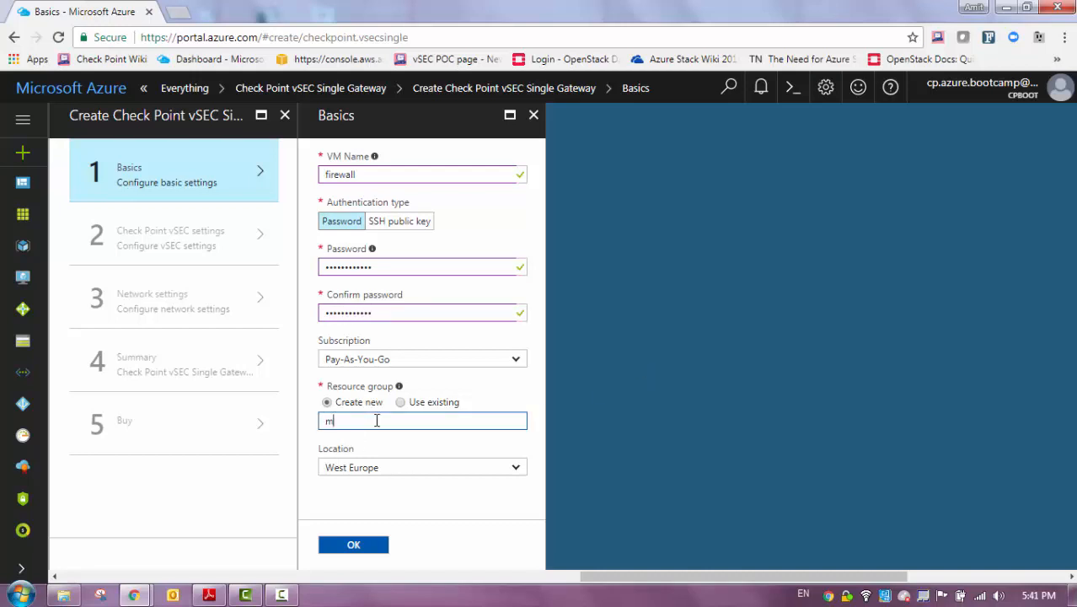
{"action": "key", "text": "Tab"}
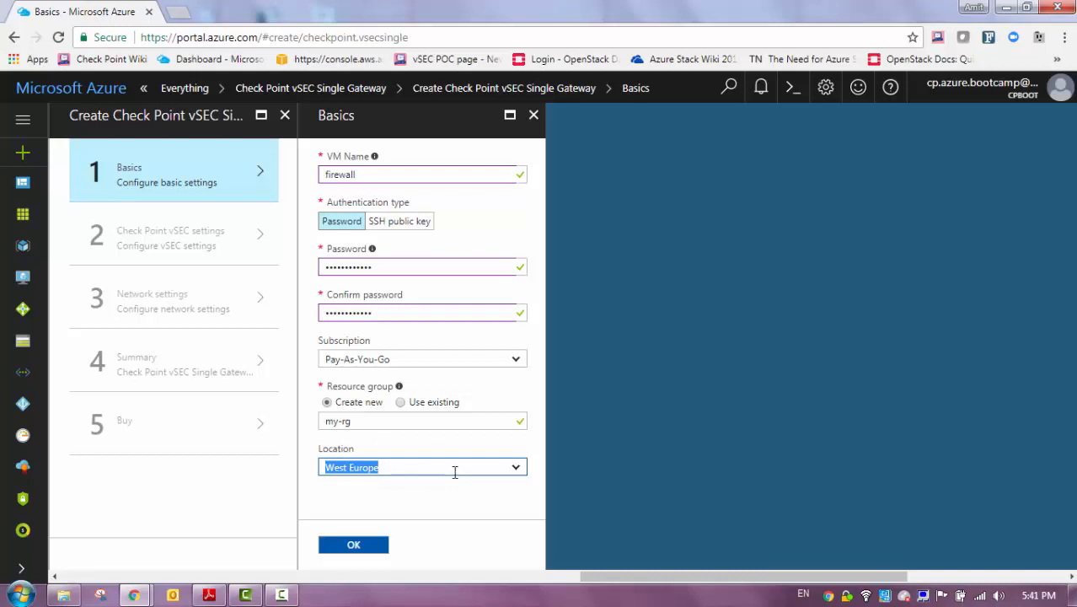
{"action": "left_click", "coordinate": [359, 550]}
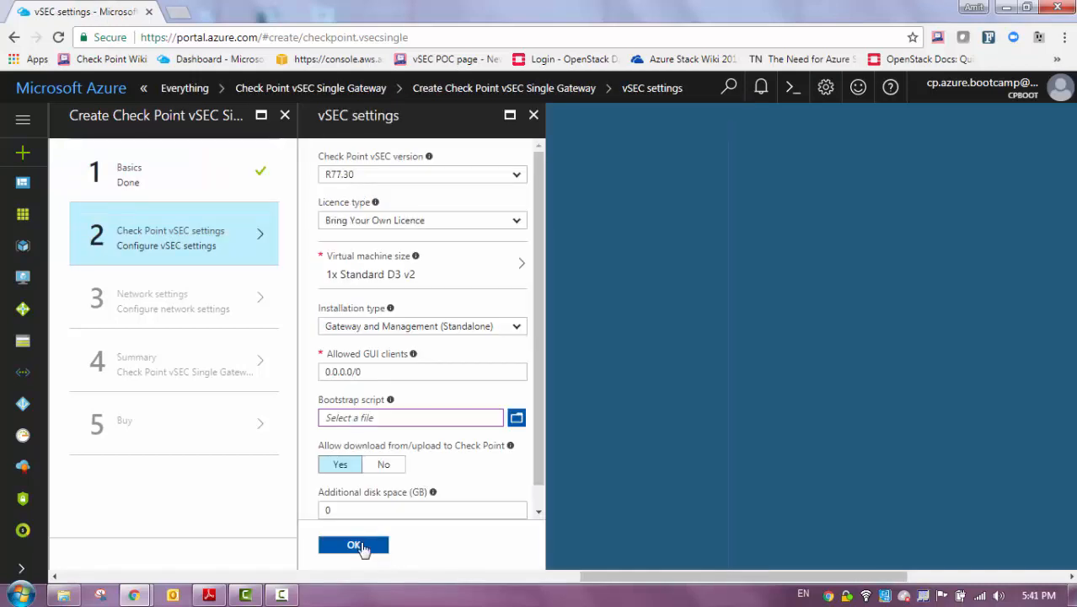
Choose vSEC R80.10, BYOL and Gateway and Management (Standalone), allowing Check Point downloads
{"action": "left_click", "coordinate": [484, 178]}
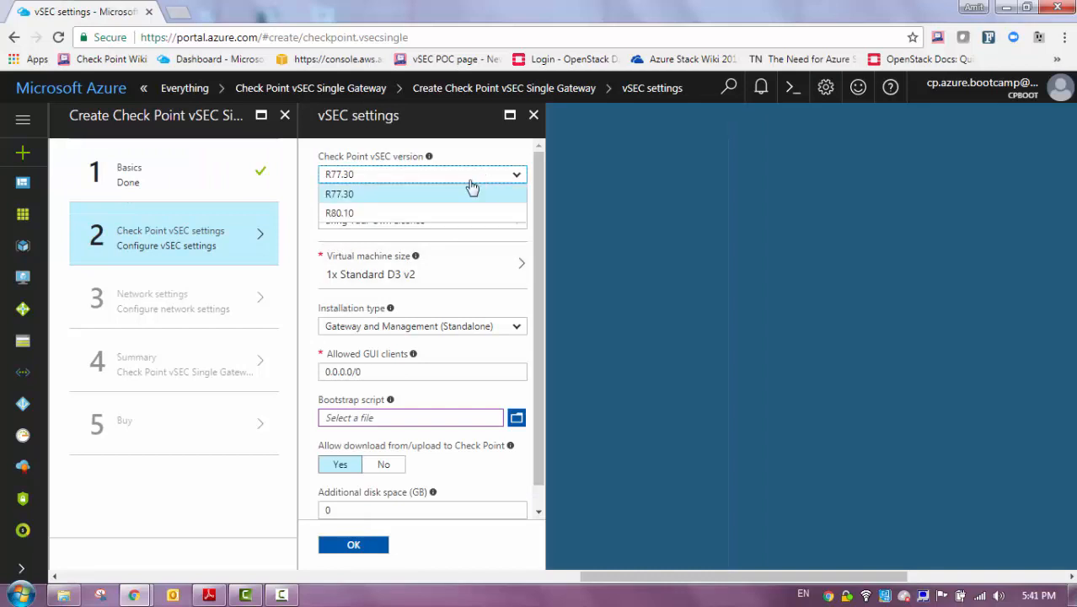
{"action": "left_click", "coordinate": [420, 214]}
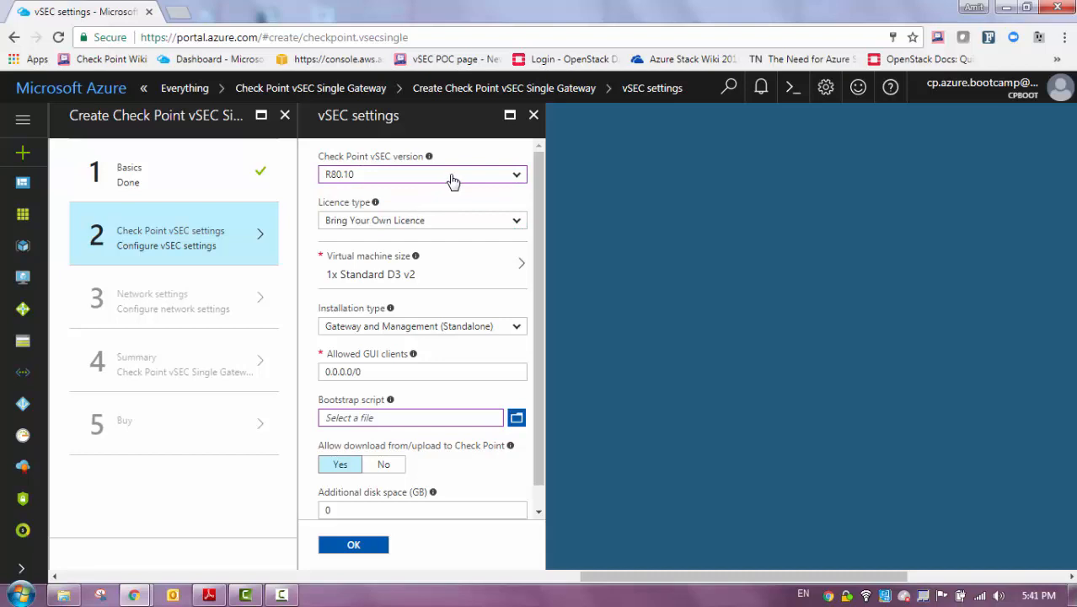
{"action": "left_click", "coordinate": [445, 222]}
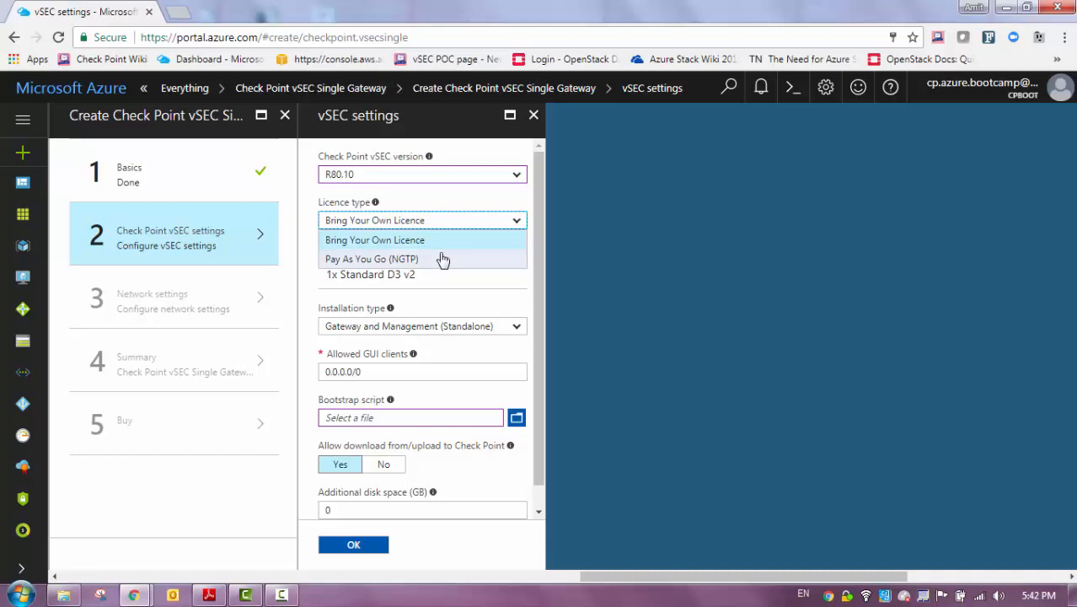
{"action": "left_click", "coordinate": [485, 197]}
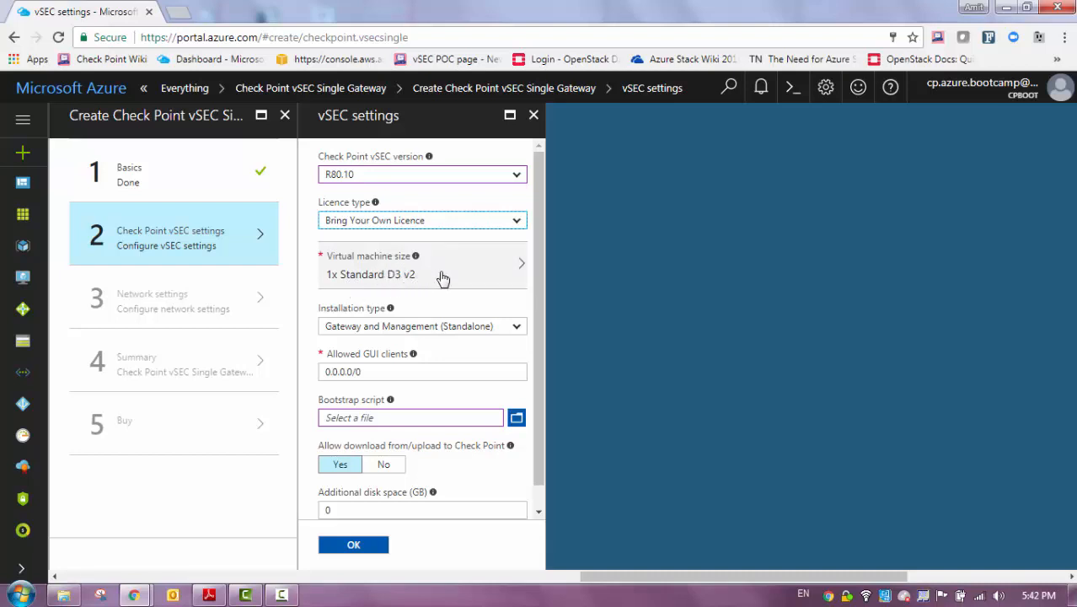
{"action": "left_click", "coordinate": [419, 328]}
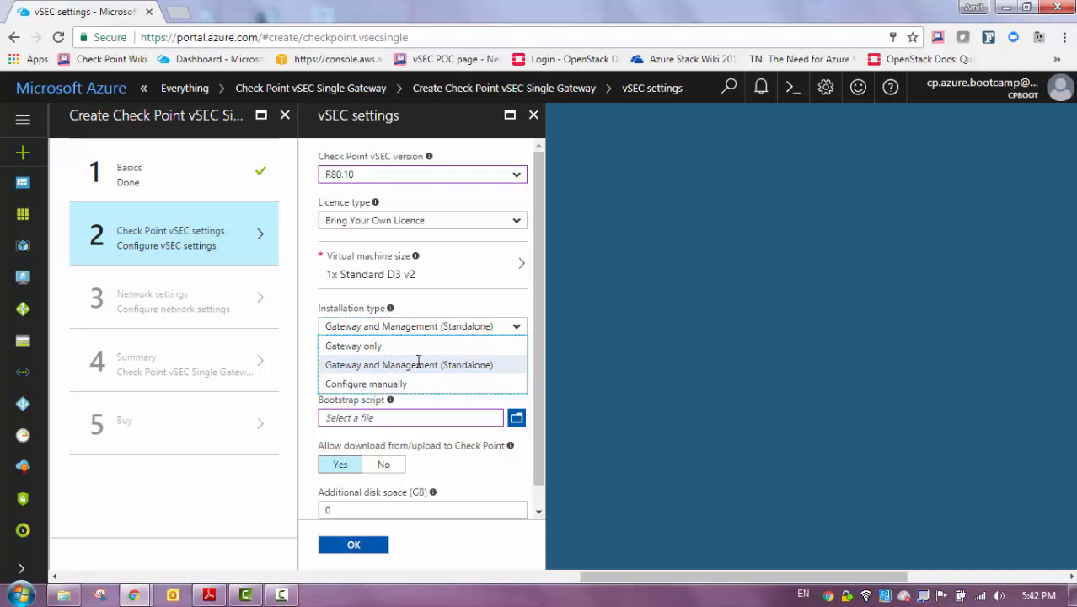
{"action": "left_click", "coordinate": [470, 326]}
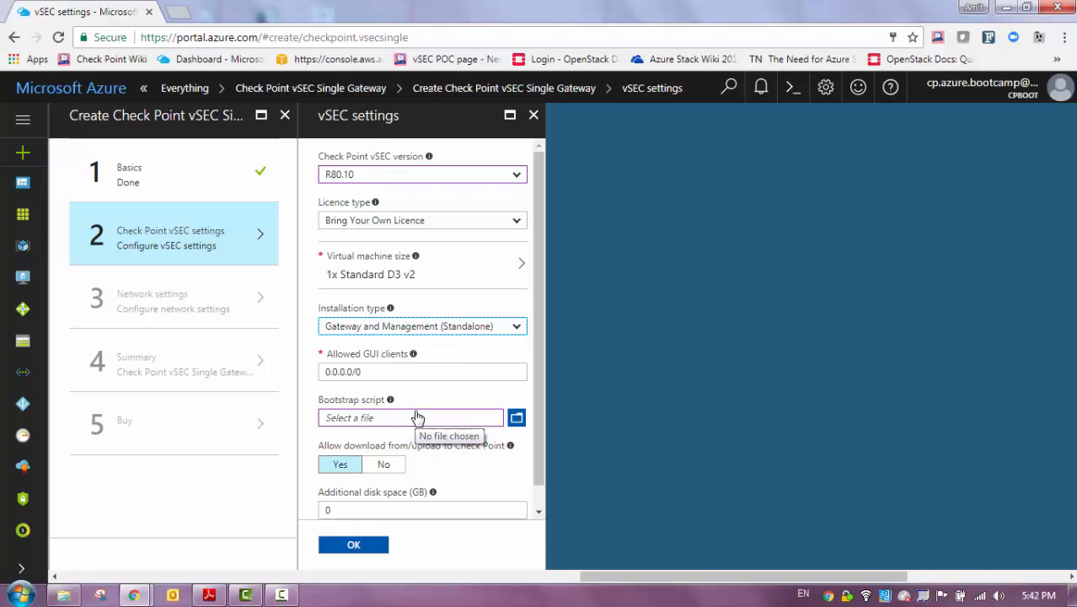
{"action": "left_click", "coordinate": [352, 465]}
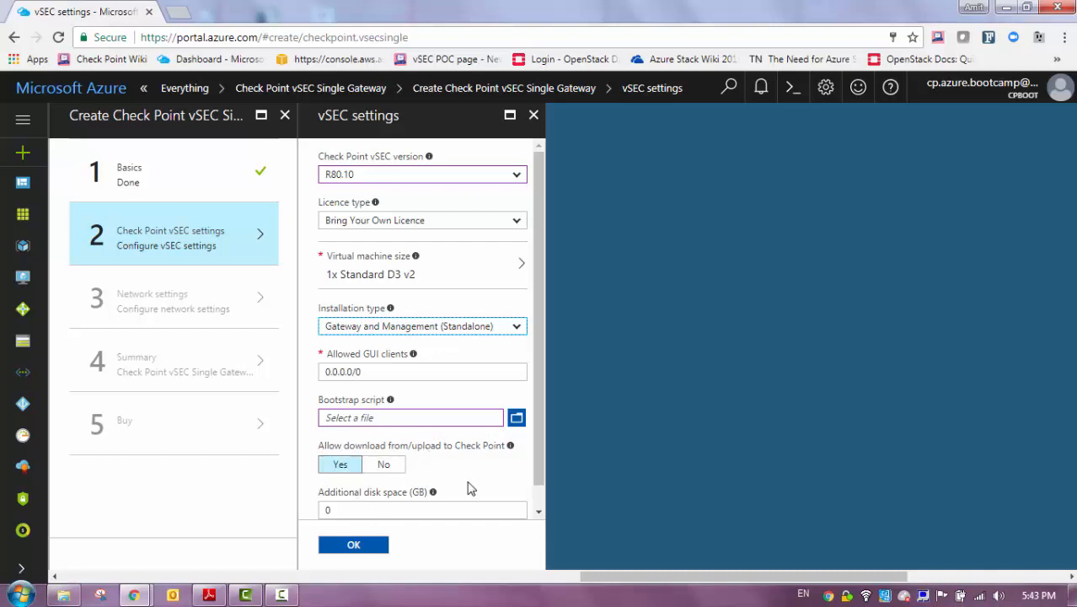
{"action": "scroll", "coordinate": [531, 496], "scroll_direction": "down", "scroll_amount": 1}
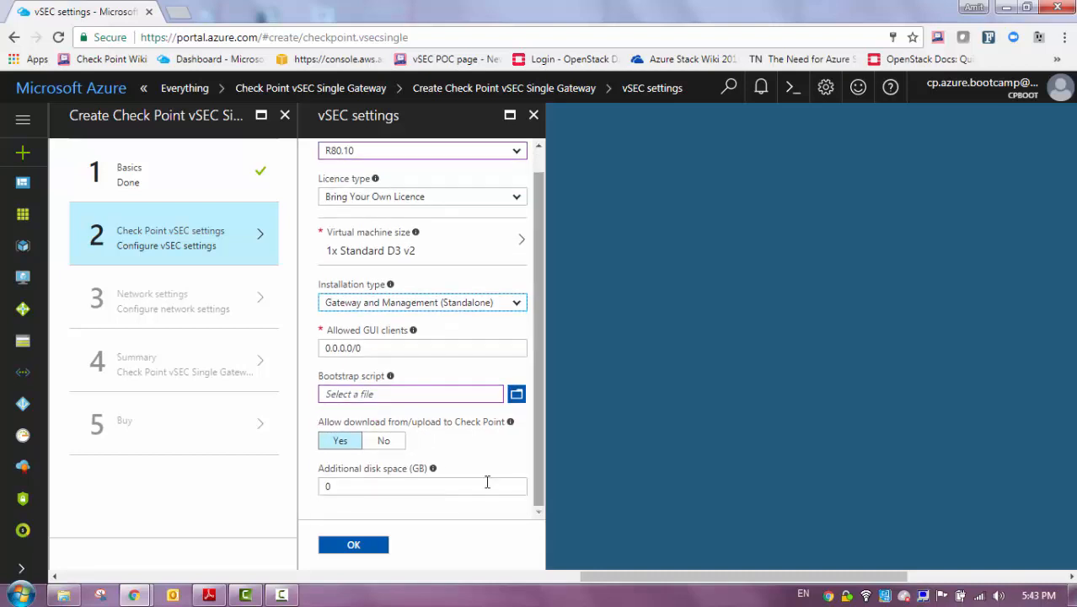
{"action": "left_click", "coordinate": [366, 550]}
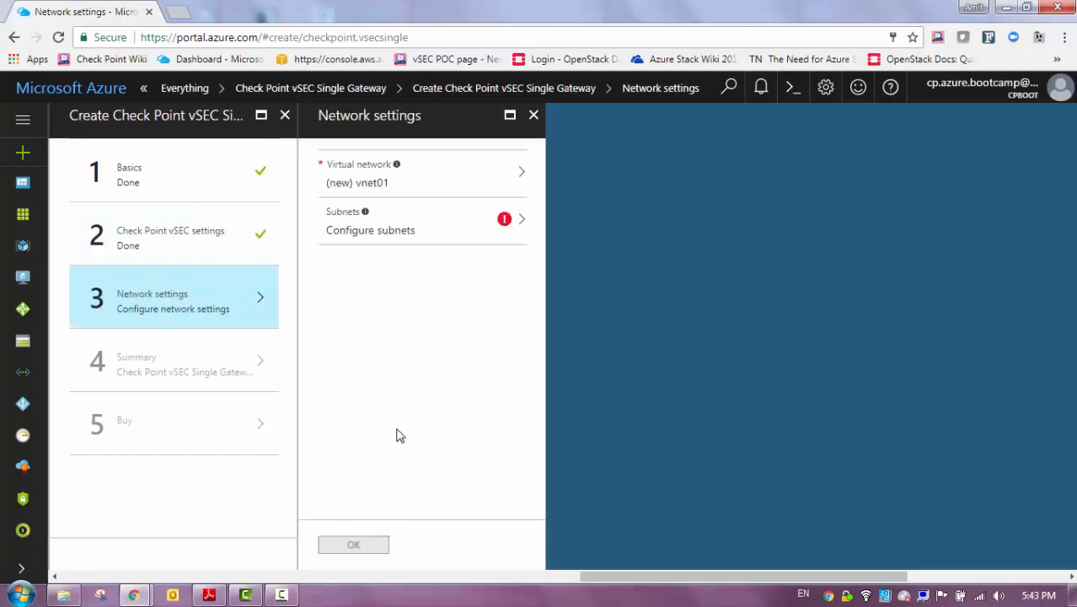
Create a new virtual network named my-nvet with address space 10.1.0.0/16
{"action": "left_click", "coordinate": [445, 197]}
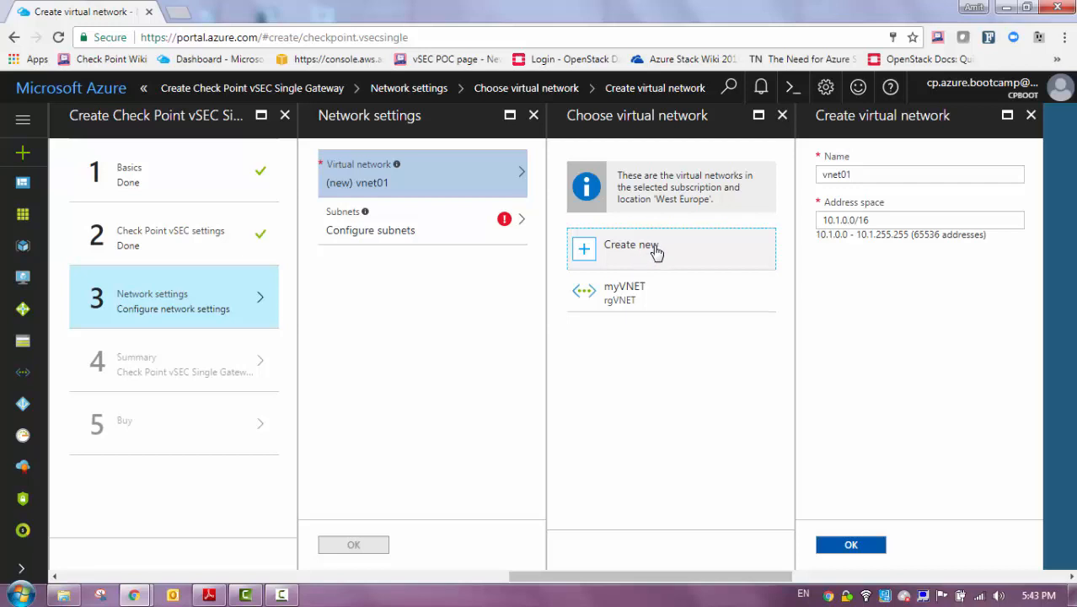
{"action": "double_click", "coordinate": [872, 172]}
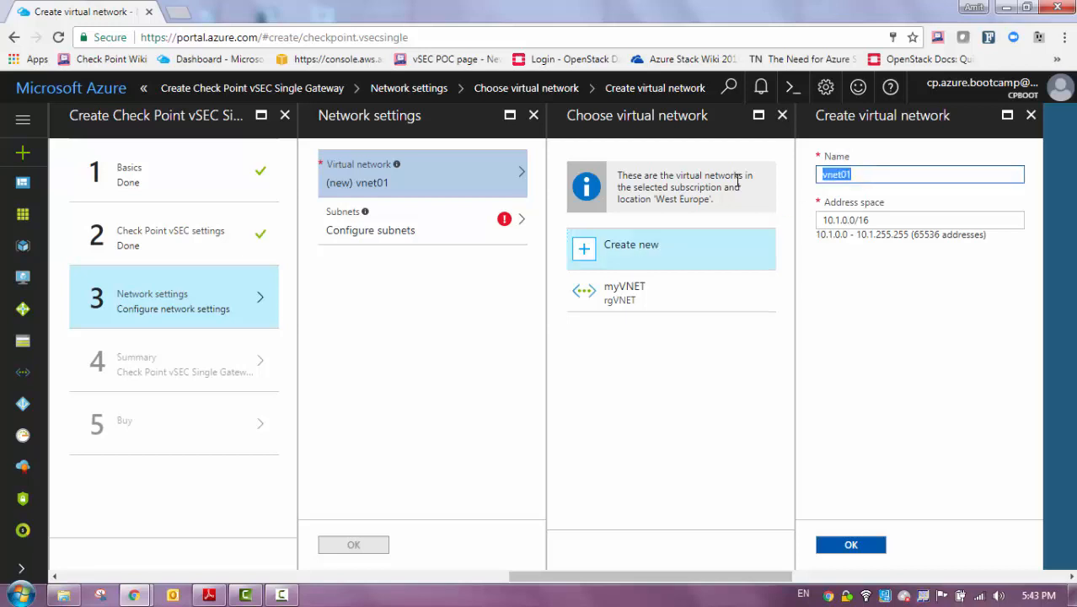
{"action": "type", "text": "my-n"}
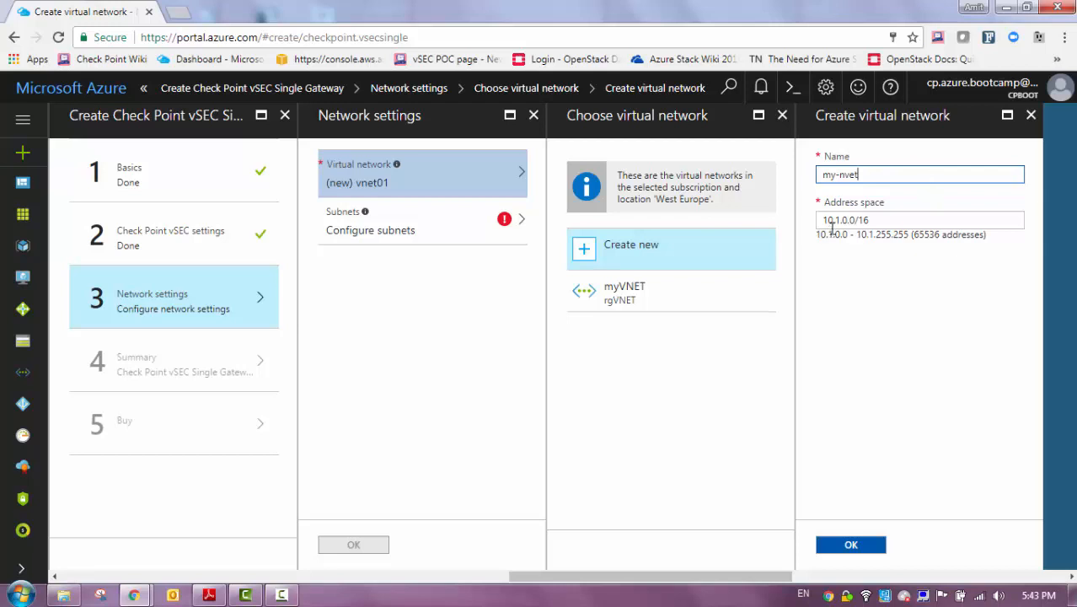
{"action": "left_click", "coordinate": [901, 216]}
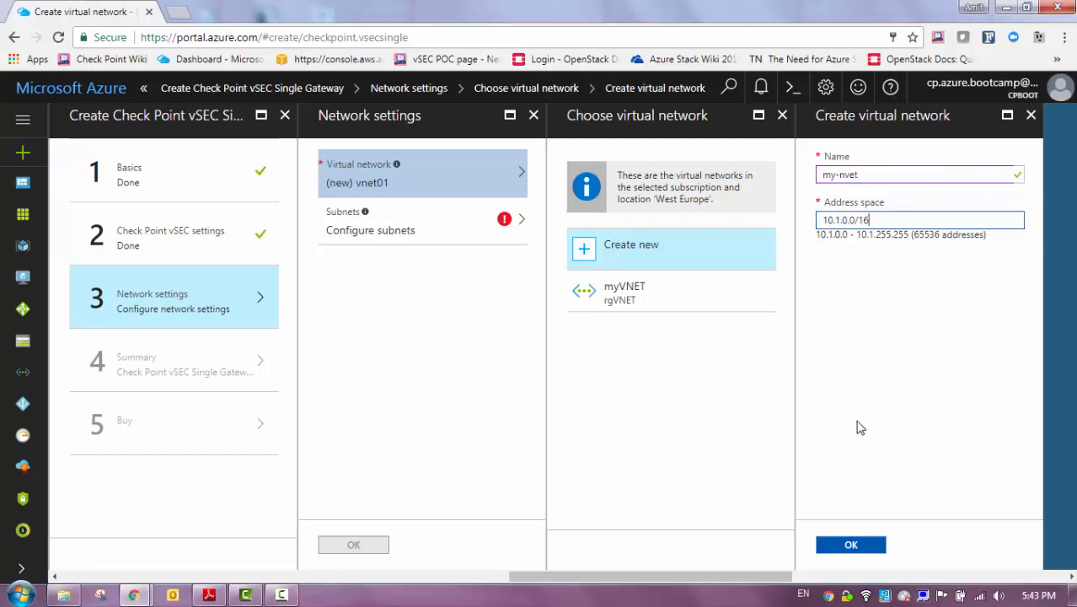
{"action": "left_click", "coordinate": [850, 546]}
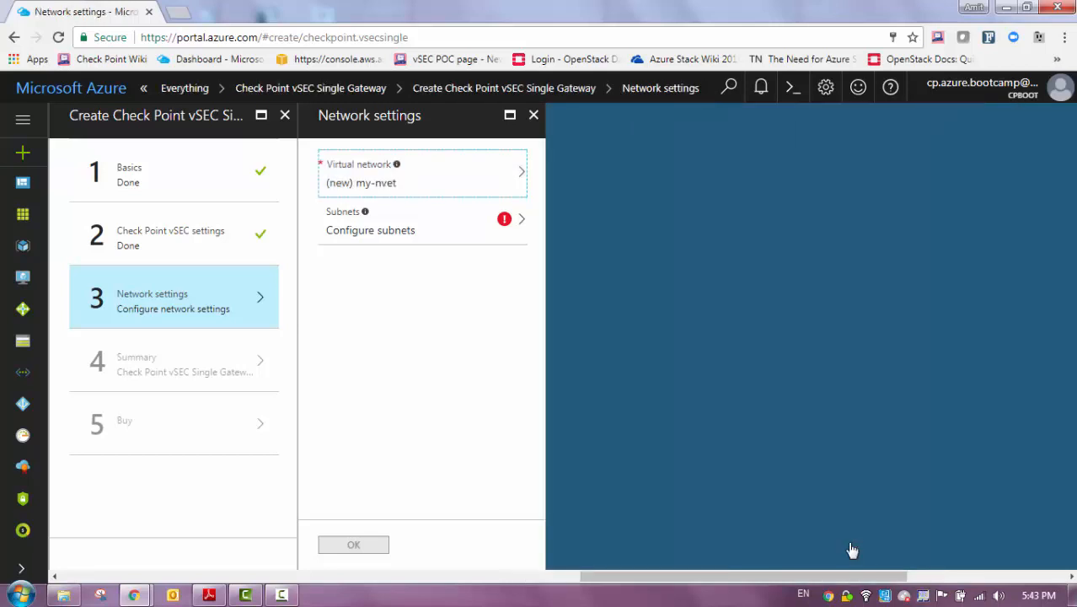
Keep Frontend 10.1.0.0/24 and Backend 10.1.1.0/24 subnets and confirm network settings
{"action": "left_click", "coordinate": [395, 235]}
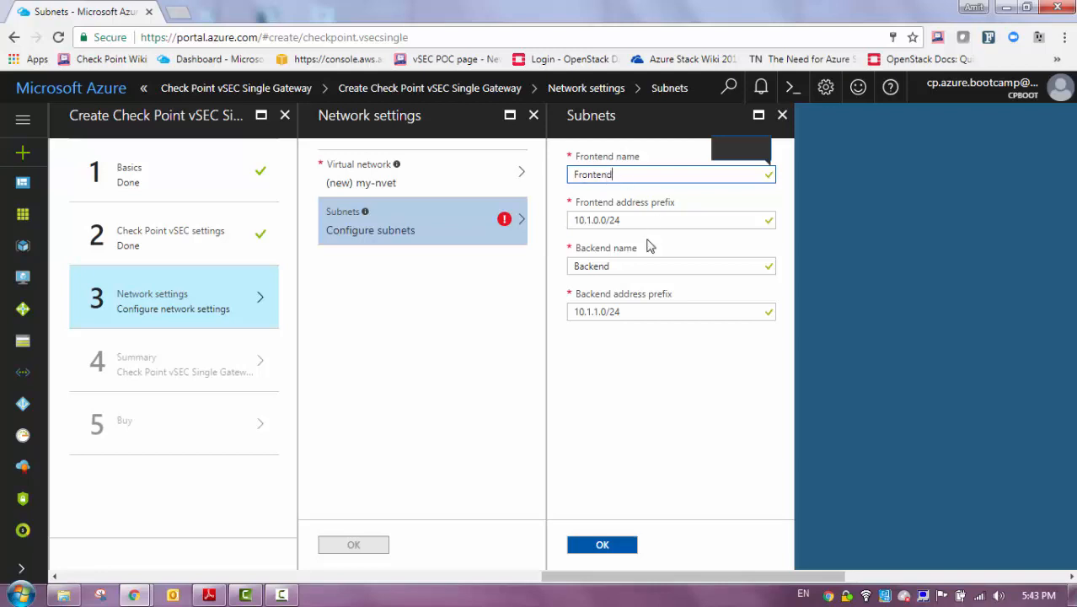
{"action": "triple_click", "coordinate": [630, 221]}
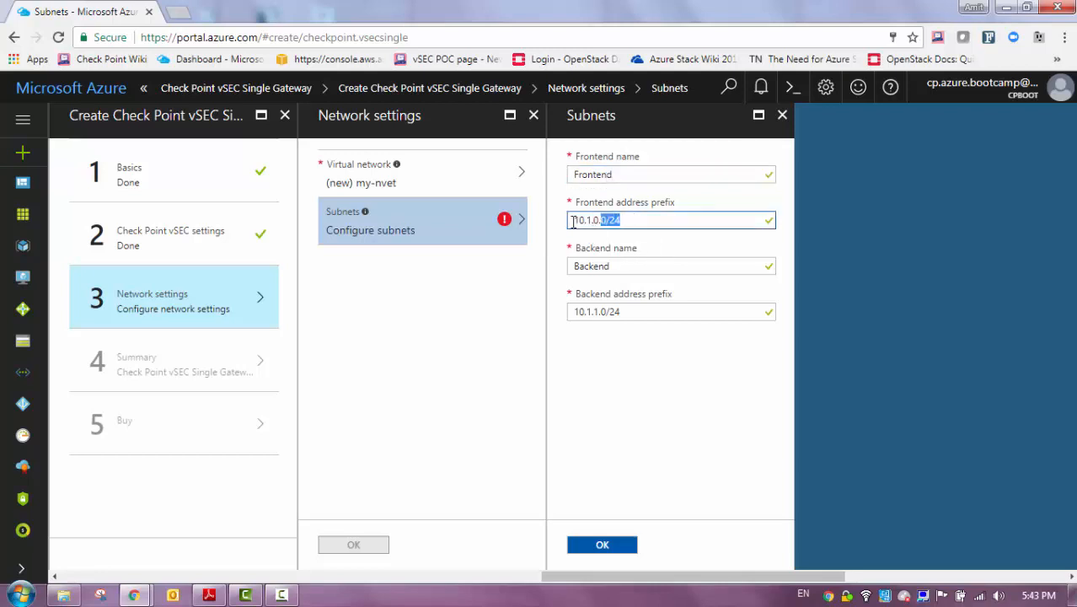
{"action": "left_click_drag", "start_coordinate": [613, 266], "coordinate": [560, 267]}
{"action": "left_click_drag", "start_coordinate": [634, 311], "coordinate": [560, 311]}
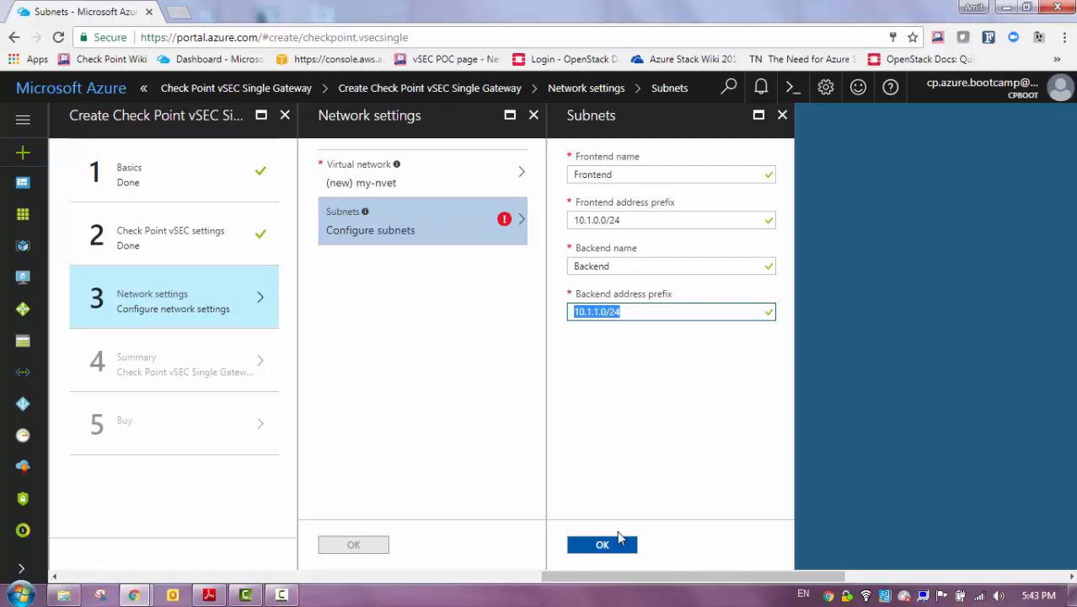
{"action": "left_click", "coordinate": [616, 545]}
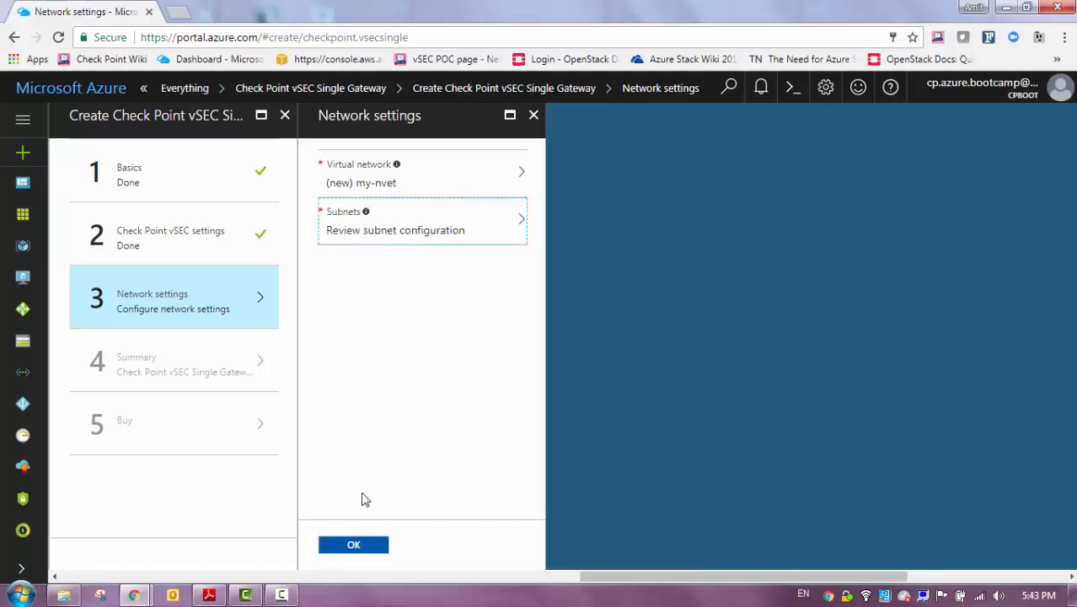
{"action": "left_click", "coordinate": [352, 544]}
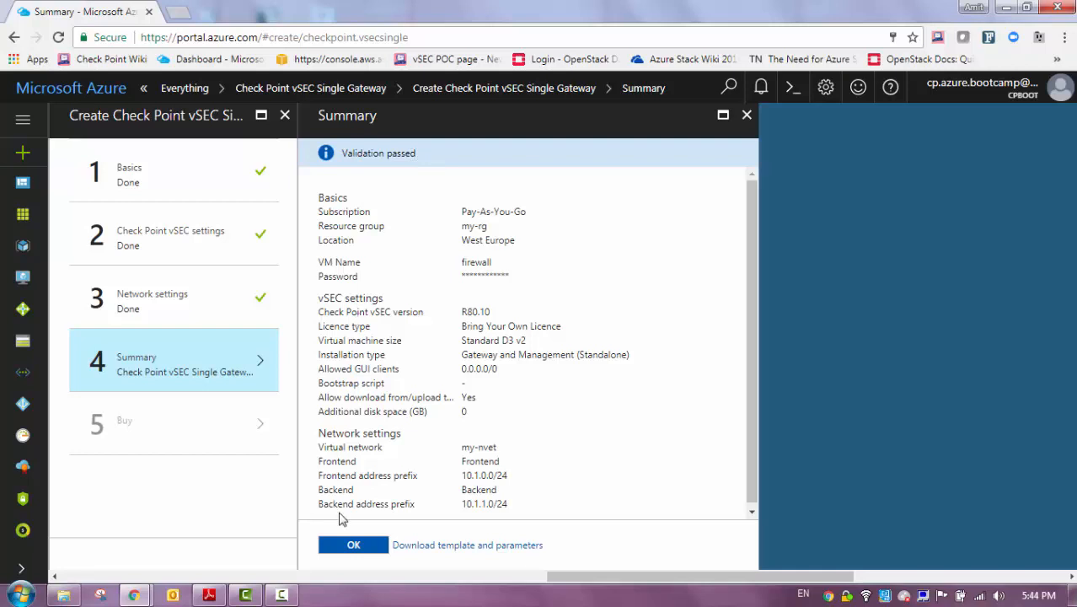
Accept the validated summary and purchase the vSEC Single Gateway deployment
{"action": "scroll", "coordinate": [534, 387], "scroll_direction": "down", "scroll_amount": 1}
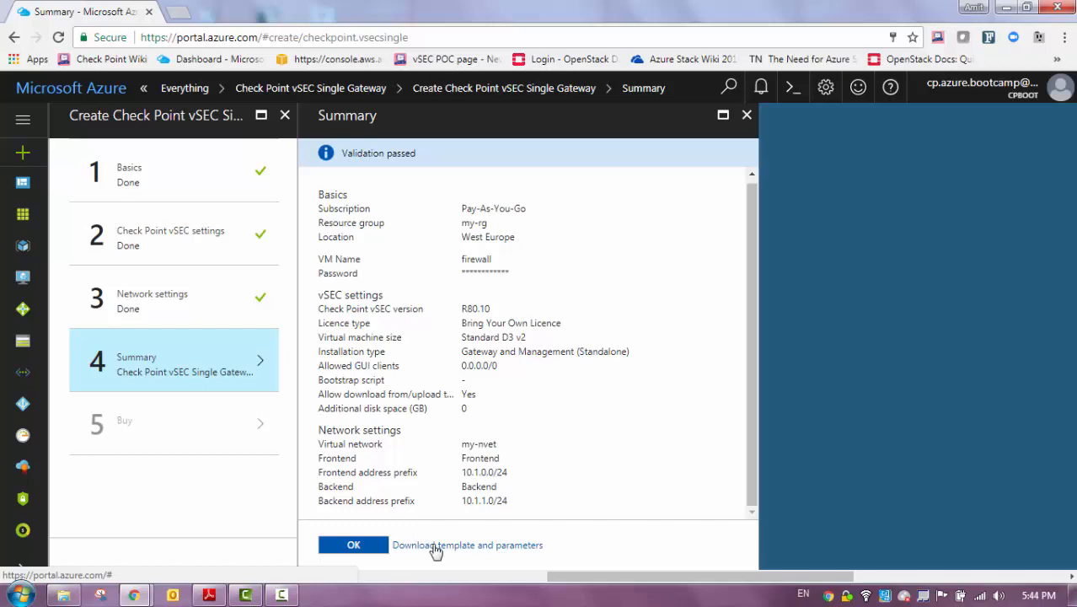
{"action": "left_click", "coordinate": [353, 544]}
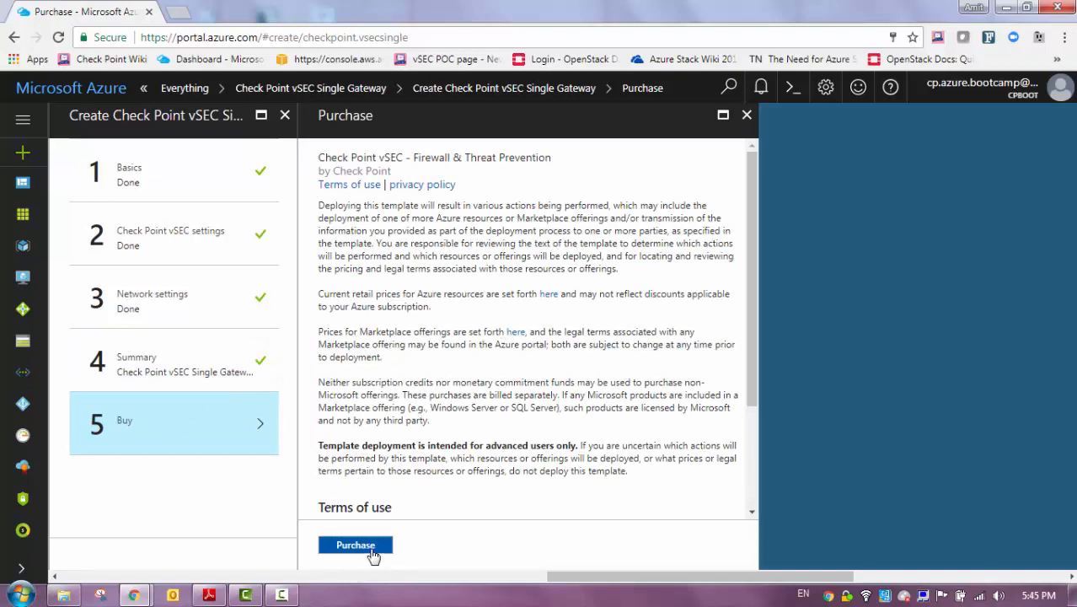
{"action": "left_click", "coordinate": [372, 548]}
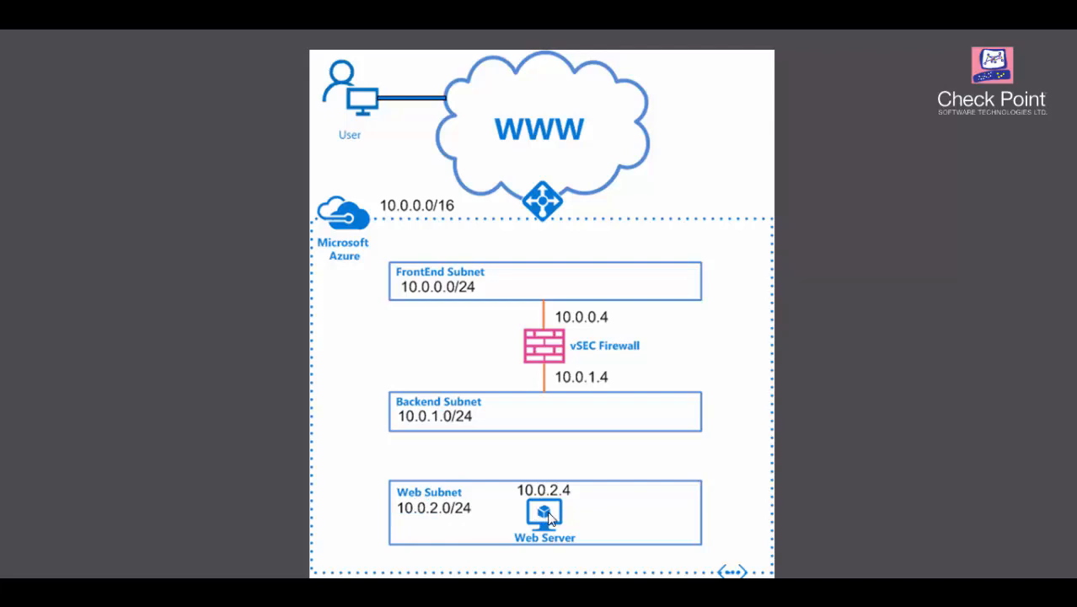
Switch from the network diagram back to the Azure portal dashboard
{"action": "key", "text": "alt+Tab"}
{"action": "key", "text": "alt+Tab"}
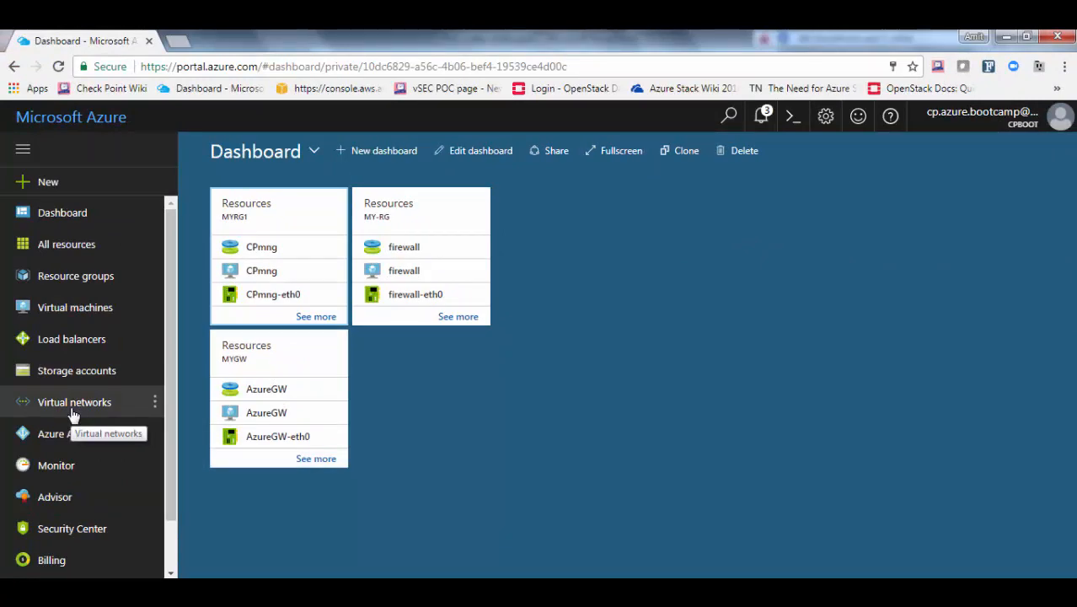
Open the subnets list of the my-nvet virtual network via Virtual networks
{"action": "scroll", "coordinate": [73, 414], "scroll_direction": "down", "scroll_amount": 1}
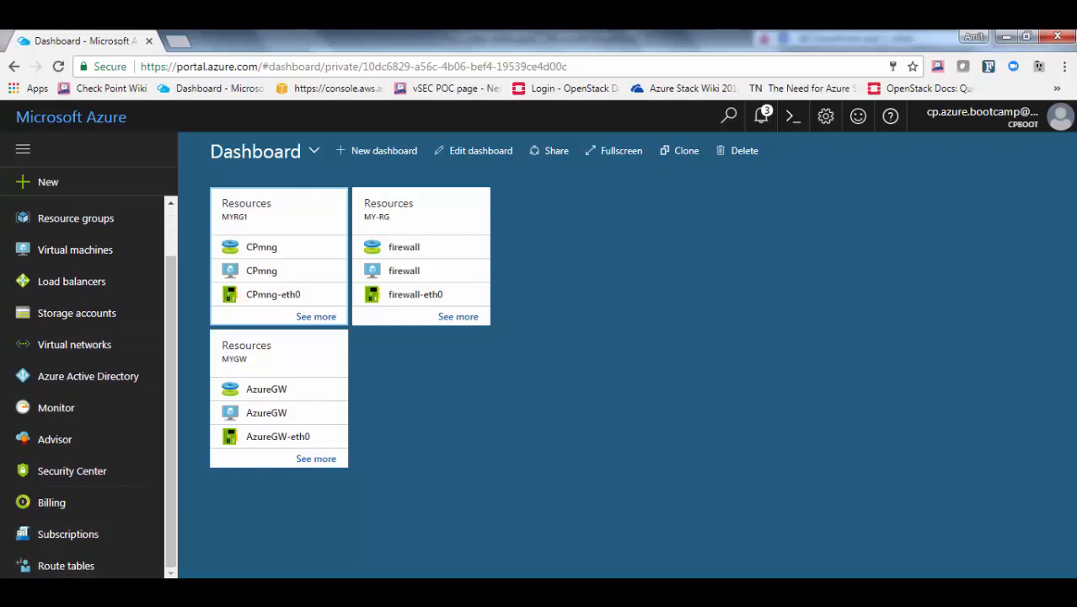
{"action": "left_click", "coordinate": [69, 591]}
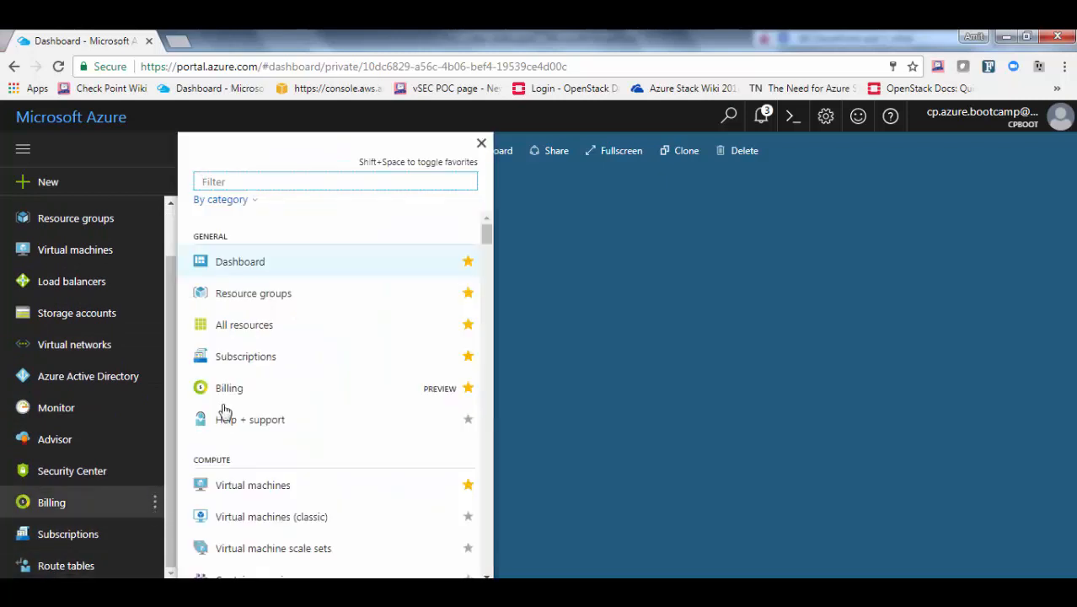
{"action": "type", "text": "vit"}
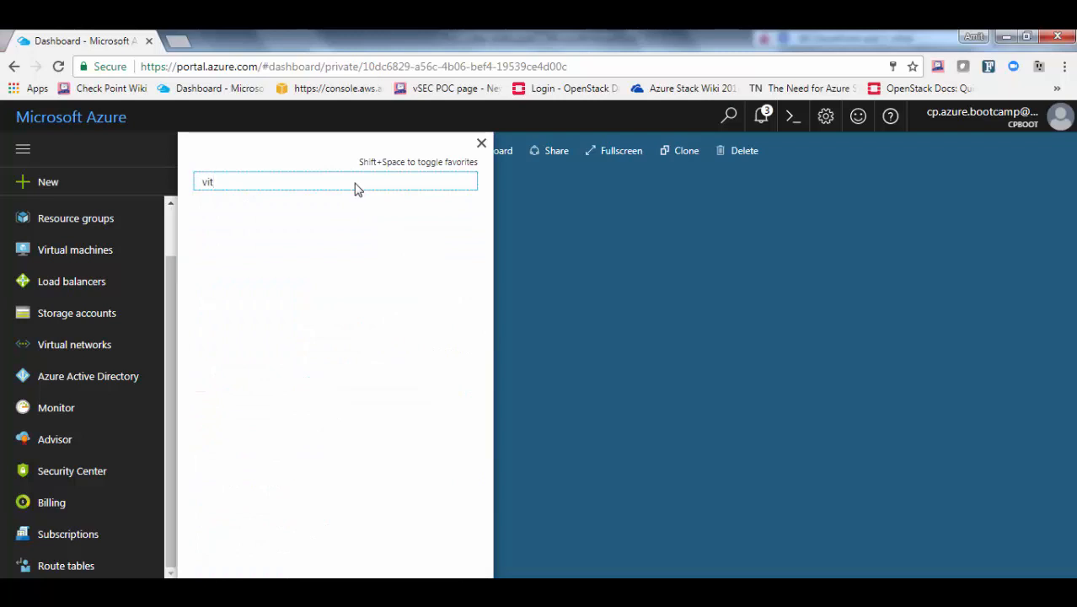
{"action": "key", "text": "BackSpace"}
{"action": "type", "text": "rt"}
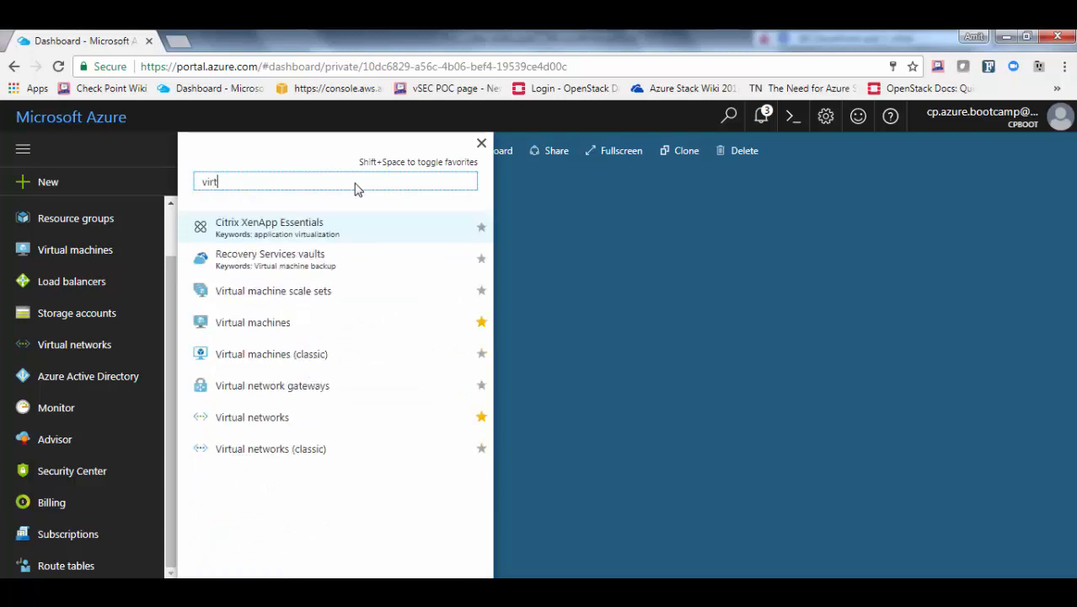
{"action": "type", "text": "ual net"}
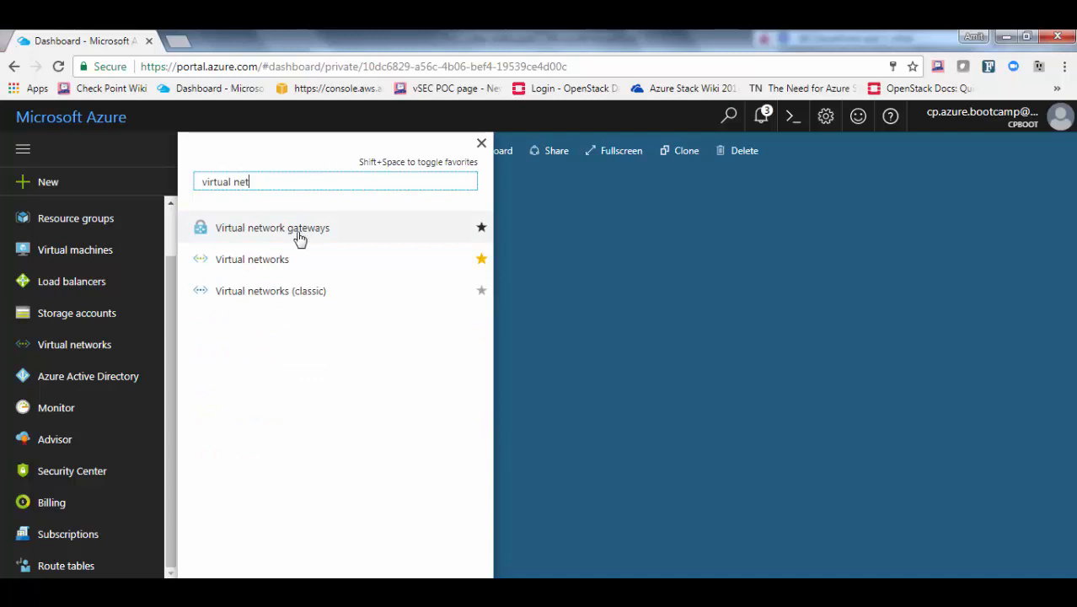
{"action": "left_click", "coordinate": [250, 261]}
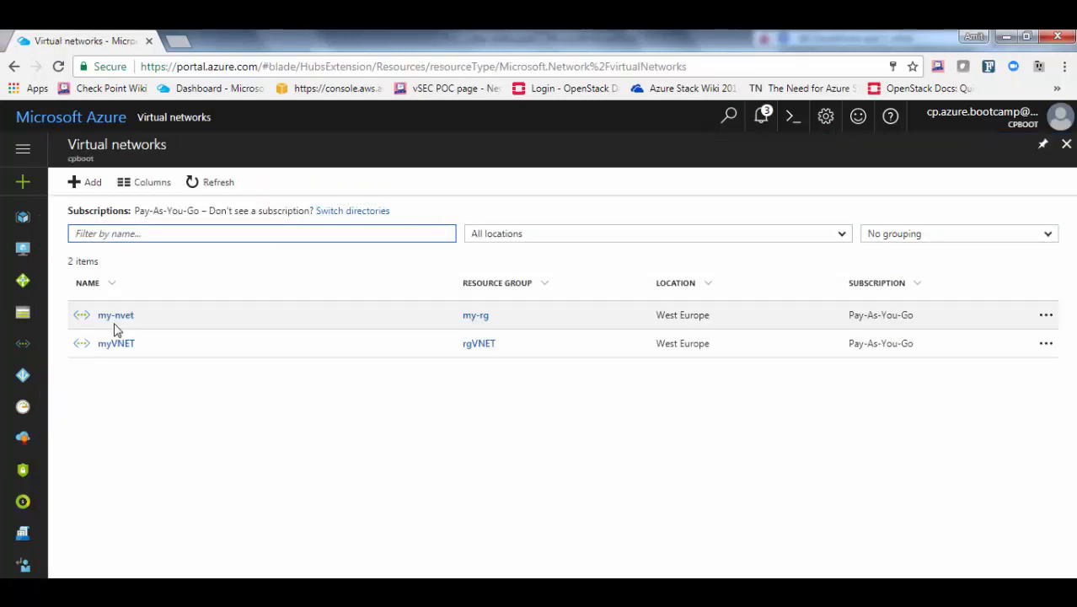
{"action": "left_click", "coordinate": [131, 315]}
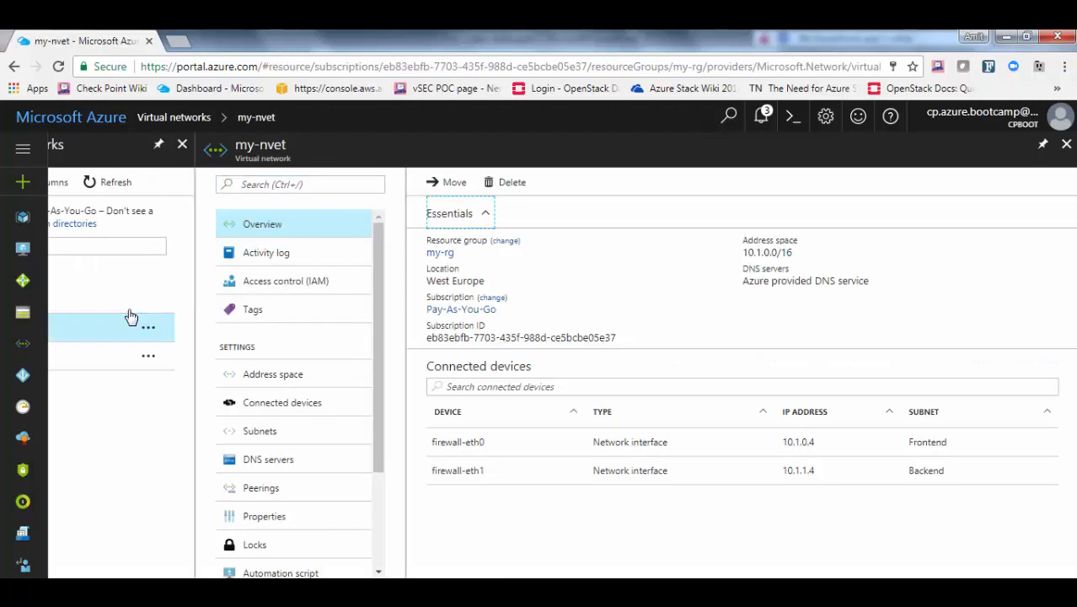
{"action": "left_click", "coordinate": [263, 434]}
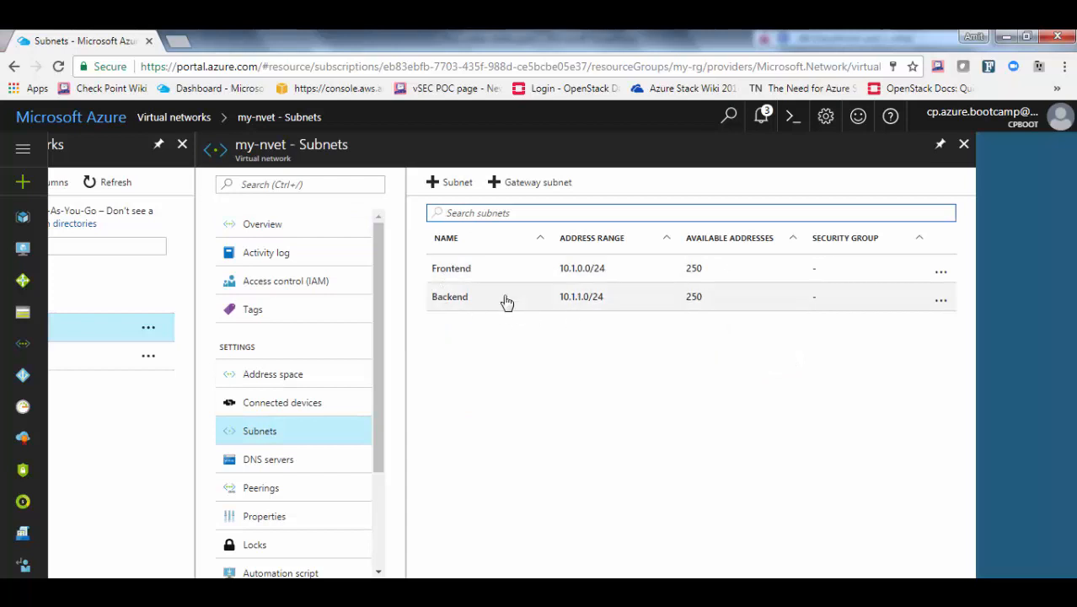
Add a subnet named Web with address range 10.1.2.0/24
{"action": "left_click", "coordinate": [456, 187]}
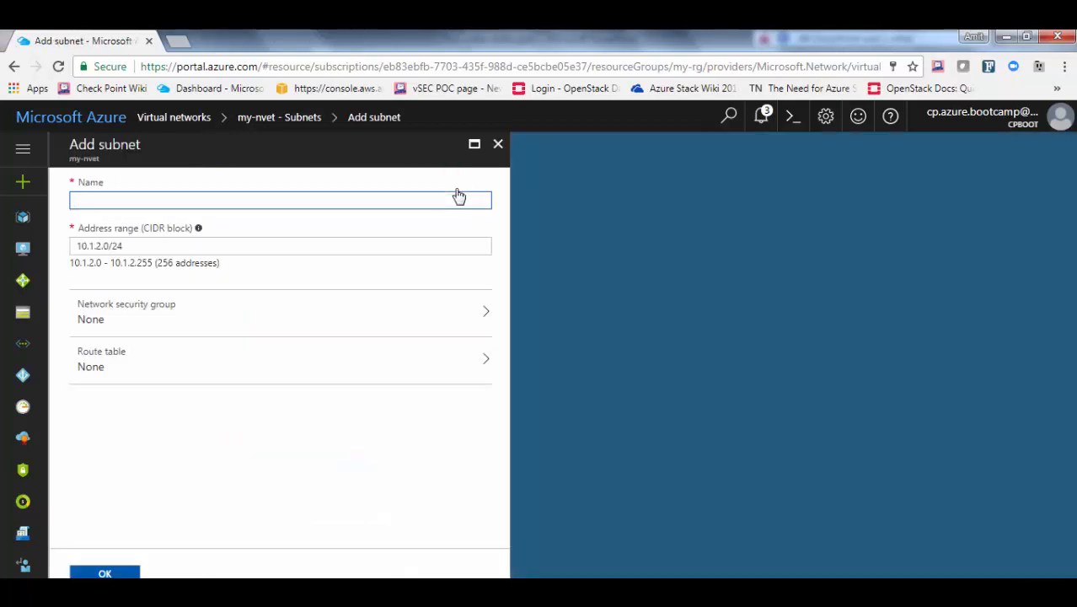
{"action": "type", "text": "Web"}
{"action": "key", "text": "Tab"}
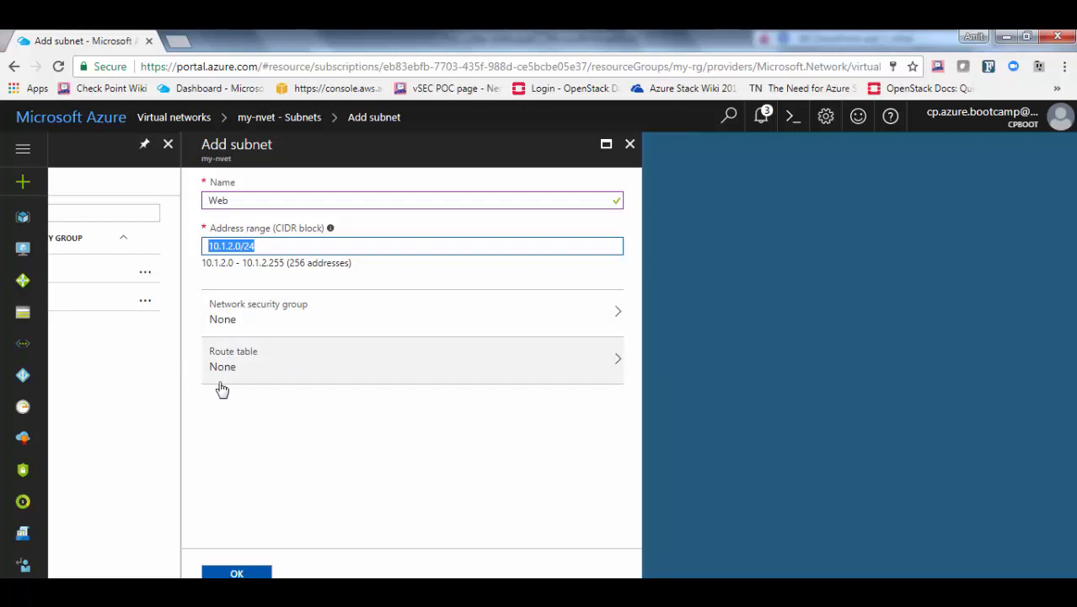
{"action": "left_click", "coordinate": [233, 574]}
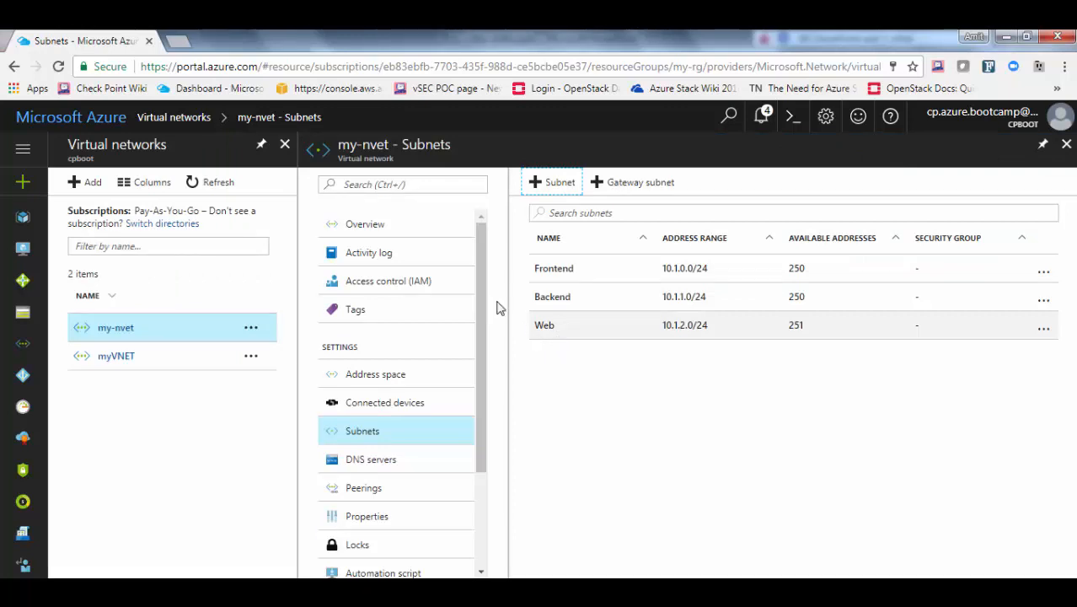
{"action": "left_click", "coordinate": [22, 185]}
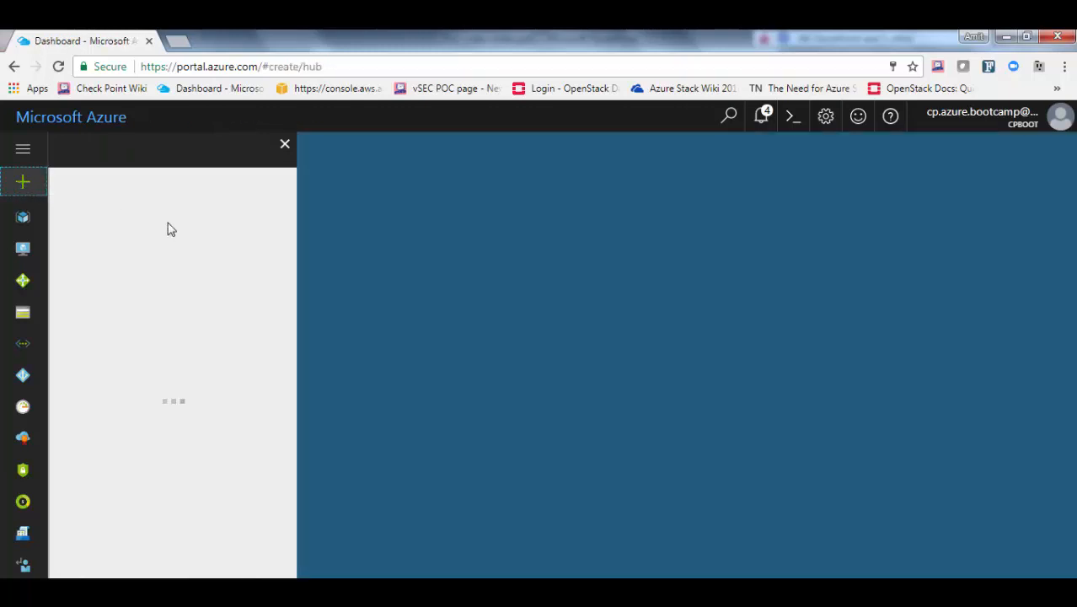
Search the Marketplace for nginx and start creating an NGINX Plus VM named Webserver
{"action": "type", "text": "nginx"}
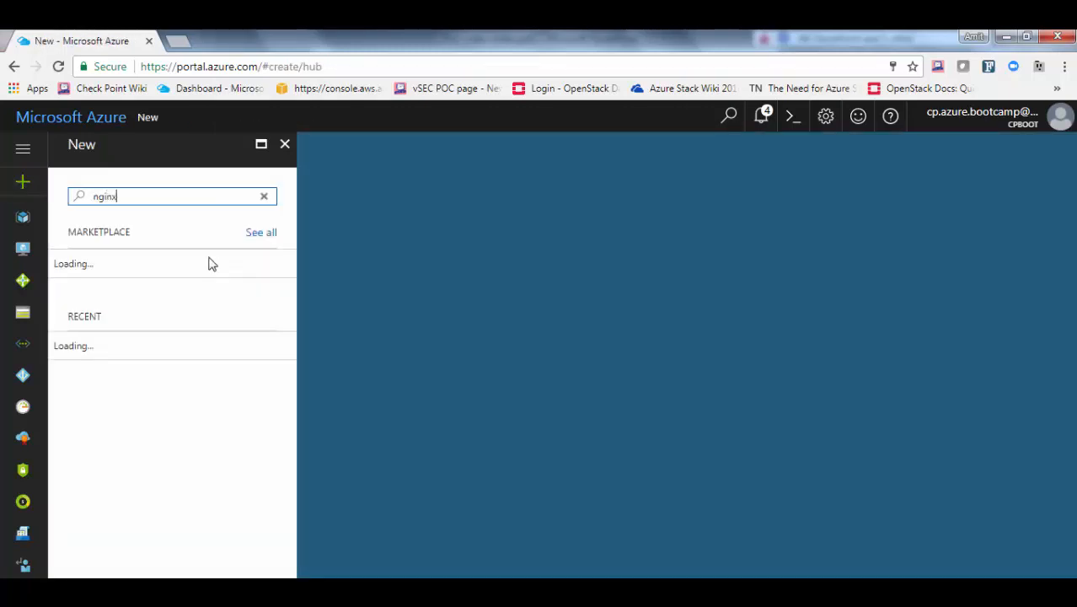
{"action": "key", "text": "Return"}
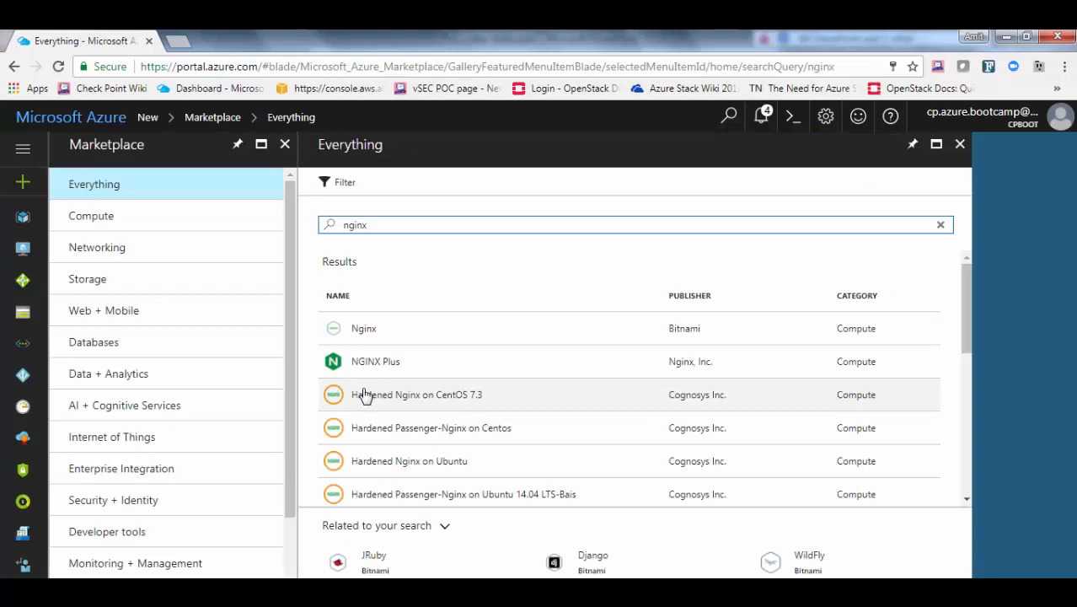
{"action": "left_click", "coordinate": [375, 368]}
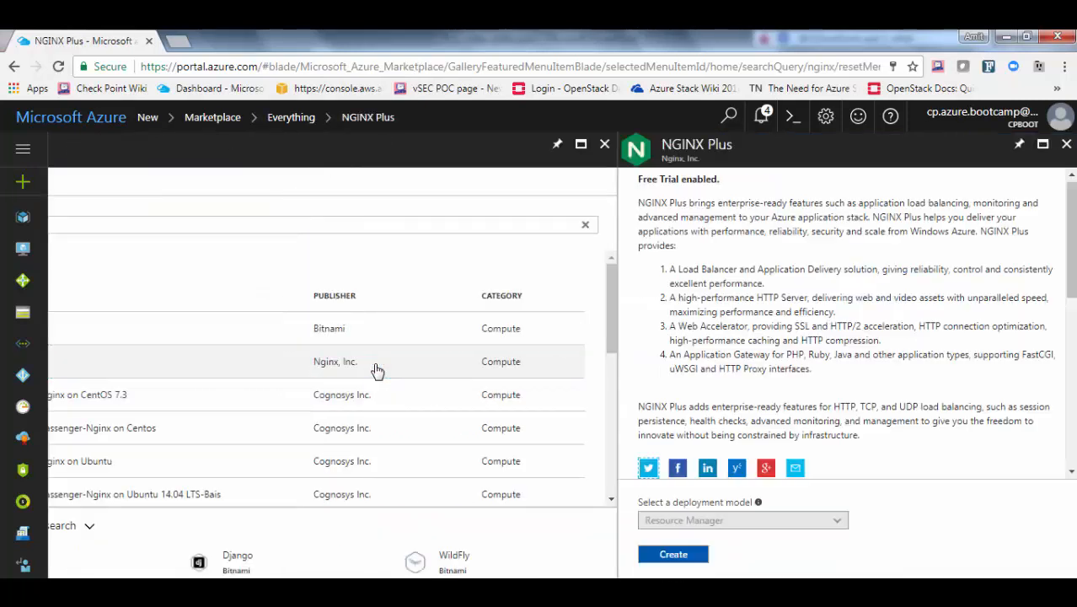
{"action": "left_click", "coordinate": [673, 553]}
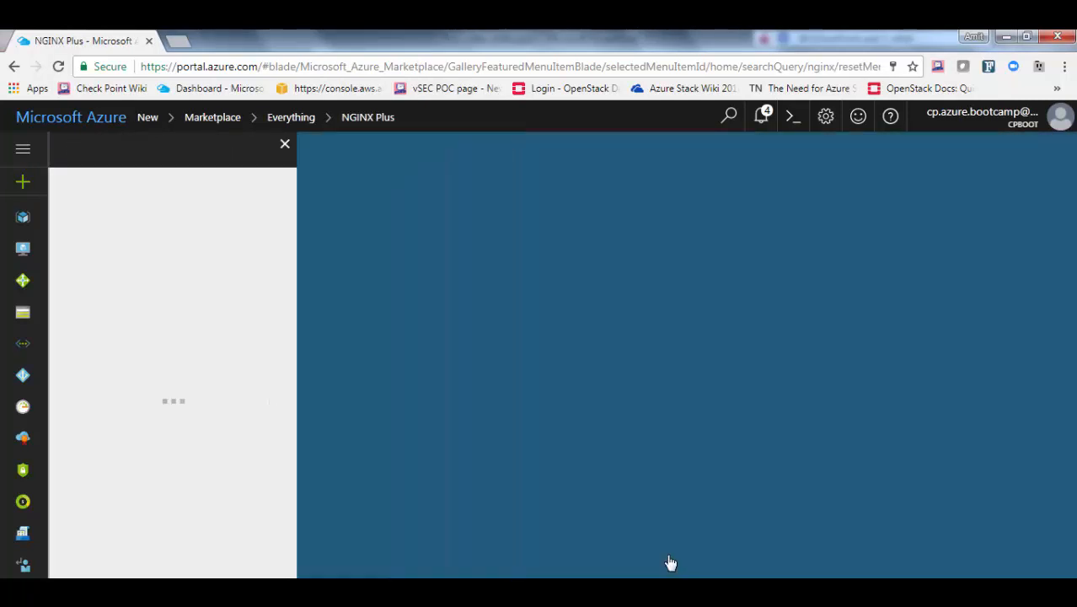
{"action": "left_click", "coordinate": [420, 204]}
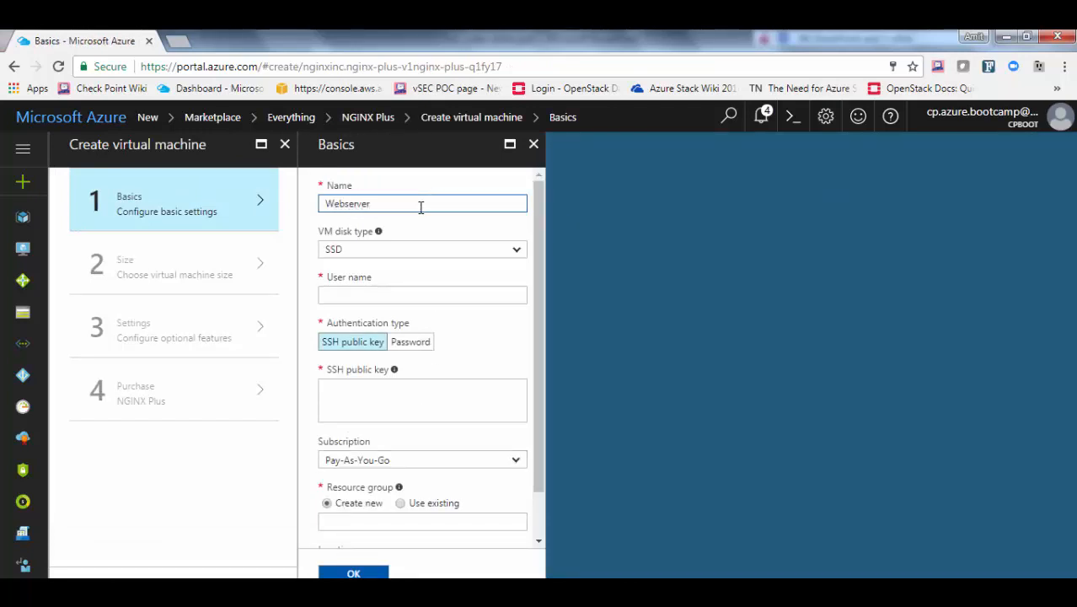
Set HDD disk type, admin user webadmin, and password authentication with the account password
{"action": "key", "text": "Tab"}
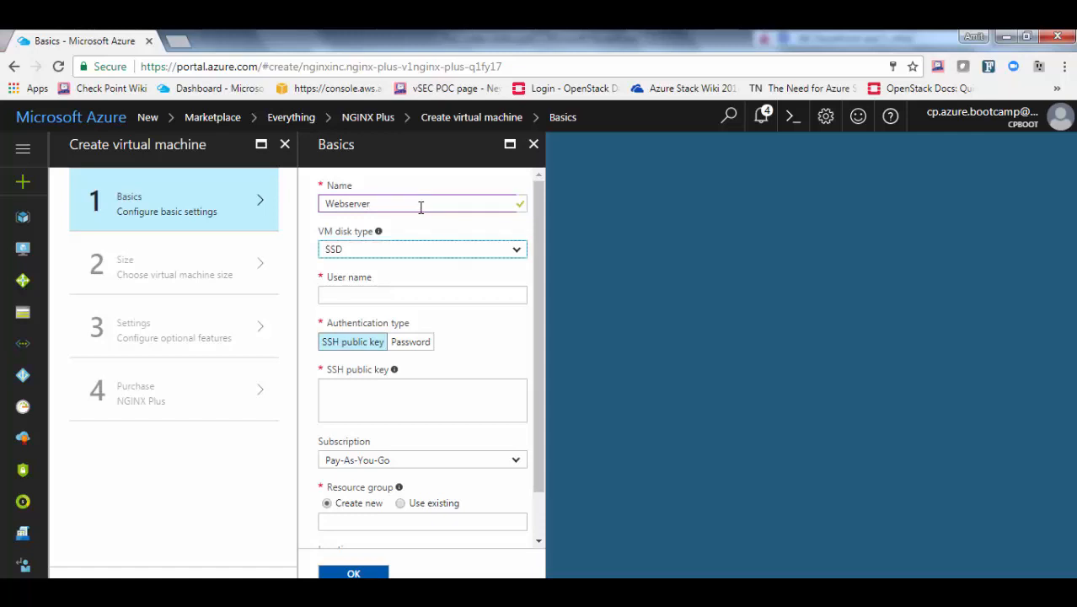
{"action": "left_click", "coordinate": [406, 251]}
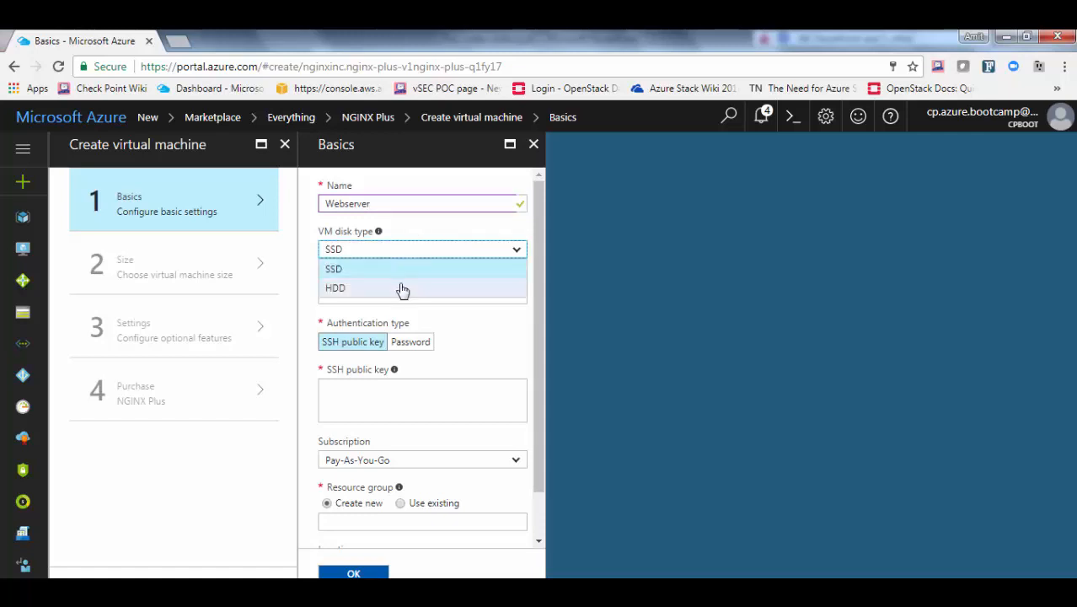
{"action": "left_click", "coordinate": [401, 286]}
{"action": "left_click", "coordinate": [388, 296]}
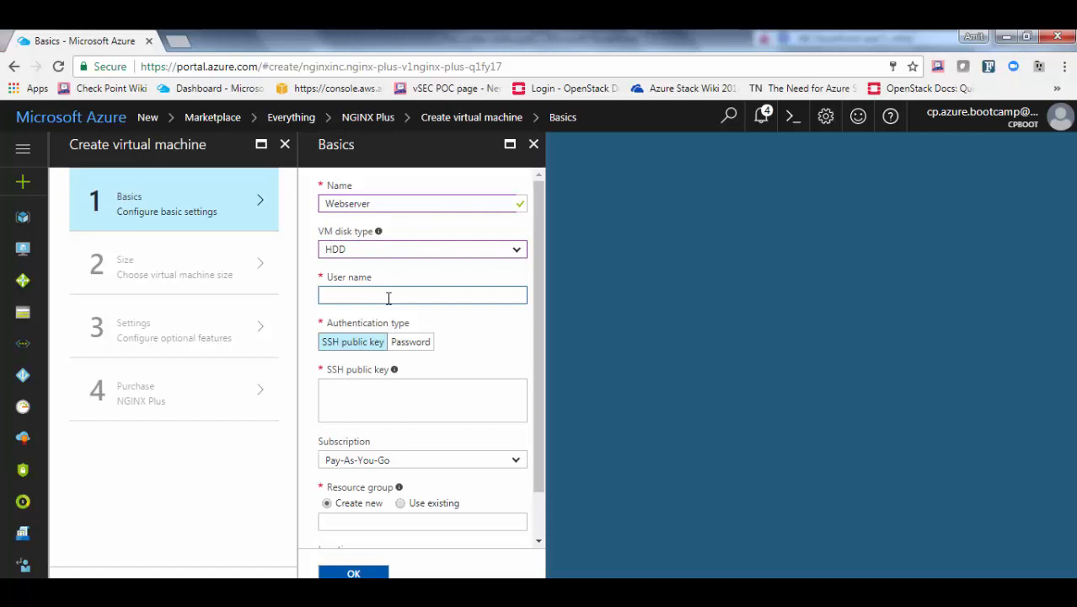
{"action": "type", "text": "webadmin"}
{"action": "left_click", "coordinate": [412, 342]}
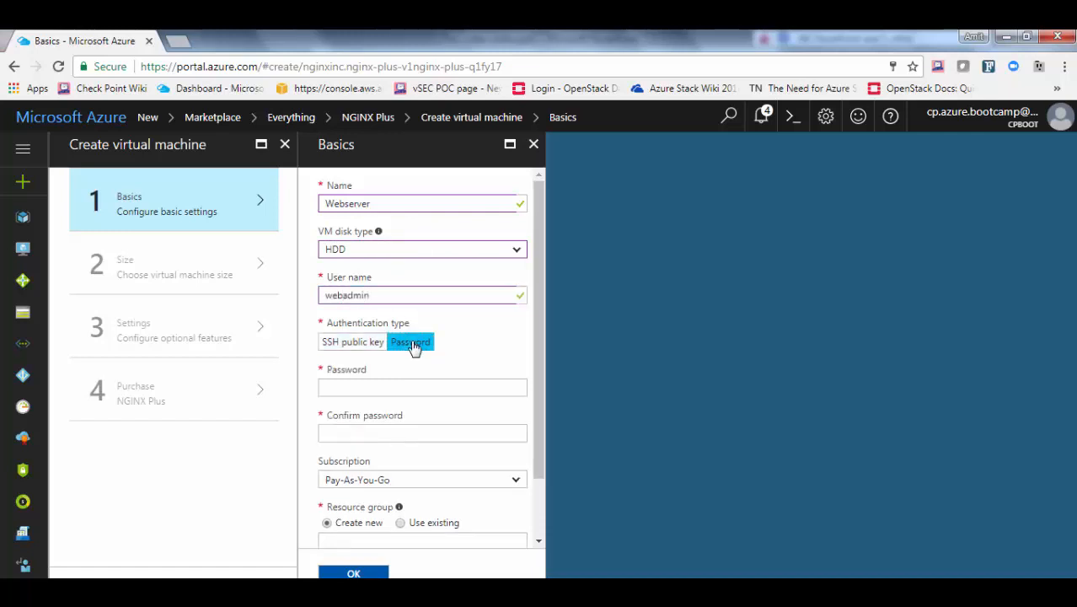
{"action": "left_click", "coordinate": [348, 386]}
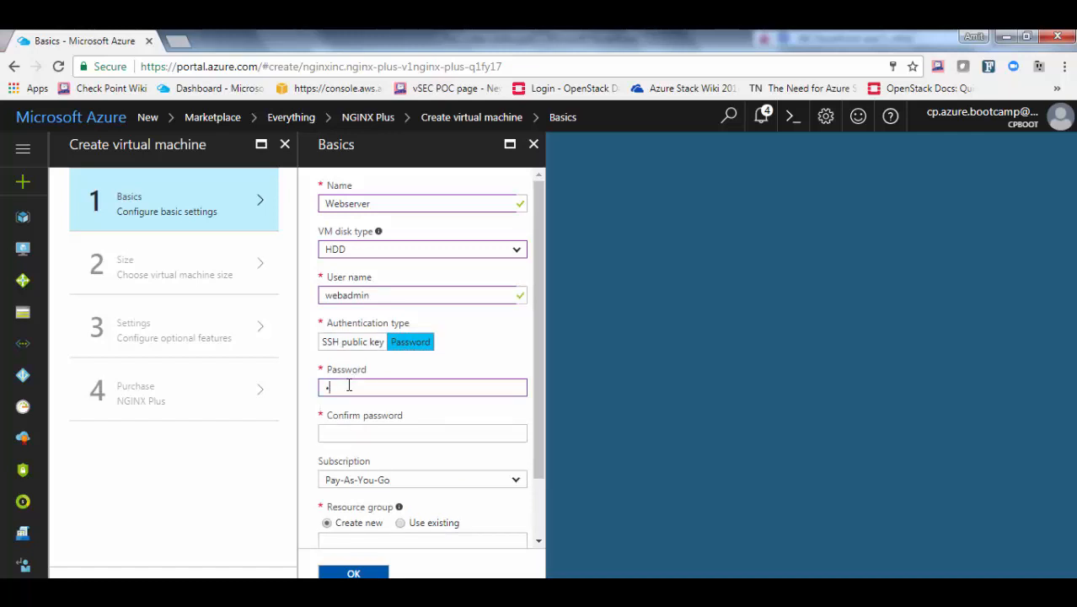
{"action": "key", "text": "Tab"}
{"action": "type", "text": "•••••••••••"}
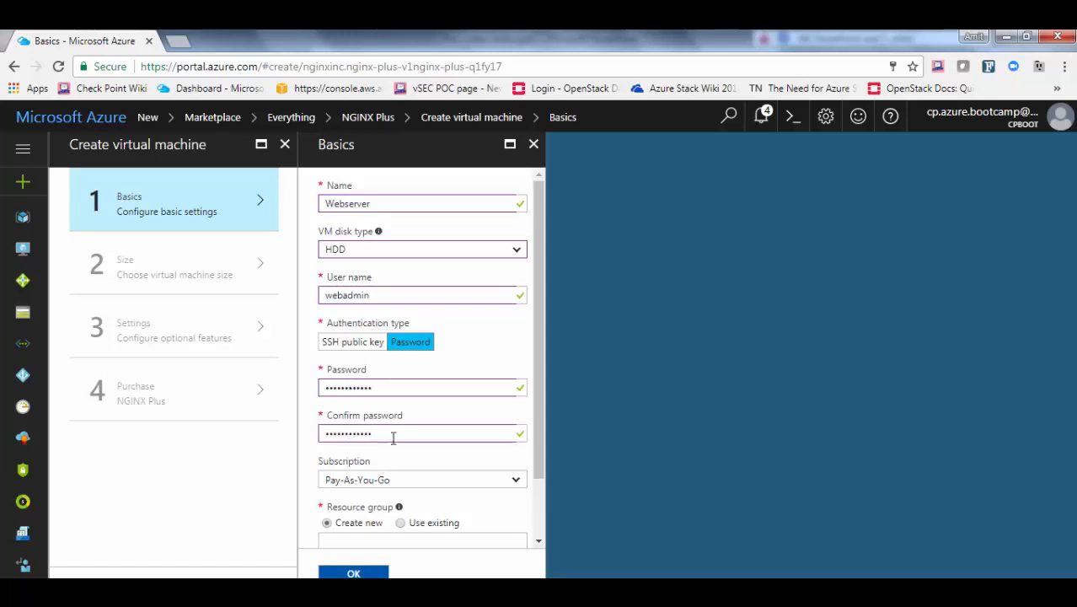
Place the VM in existing resource group my-rg and confirm the basic settings
{"action": "scroll", "coordinate": [399, 455], "scroll_direction": "down", "scroll_amount": 2}
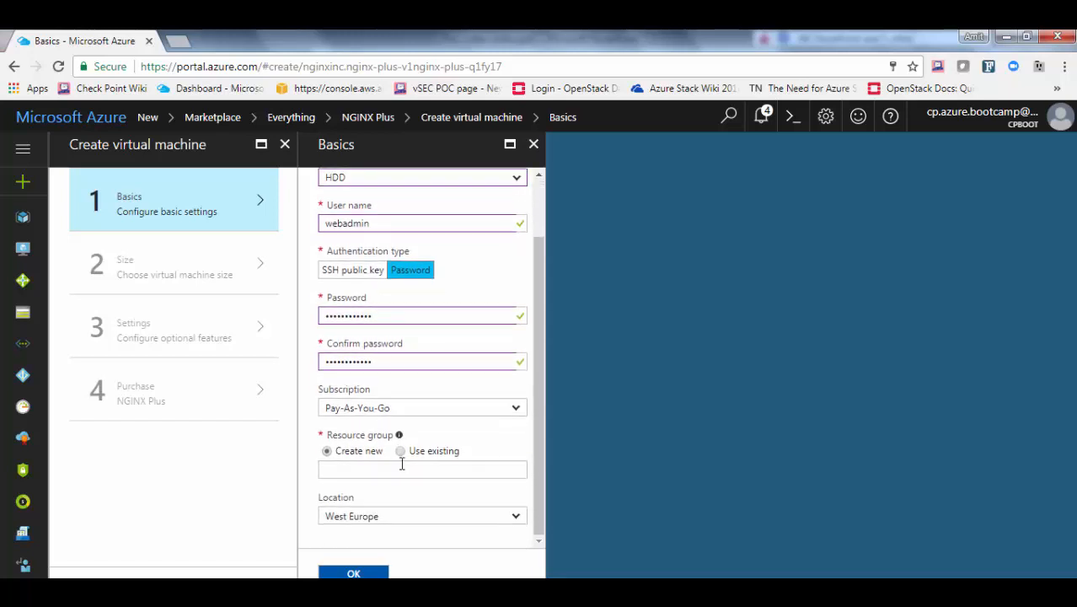
{"action": "left_click", "coordinate": [400, 450]}
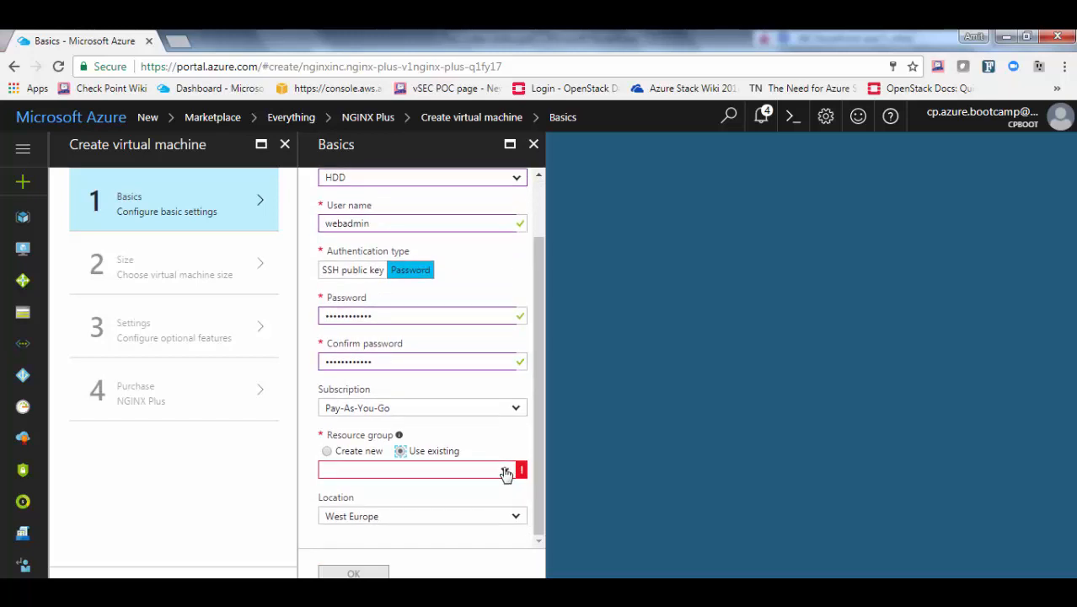
{"action": "left_click", "coordinate": [505, 469]}
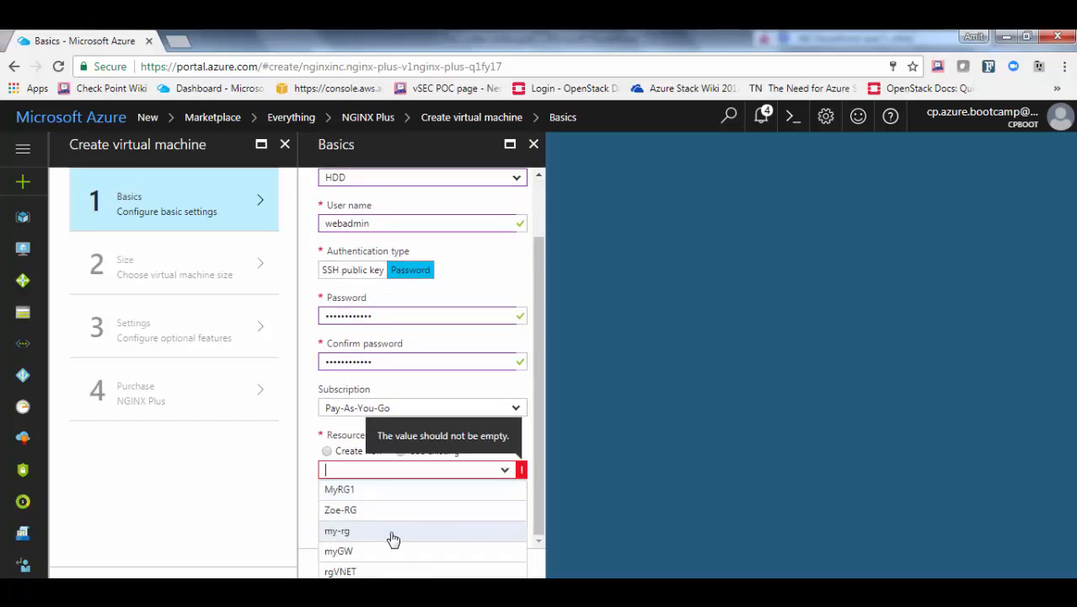
{"action": "left_click", "coordinate": [339, 533]}
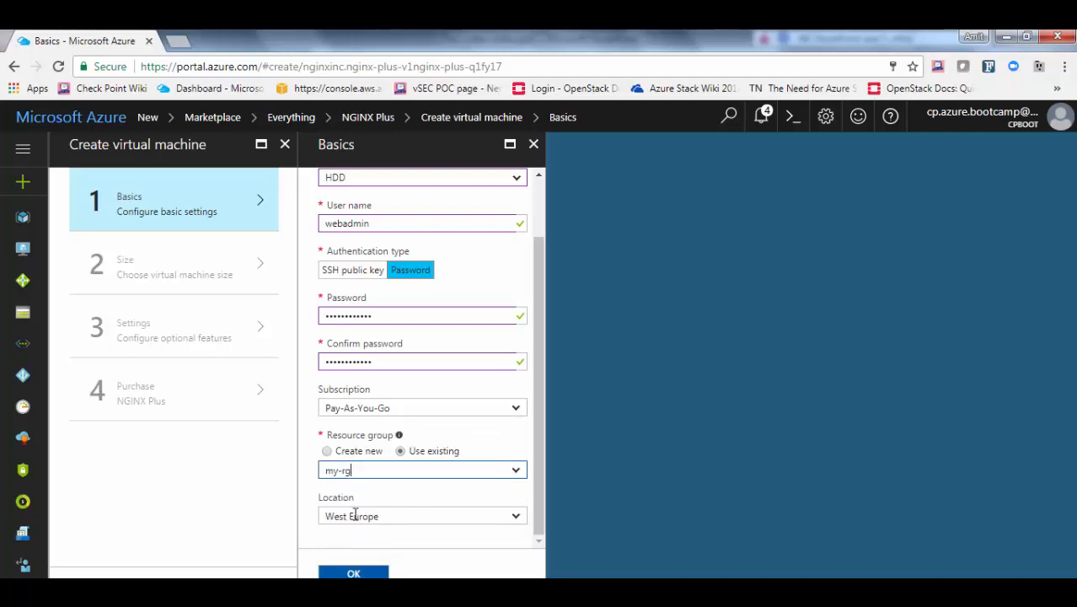
{"action": "left_click", "coordinate": [354, 572]}
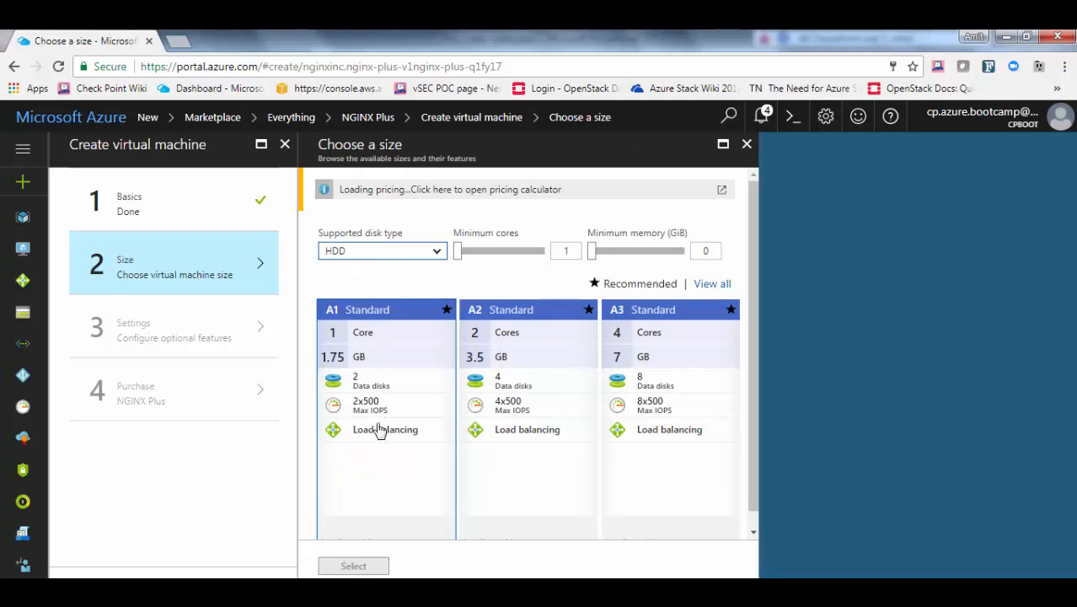
Choose size A1 Standard, subnet Web, no public IP and no network security group
{"action": "left_click", "coordinate": [358, 516]}
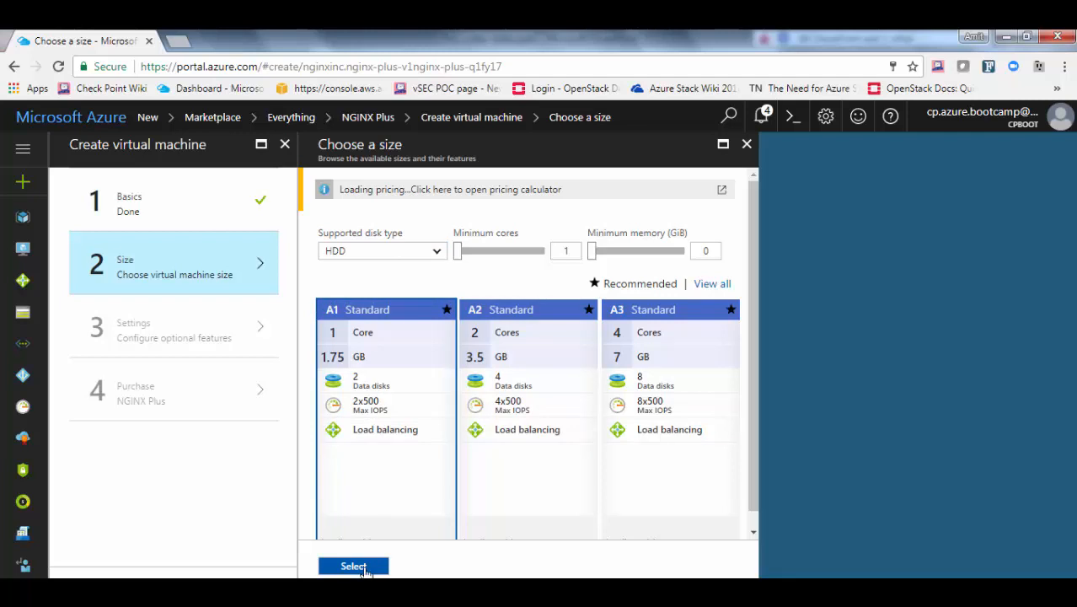
{"action": "left_click", "coordinate": [354, 566]}
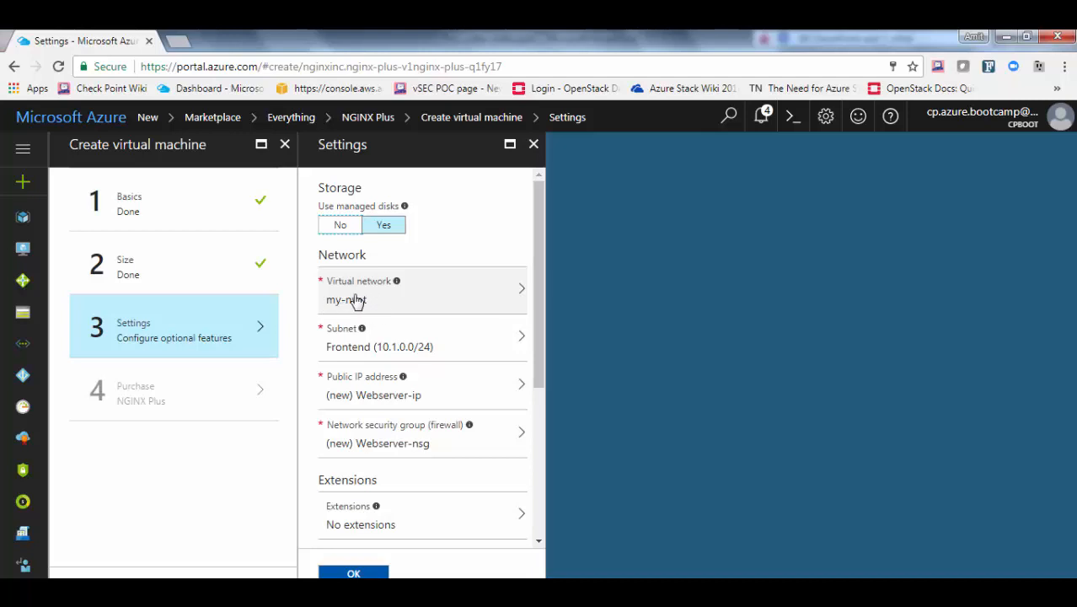
{"action": "mouse_move", "coordinate": [361, 328]}
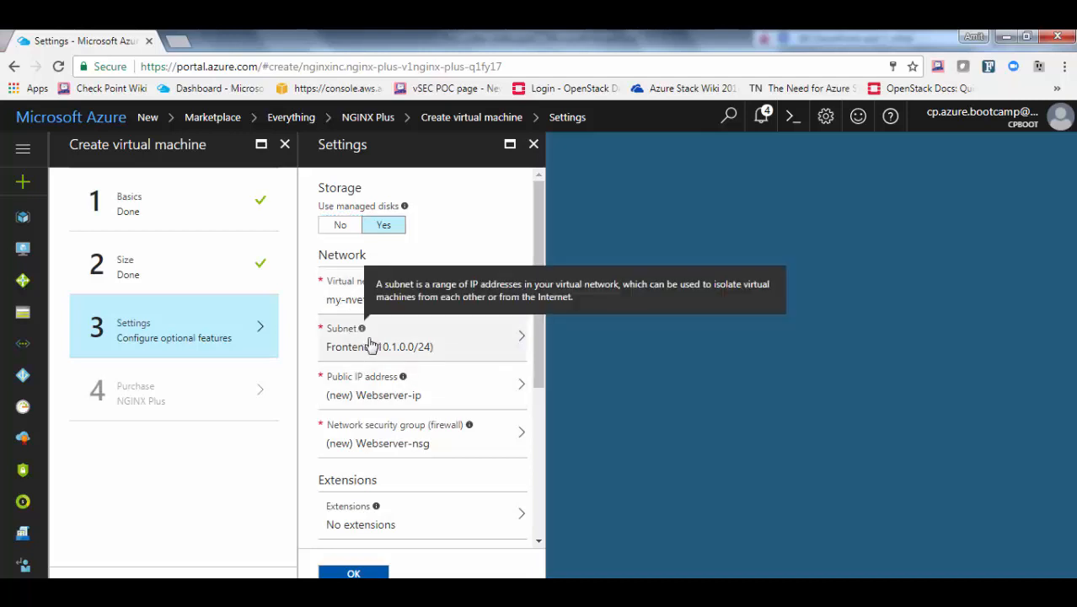
{"action": "left_click", "coordinate": [505, 348]}
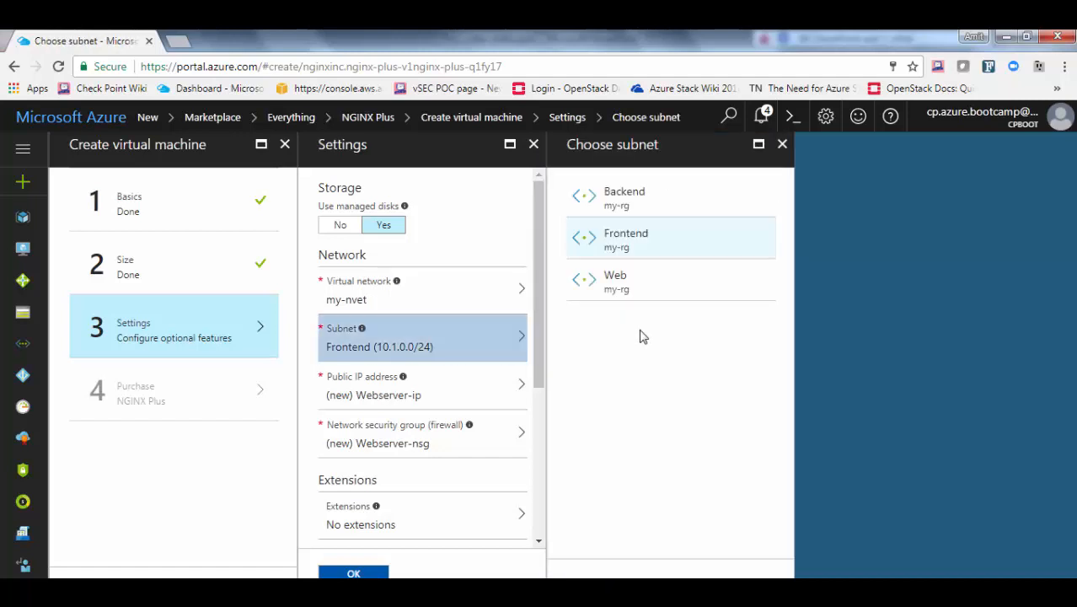
{"action": "left_click", "coordinate": [619, 285]}
{"action": "left_click", "coordinate": [368, 395]}
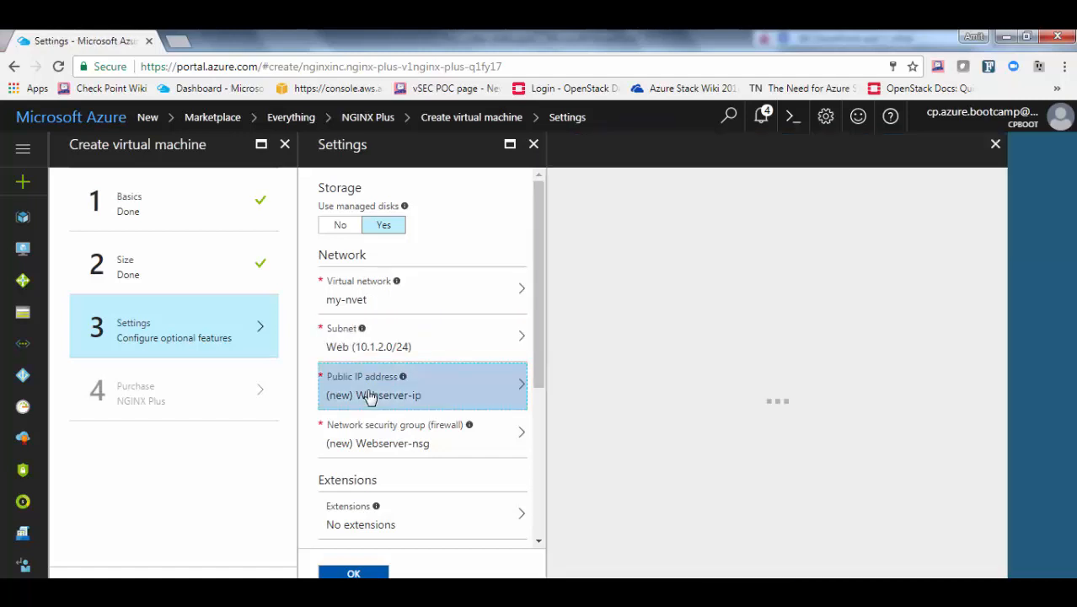
{"action": "left_click", "coordinate": [473, 314]}
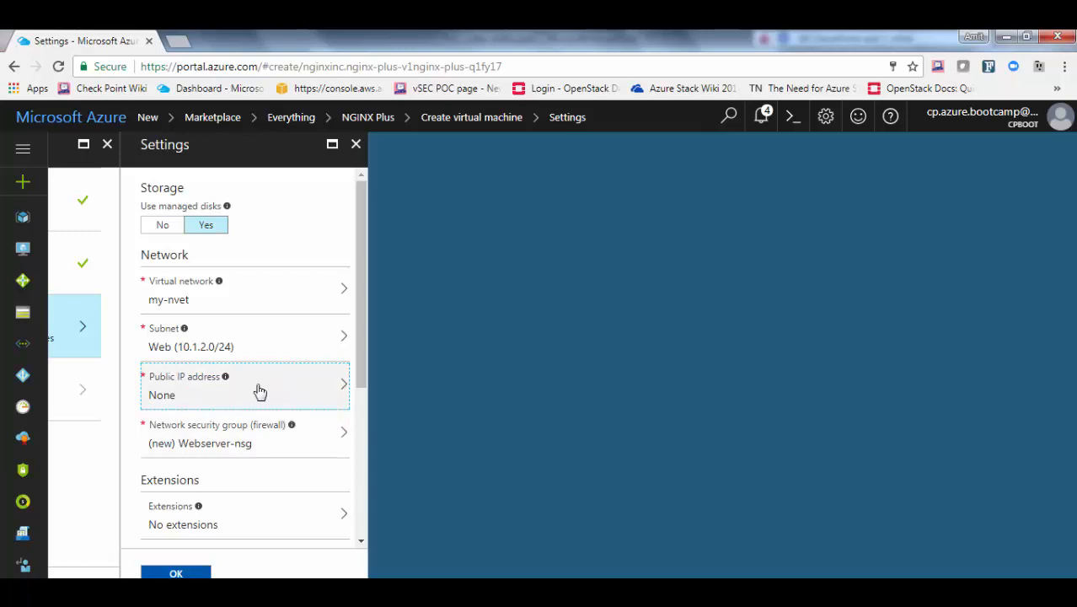
{"action": "left_click", "coordinate": [250, 431]}
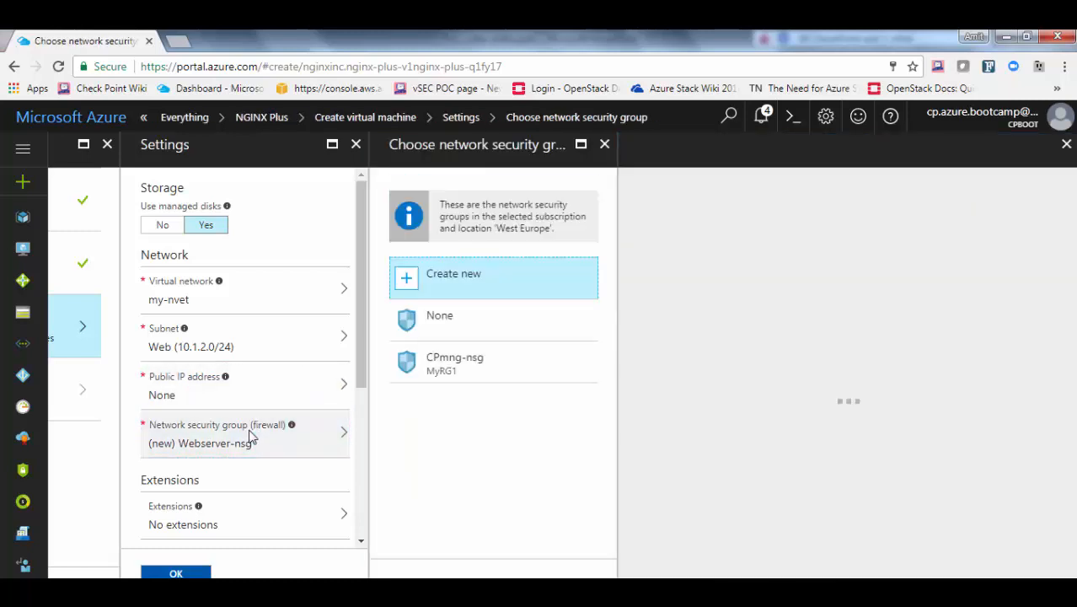
{"action": "left_click", "coordinate": [437, 317]}
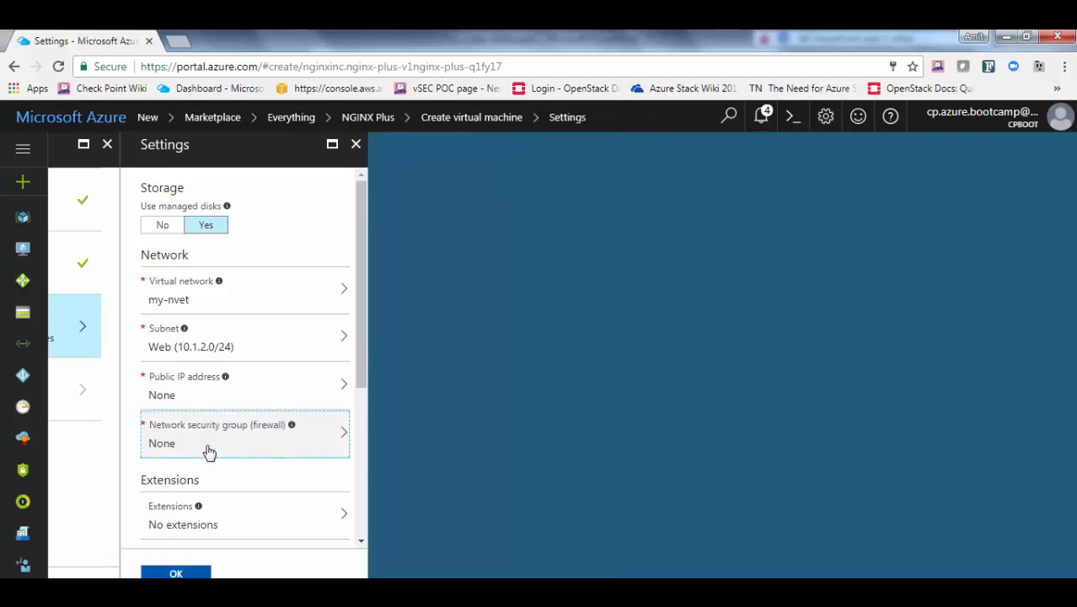
{"action": "scroll", "coordinate": [209, 453], "scroll_direction": "down", "scroll_amount": 4}
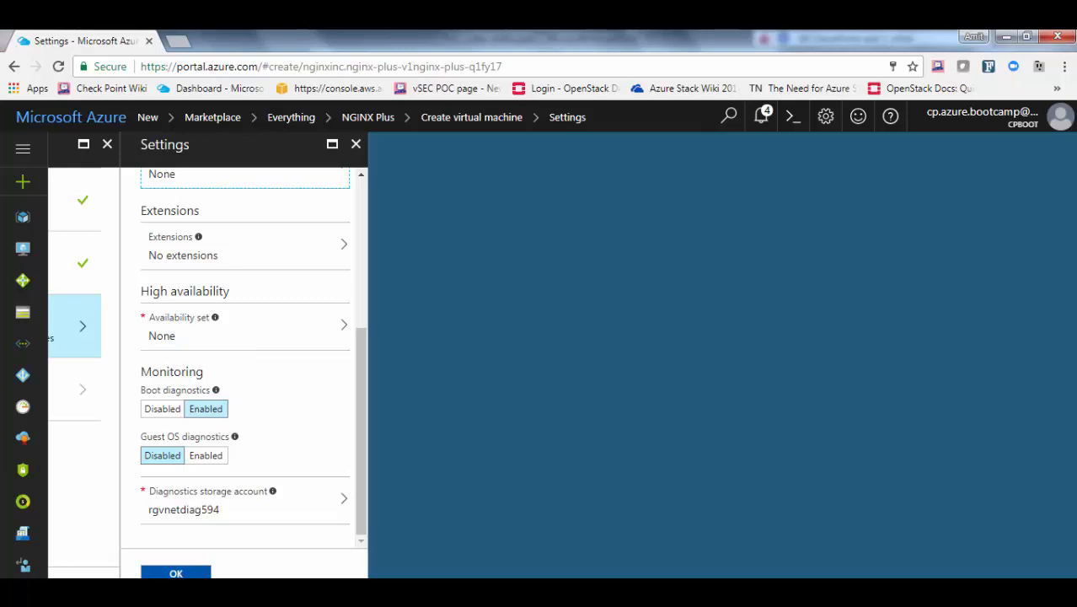
{"action": "left_click", "coordinate": [175, 573]}
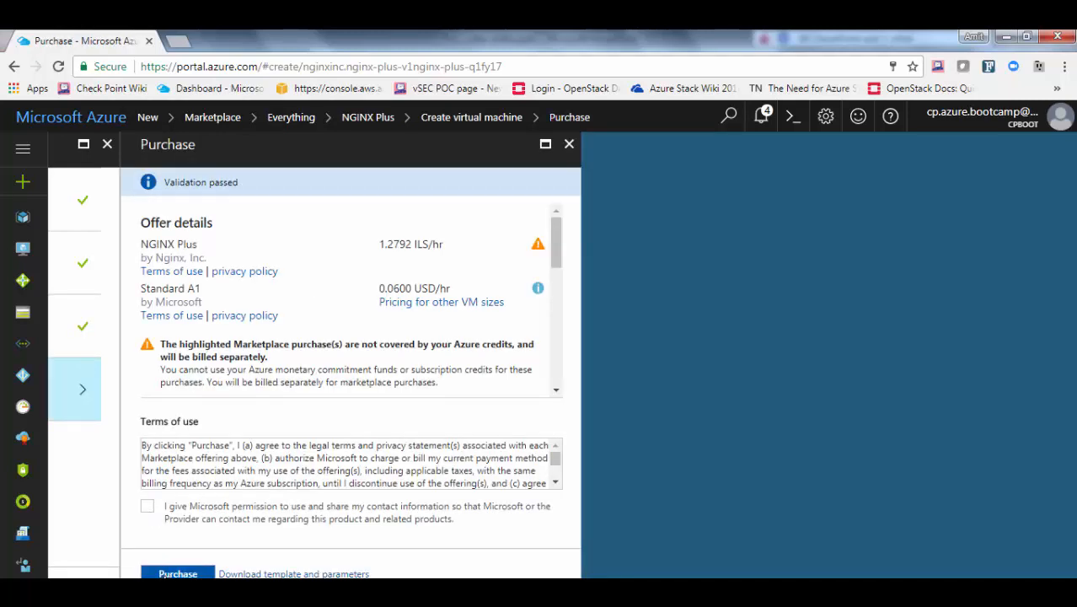
Purchase the NGINX Plus Webserver VM deployment
{"action": "left_click", "coordinate": [177, 572]}
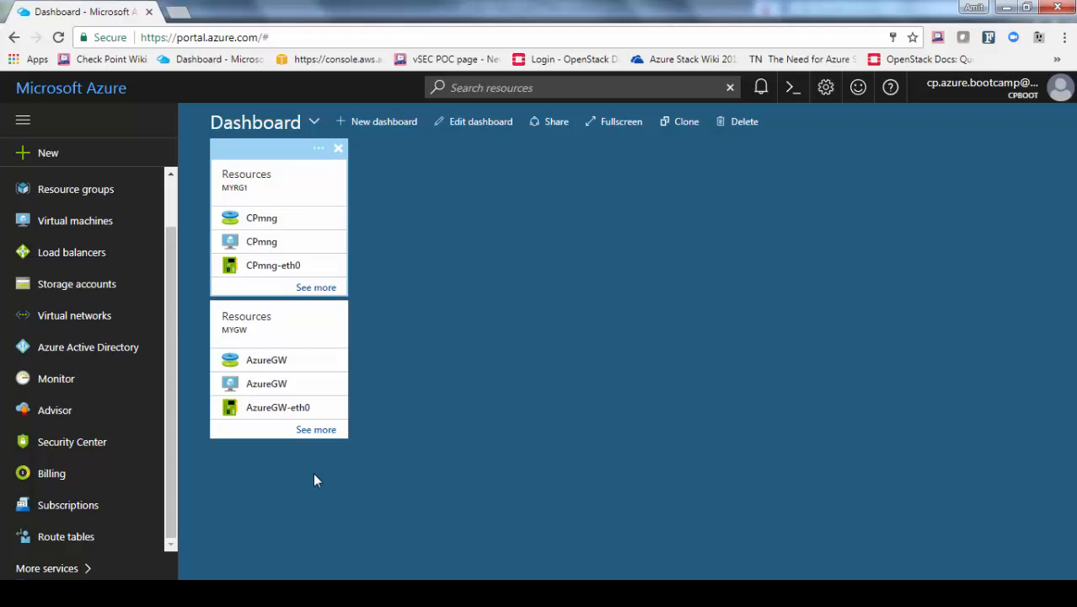
Create route table 'Web' in existing resource group my-rg, West Europe, and open it
{"action": "left_click", "coordinate": [70, 545]}
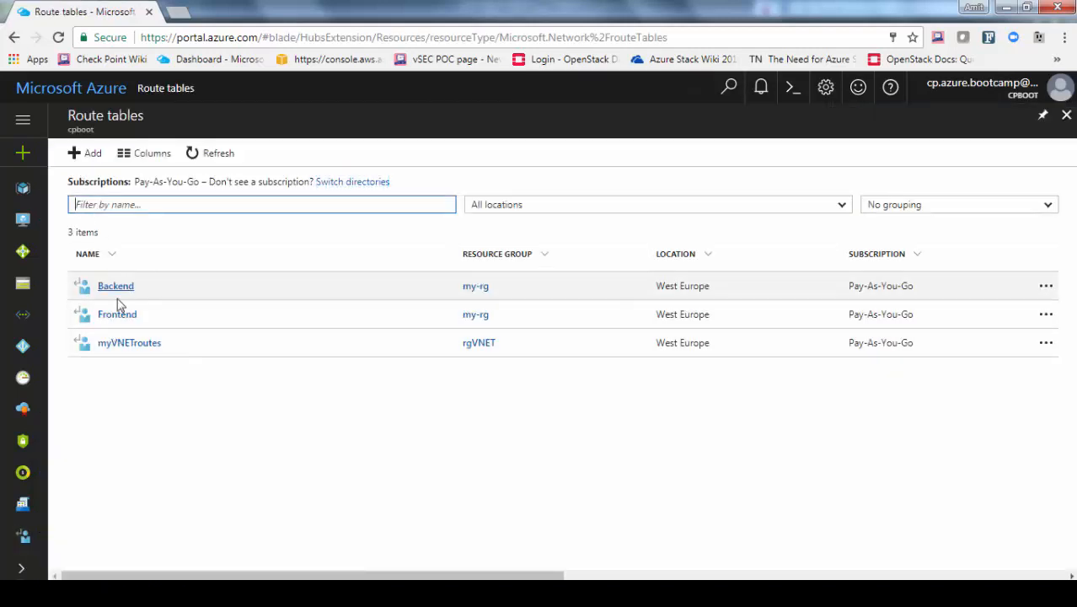
{"action": "left_click", "coordinate": [94, 161]}
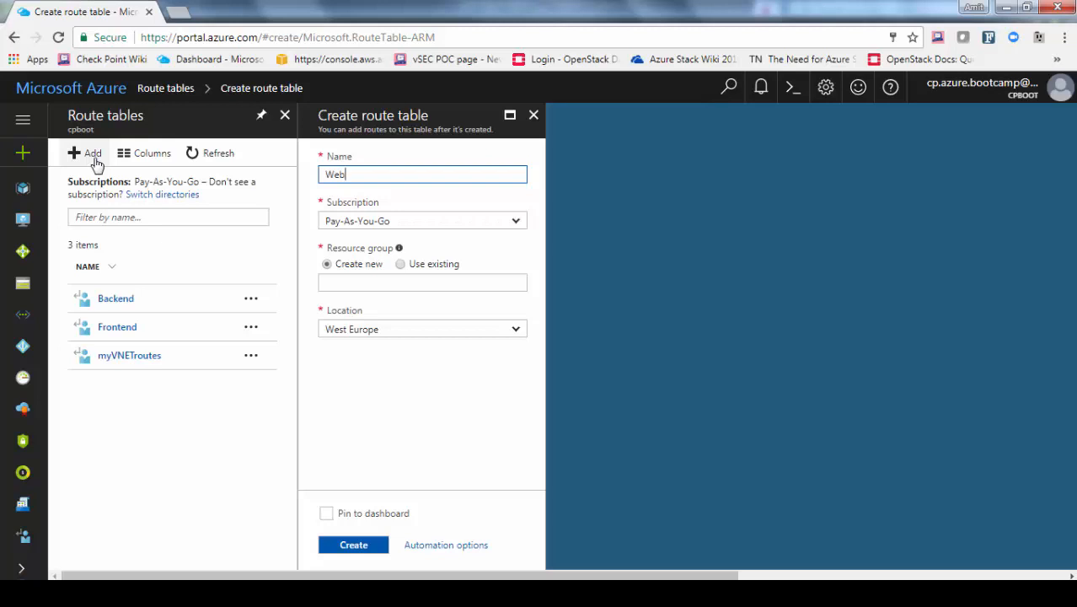
{"action": "left_click", "coordinate": [400, 264]}
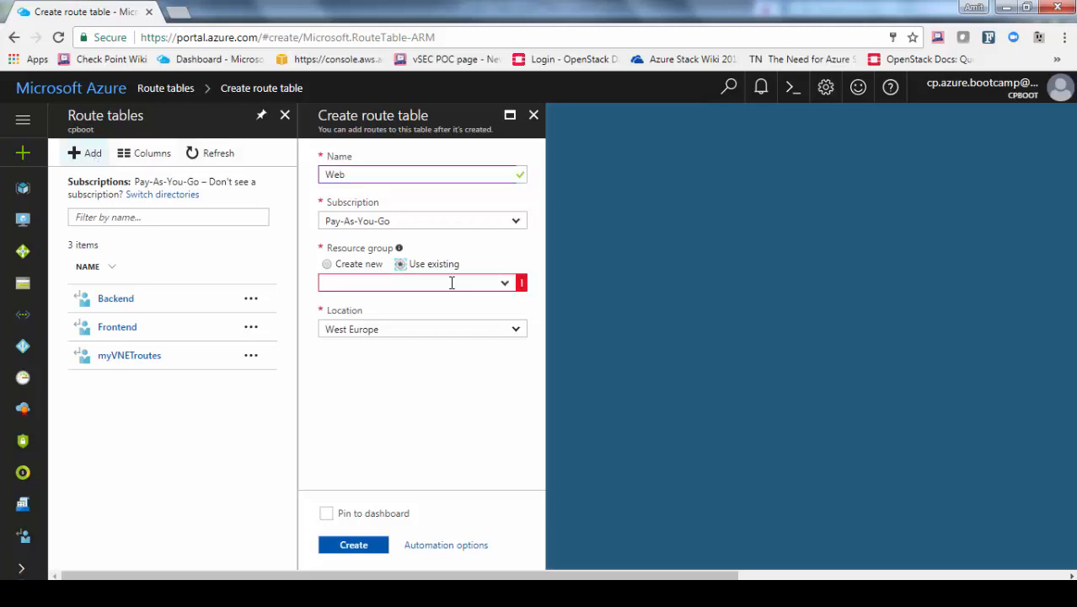
{"action": "left_click", "coordinate": [505, 284]}
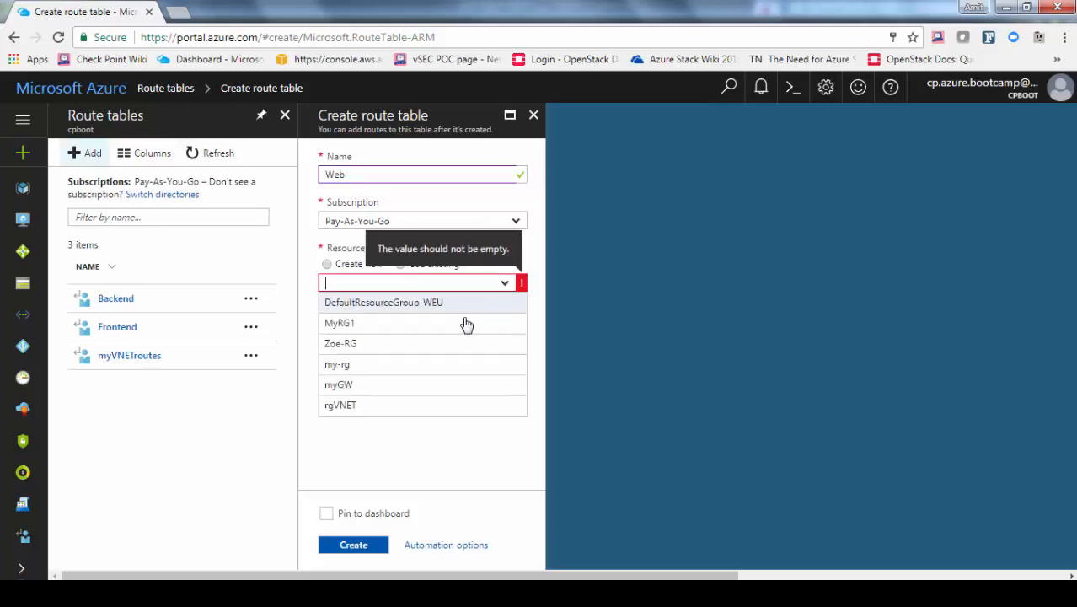
{"action": "left_click", "coordinate": [379, 364]}
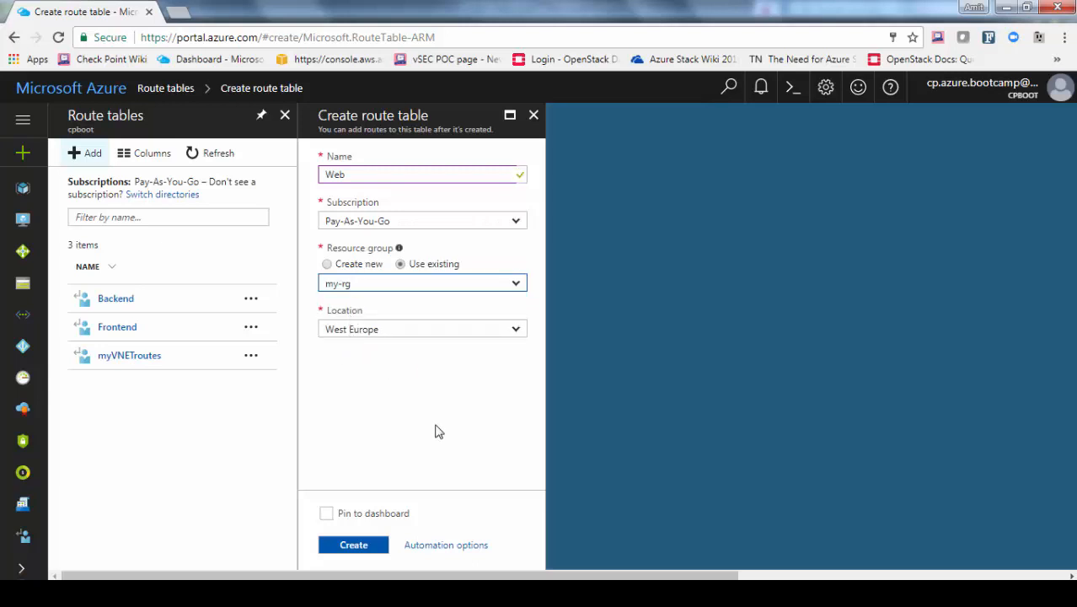
{"action": "left_click", "coordinate": [363, 551]}
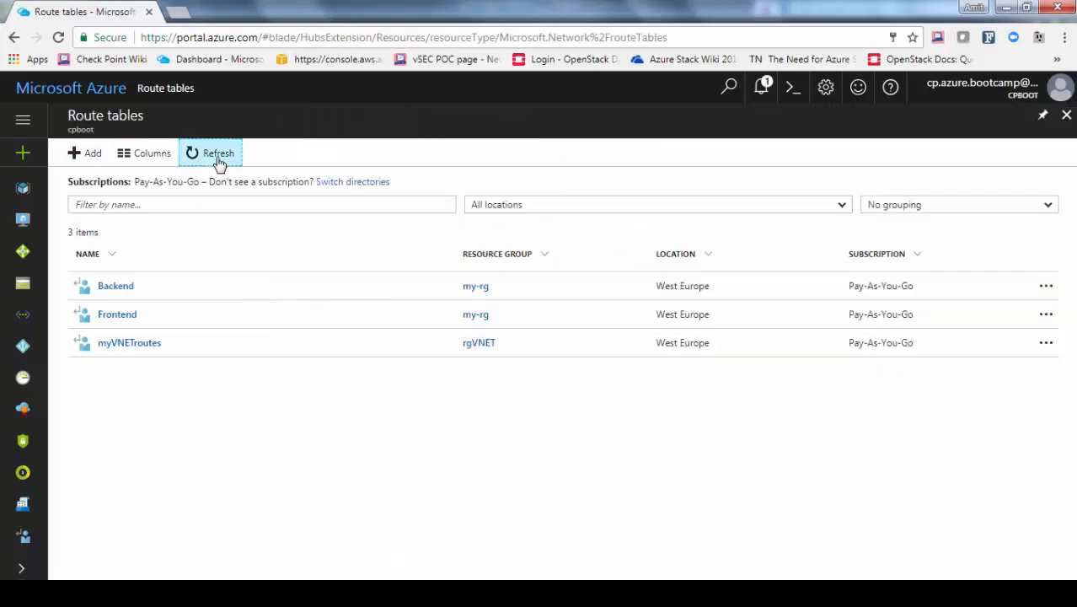
{"action": "left_click", "coordinate": [217, 156]}
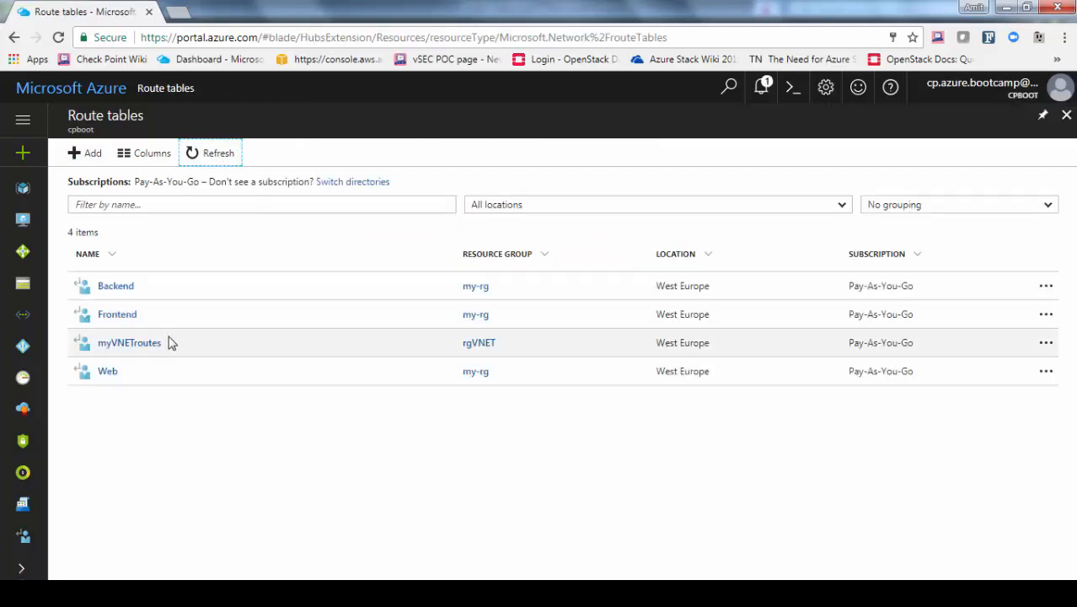
{"action": "left_click", "coordinate": [106, 373]}
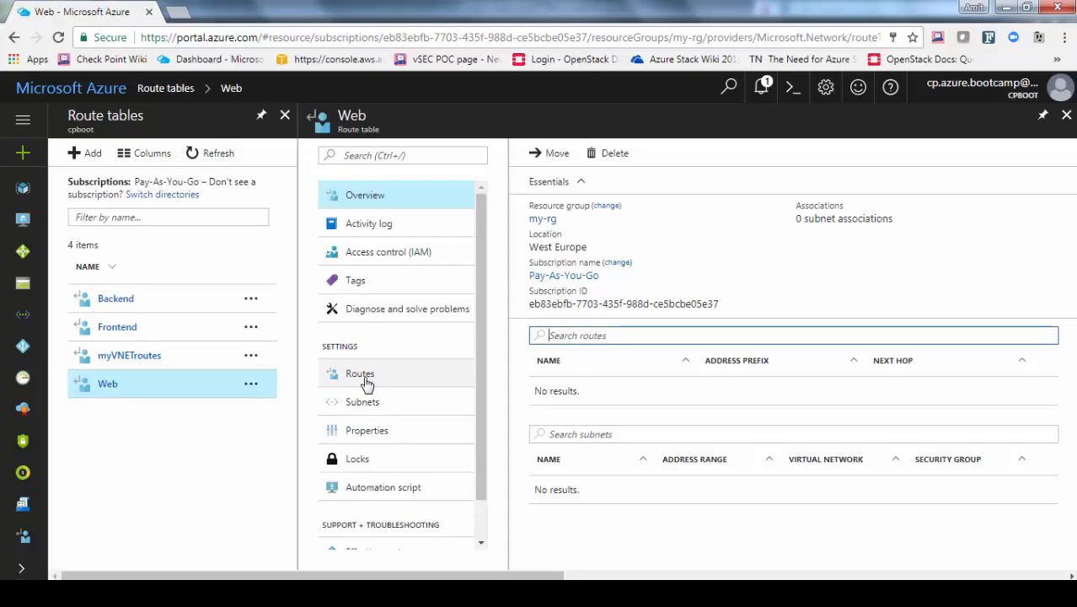
Add route 'to-internet' for 0.0.0.0/0 with next hop virtual appliance 10.1.1.4
{"action": "left_click", "coordinate": [362, 376]}
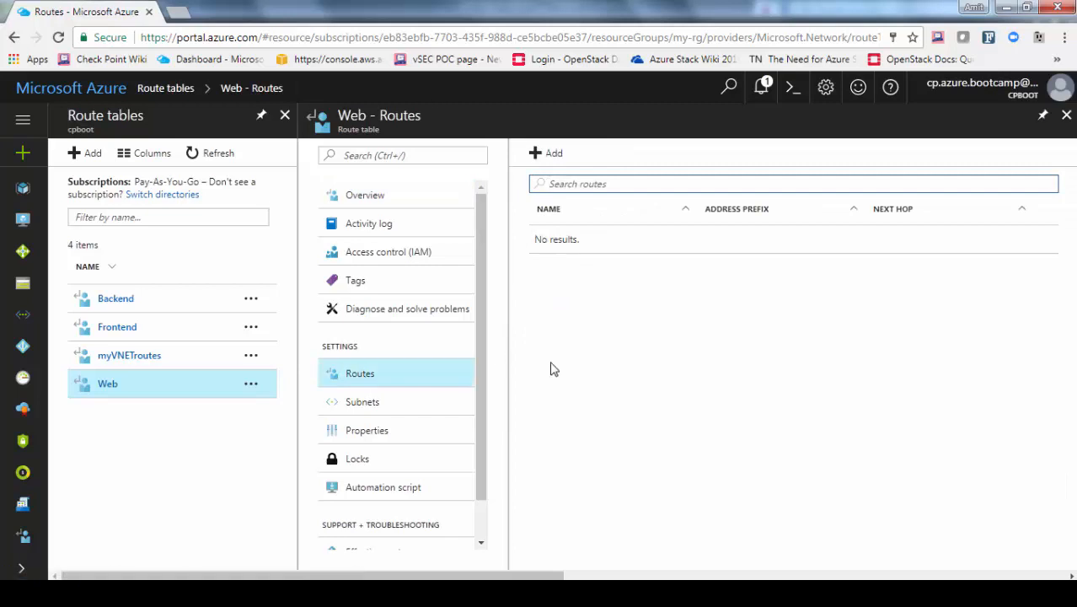
{"action": "left_click", "coordinate": [546, 154]}
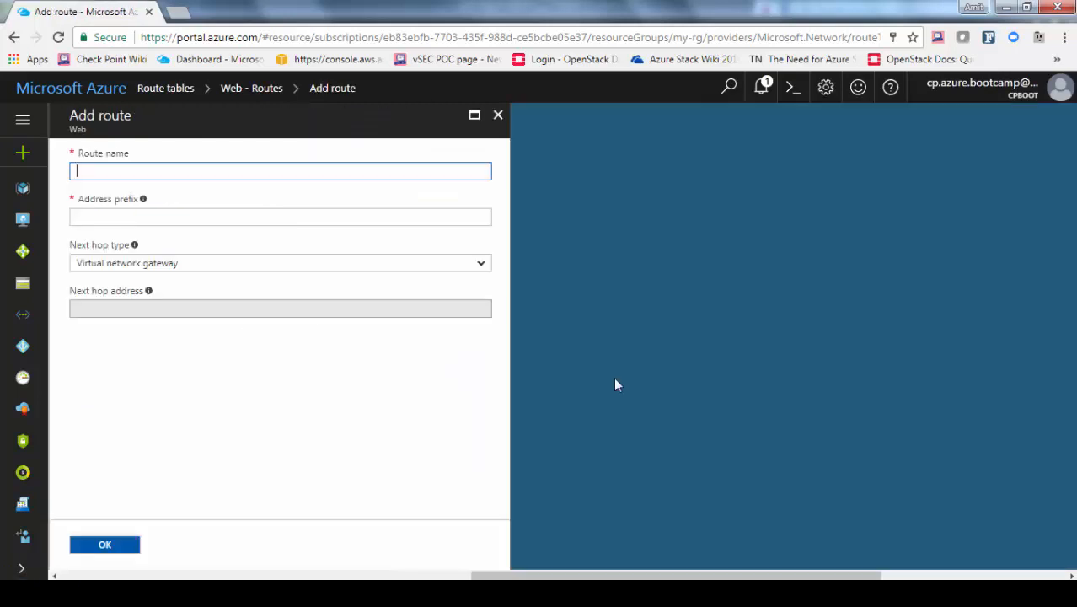
{"action": "type", "text": "to-internet"}
{"action": "key", "text": "Tab"}
{"action": "type", "text": "0.0.0.0/0"}
{"action": "key", "text": "Tab"}
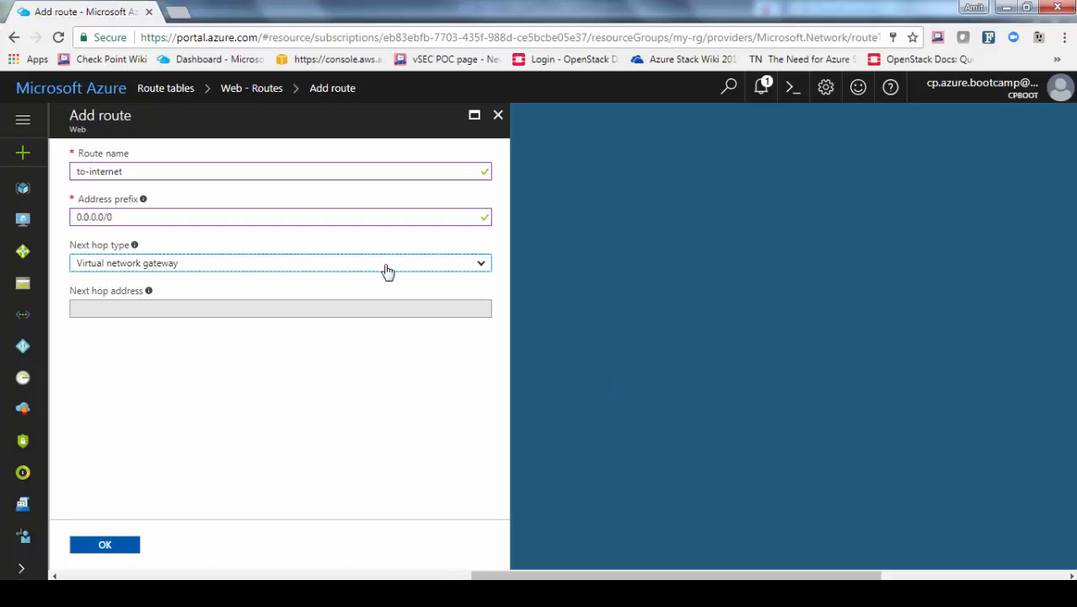
{"action": "left_click", "coordinate": [387, 270]}
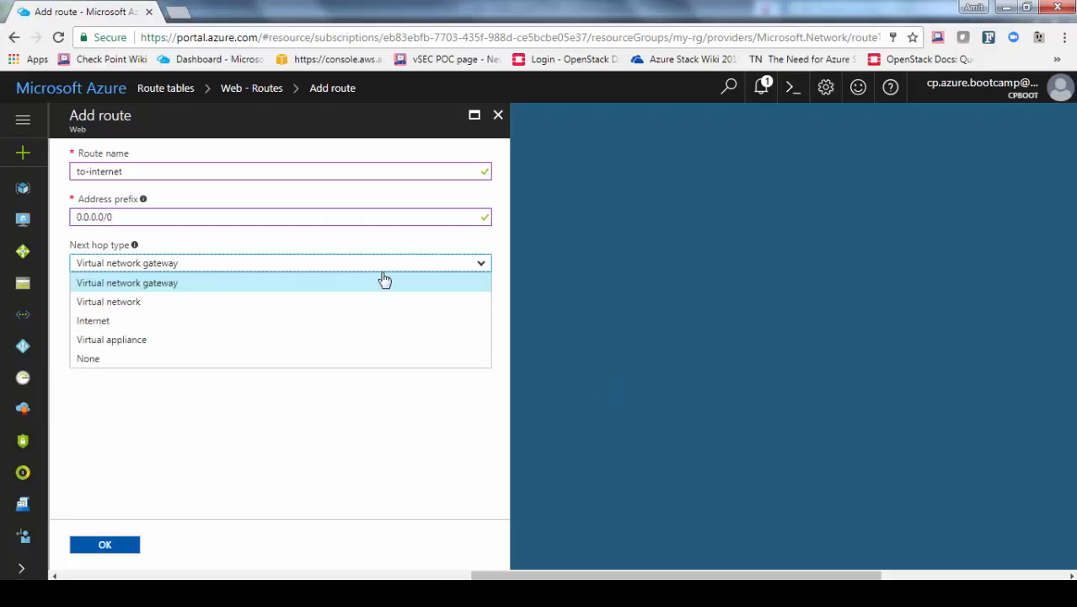
{"action": "left_click", "coordinate": [255, 346]}
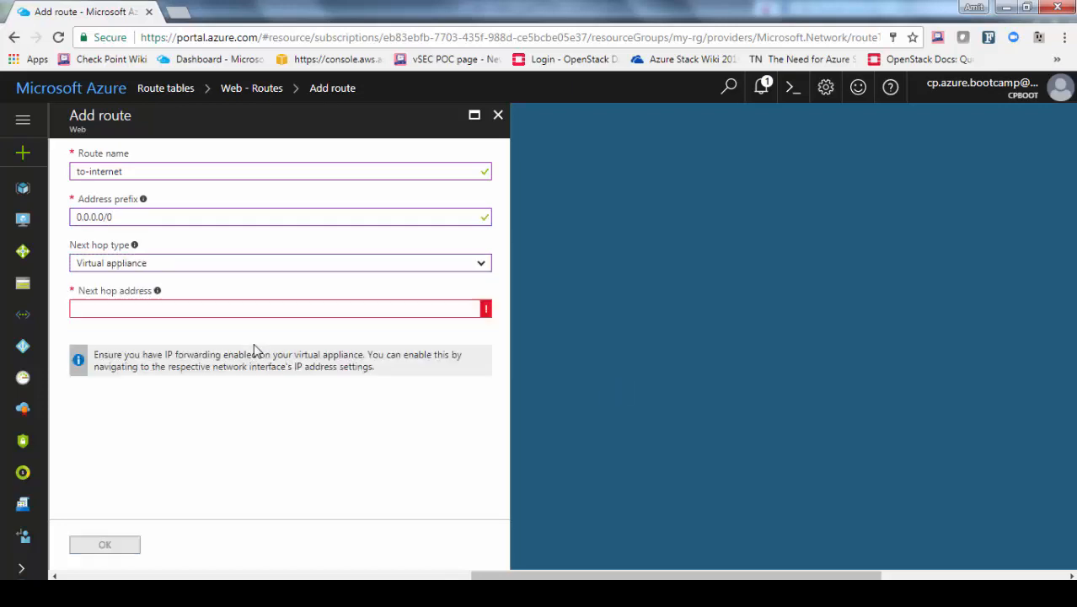
{"action": "left_click", "coordinate": [232, 309]}
{"action": "type", "text": "10.1.1.4"}
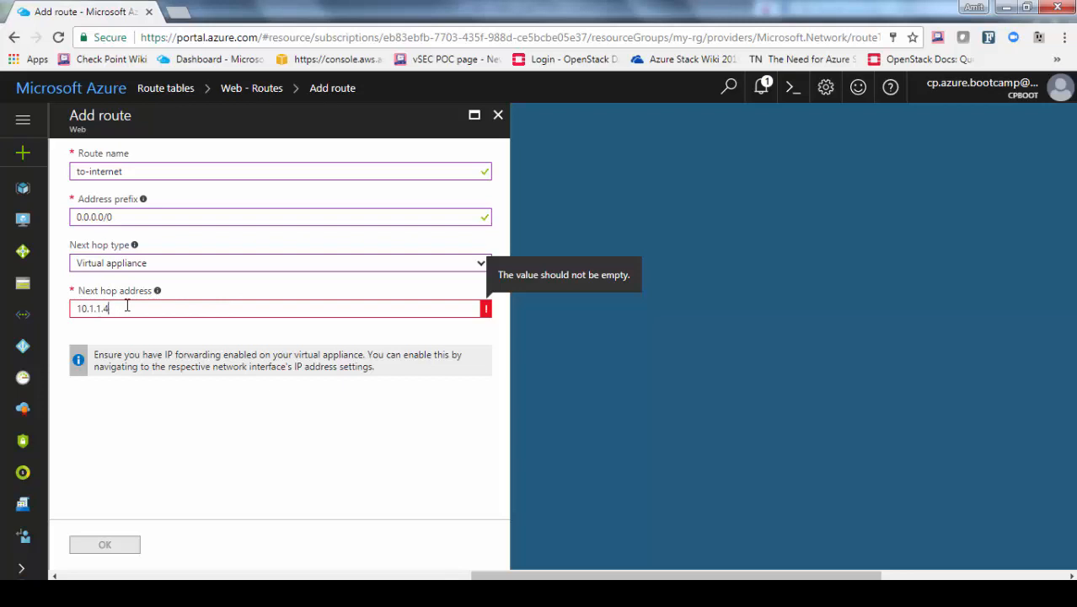
{"action": "left_click", "coordinate": [156, 428]}
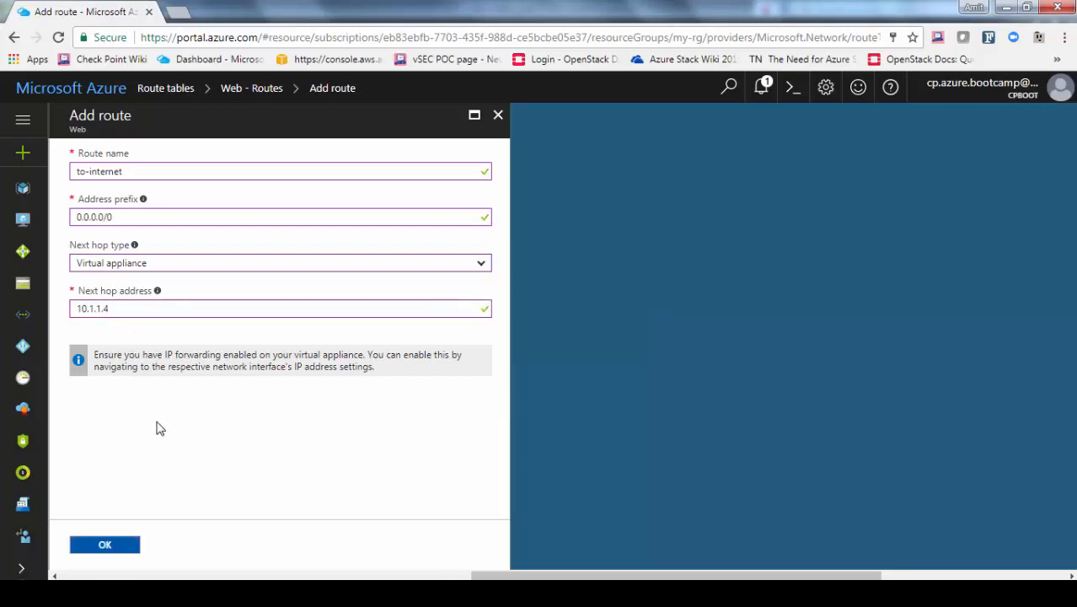
{"action": "left_click", "coordinate": [105, 544]}
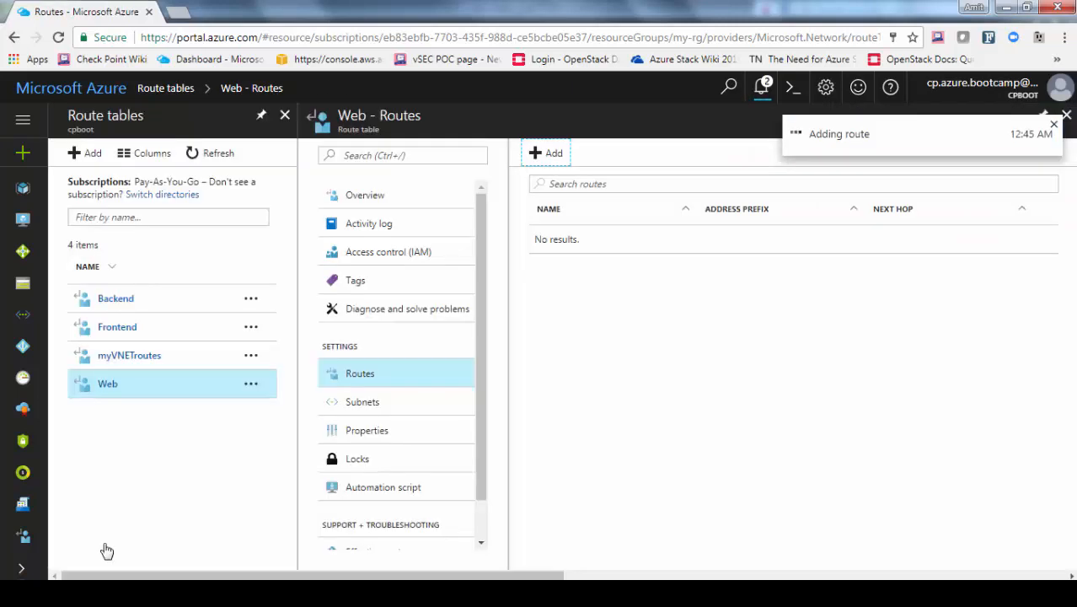
Associate the Web route table with subnet Web of virtual network my-nvet
{"action": "left_click", "coordinate": [365, 405]}
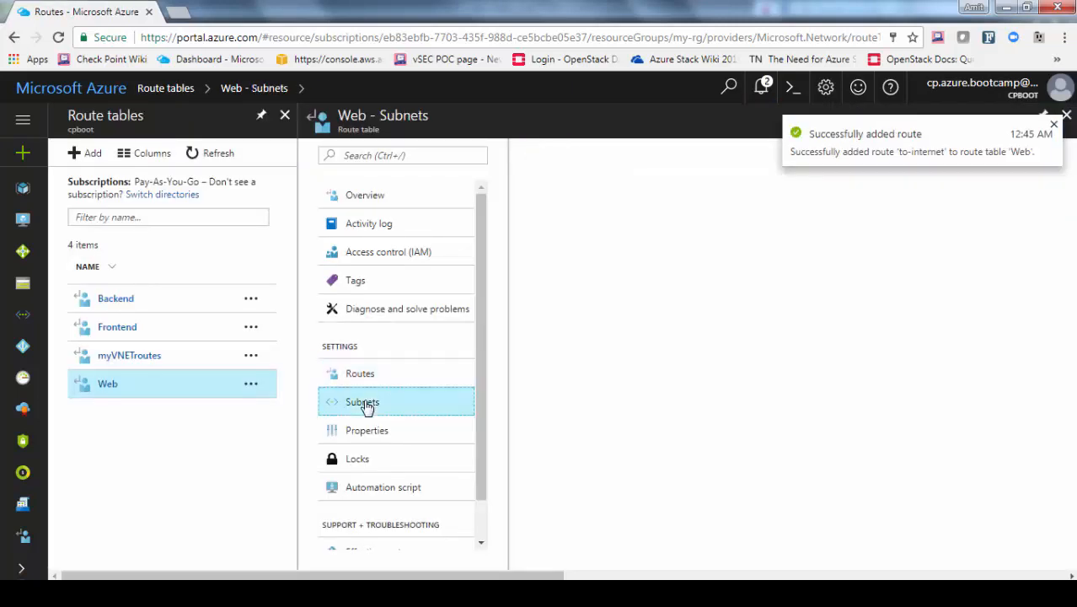
{"action": "left_click", "coordinate": [561, 159]}
{"action": "left_click", "coordinate": [236, 195]}
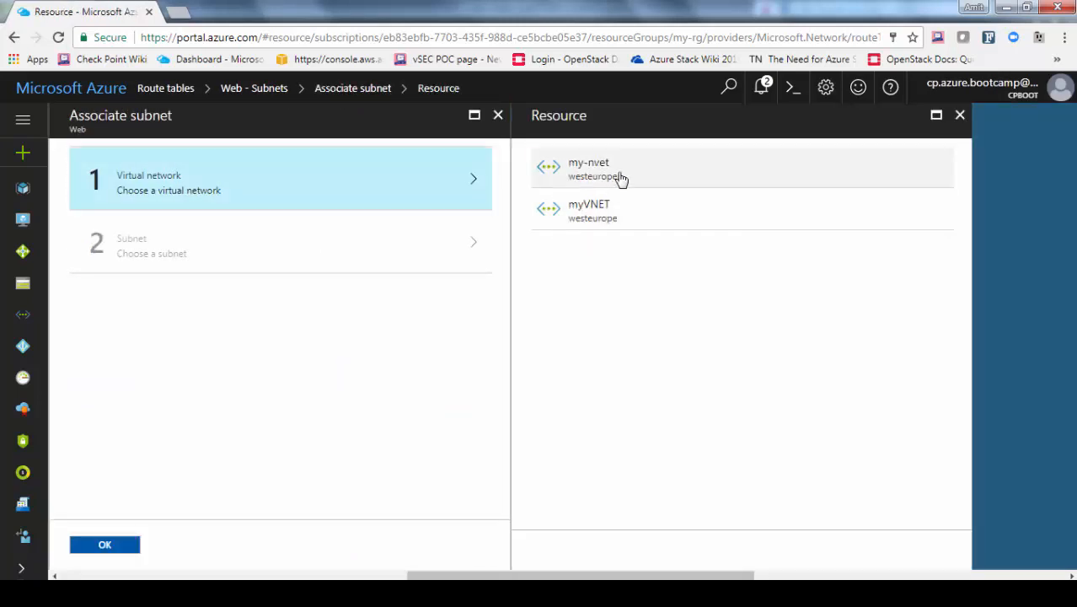
{"action": "left_click", "coordinate": [620, 178]}
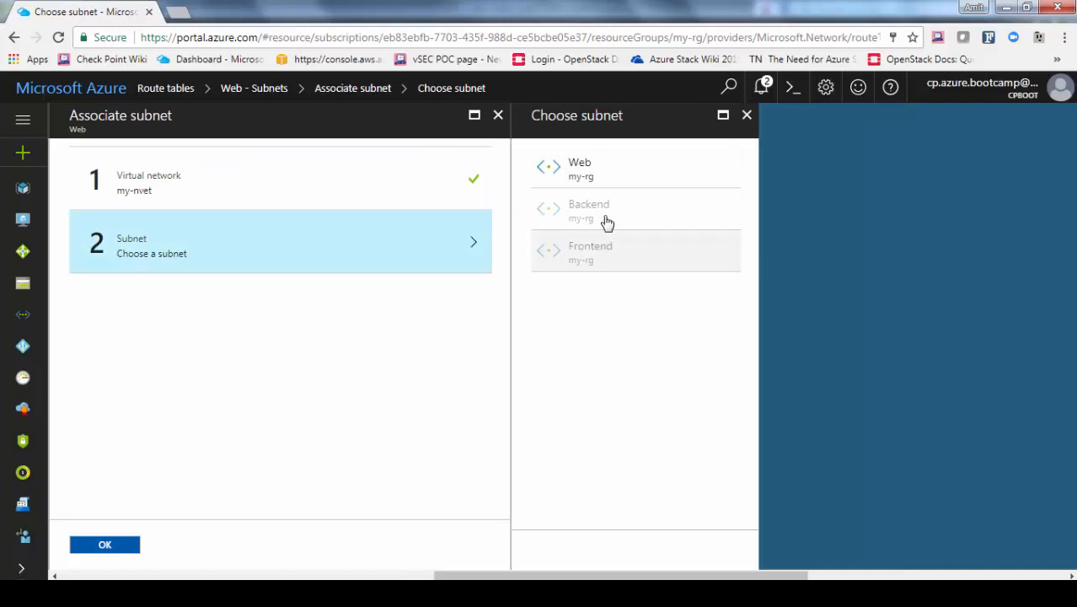
{"action": "left_click", "coordinate": [611, 164]}
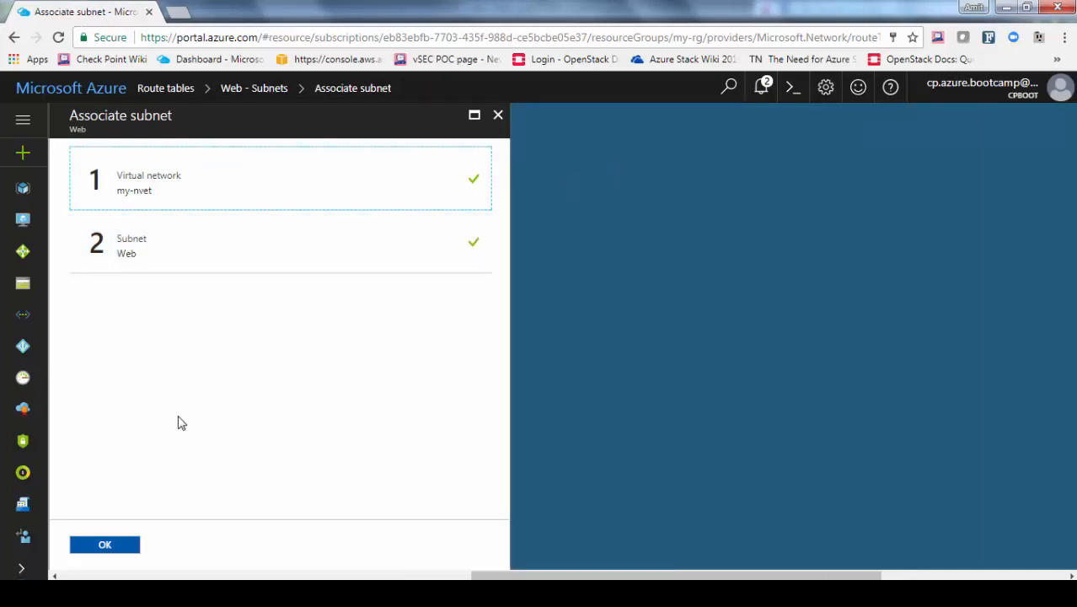
{"action": "left_click", "coordinate": [122, 550]}
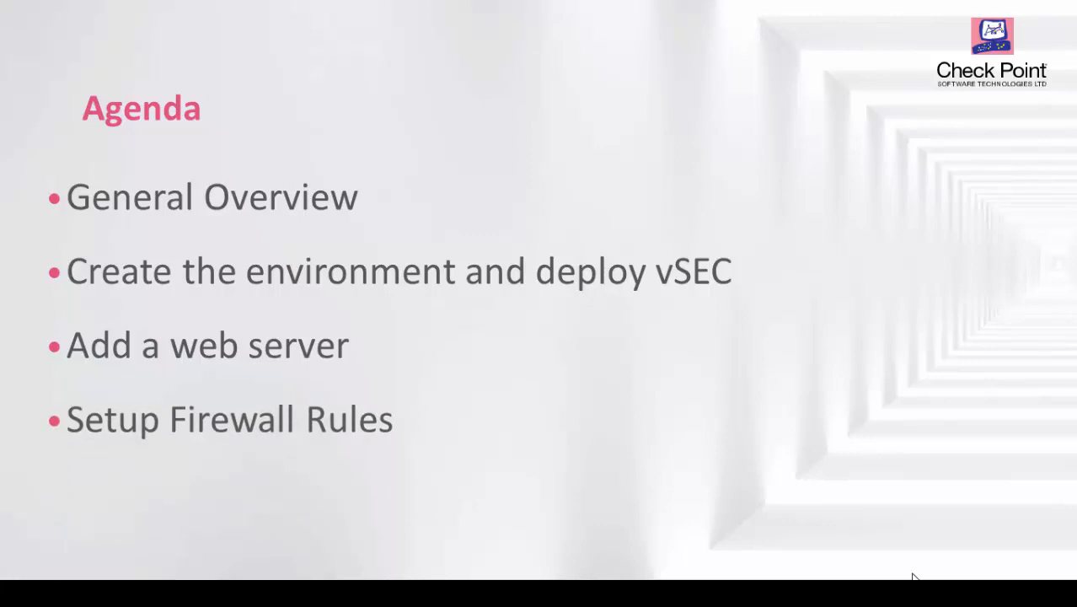
Switch from PowerPoint back to the Chrome window with the Azure portal using Alt+Tab
{"action": "key", "text": "alt+Tab"}
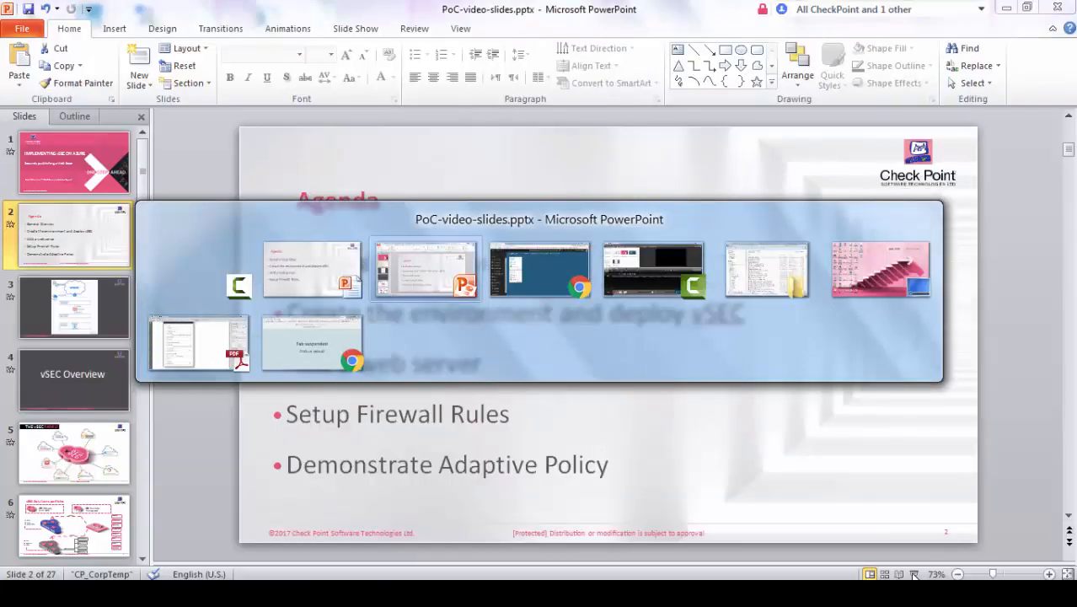
{"action": "key", "text": "Tab"}
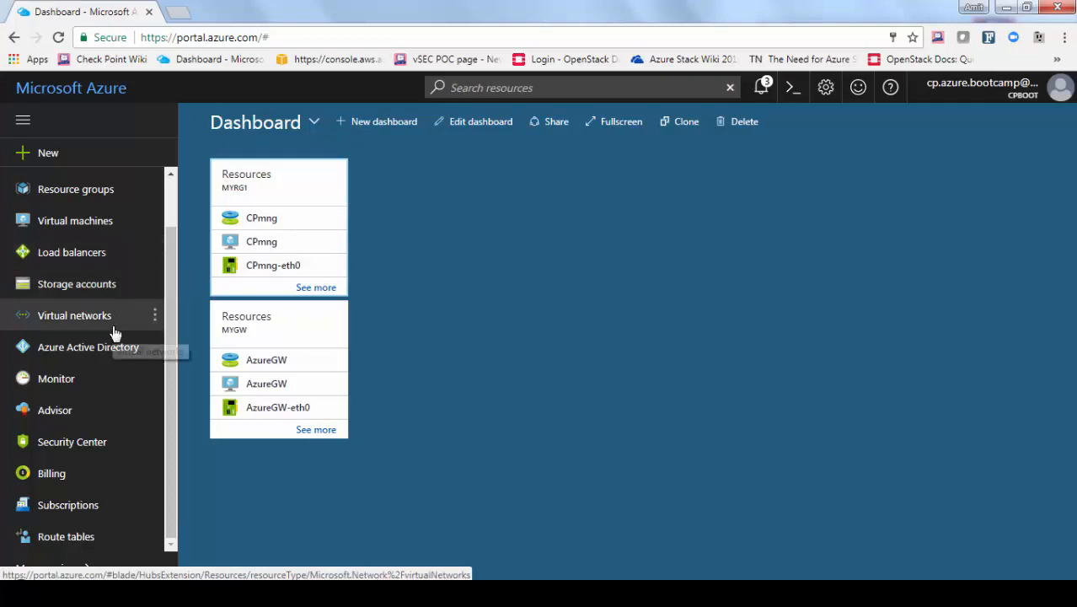
Open the firewall's public IP resource in my-rg and copy its address 40.68.173.101
{"action": "scroll", "coordinate": [108, 270], "scroll_direction": "up", "scroll_amount": 2}
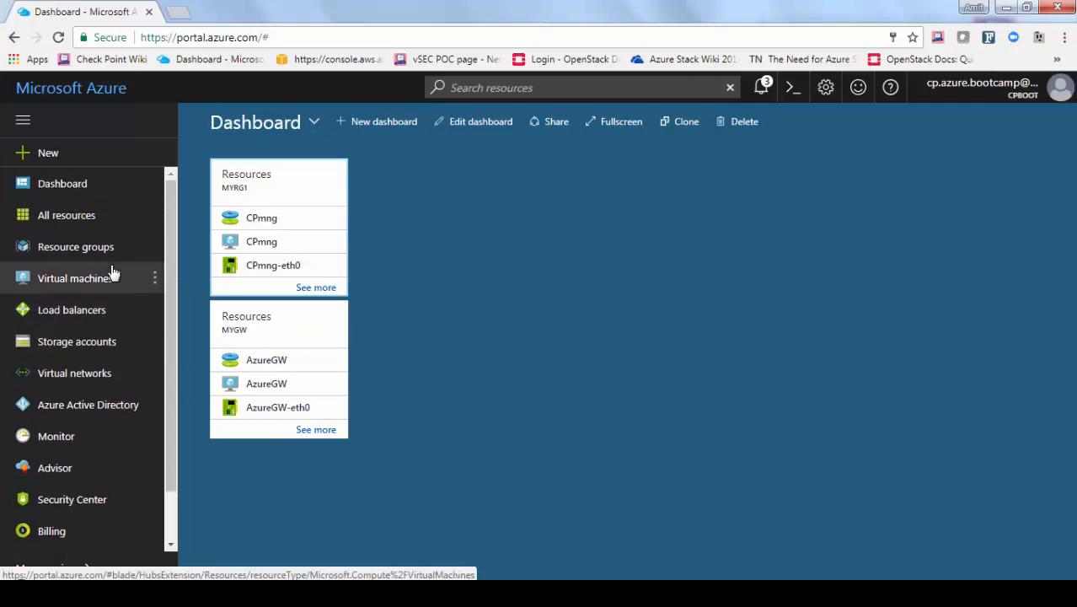
{"action": "left_click", "coordinate": [77, 254]}
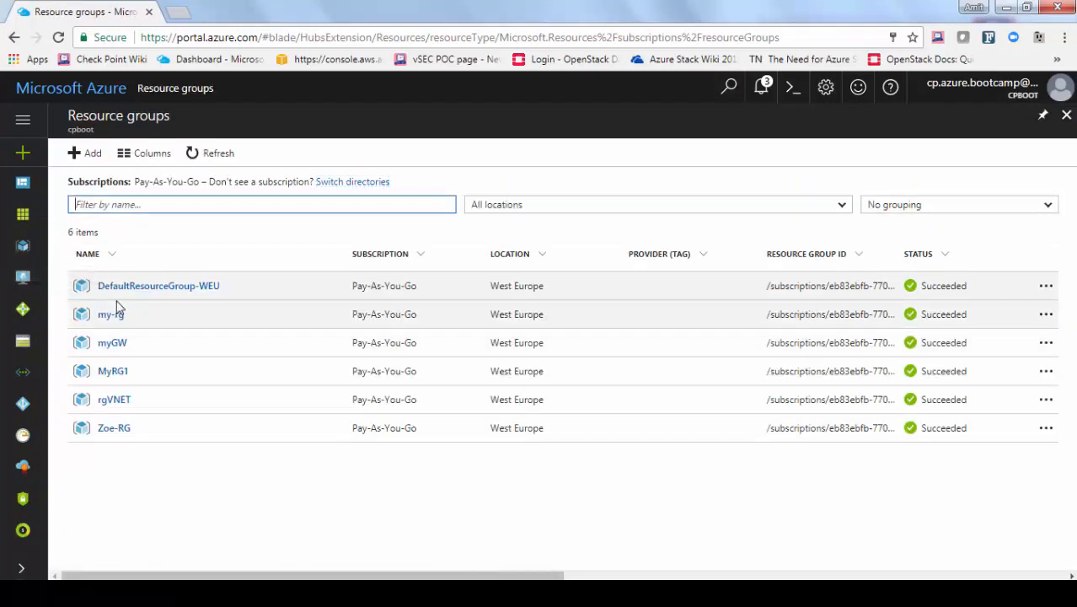
{"action": "left_click", "coordinate": [114, 324]}
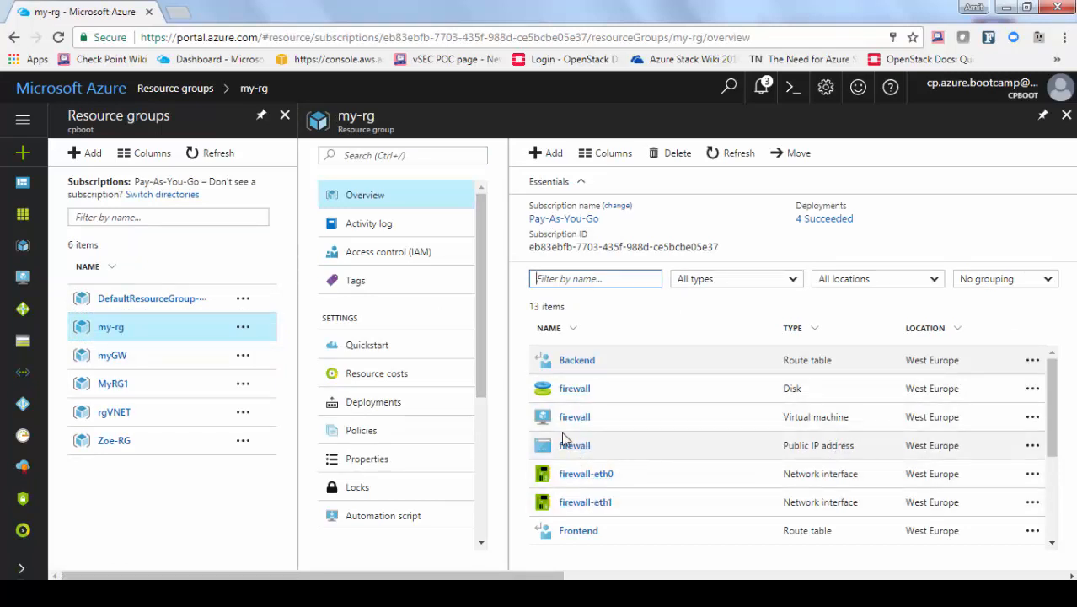
{"action": "left_click", "coordinate": [573, 446]}
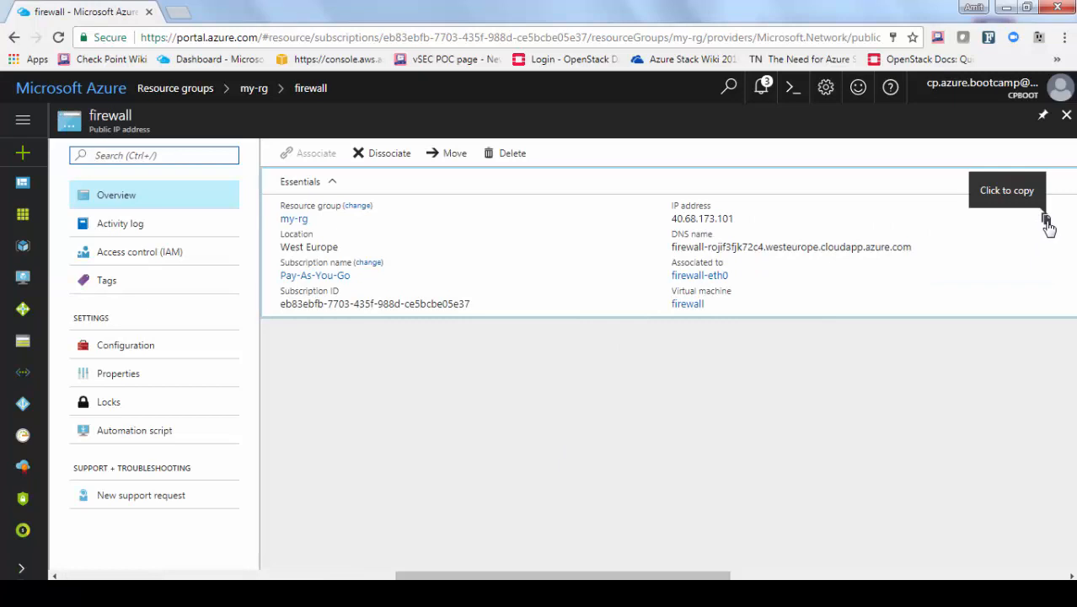
{"action": "left_click", "coordinate": [1043, 220]}
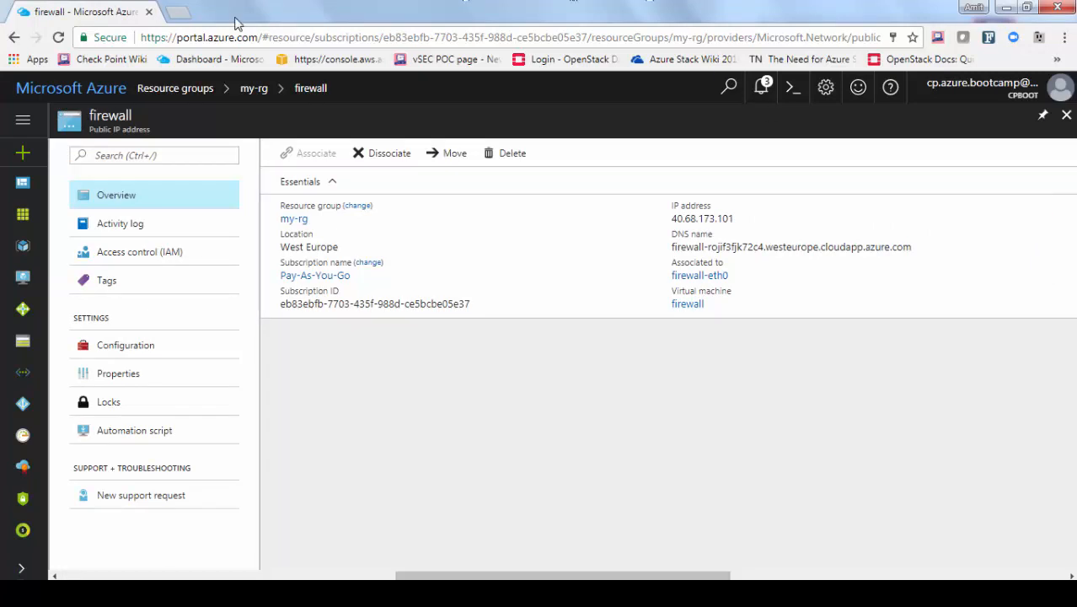
{"action": "left_click", "coordinate": [180, 14]}
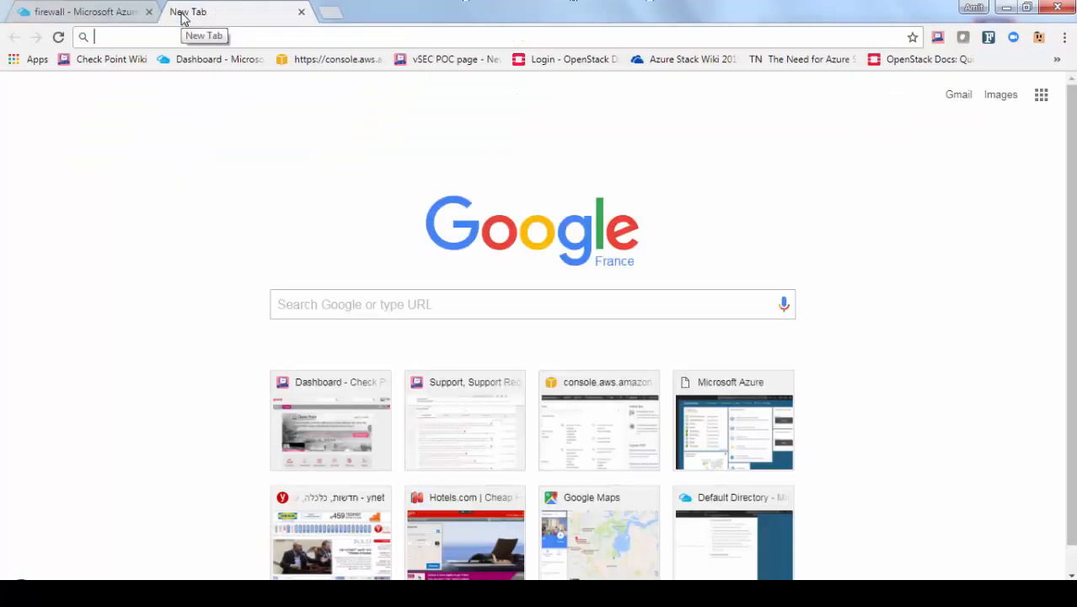
{"action": "type", "text": "https"}
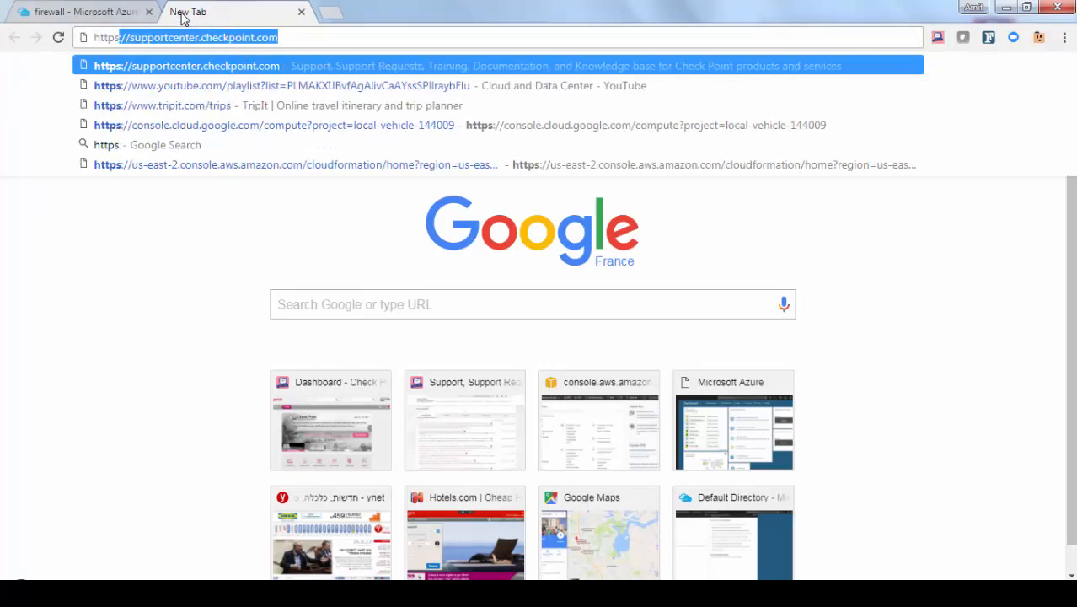
{"action": "type", "text": "://40.68.173.101"}
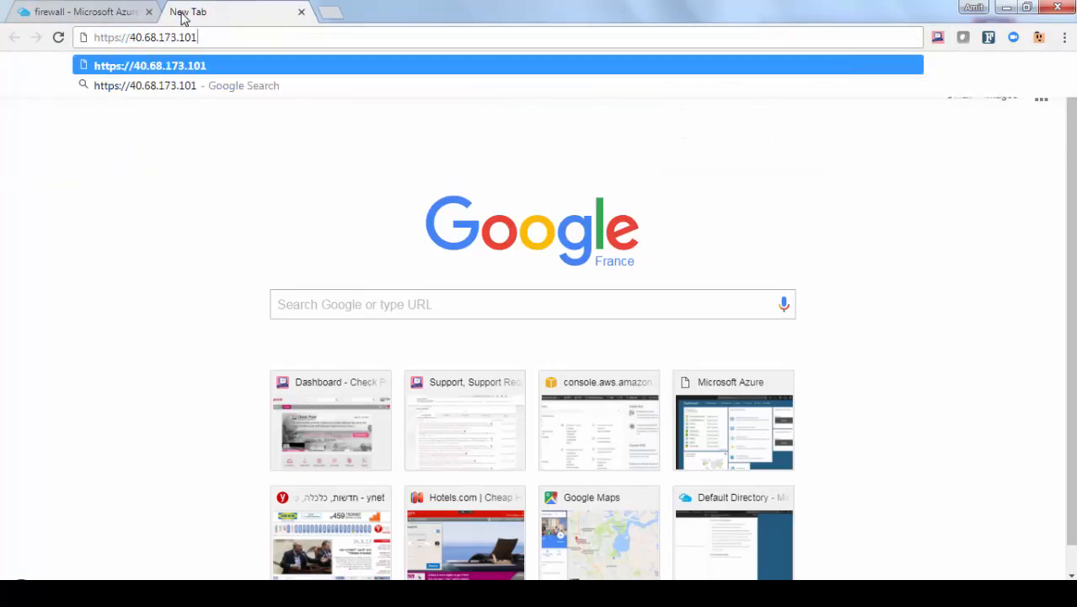
{"action": "key", "text": "Return"}
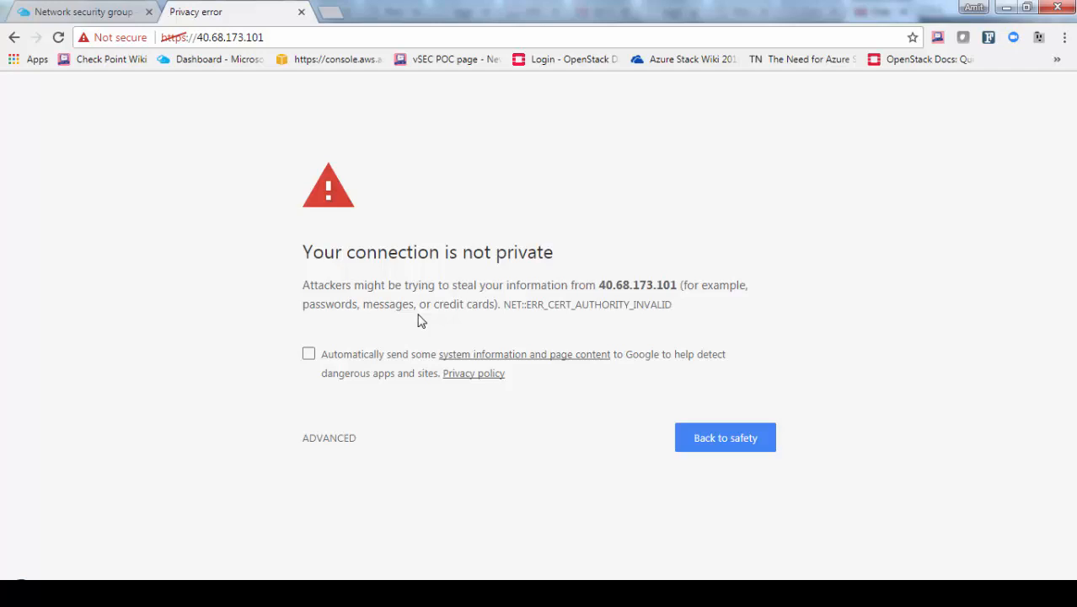
{"action": "left_click", "coordinate": [345, 440]}
{"action": "left_click", "coordinate": [366, 570]}
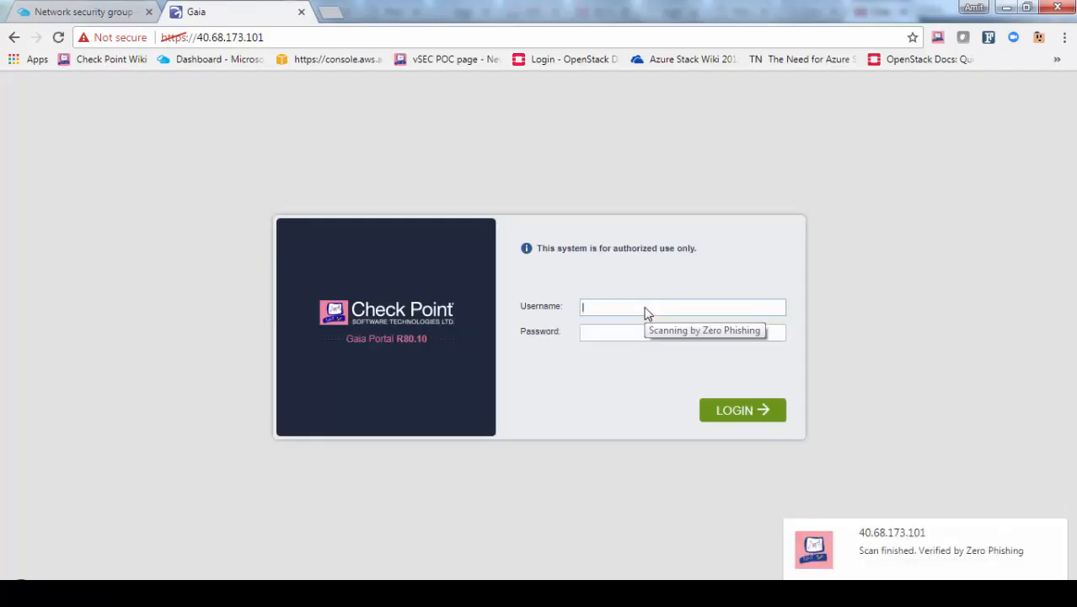
Sign in to Gaia Portal with the admin account and password, dismissing Message of the Day and search tip
{"action": "type", "text": "admin"}
{"action": "key", "text": "Tab"}
{"action": "type", "text": "••••••••••••"}
{"action": "key", "text": "Return"}
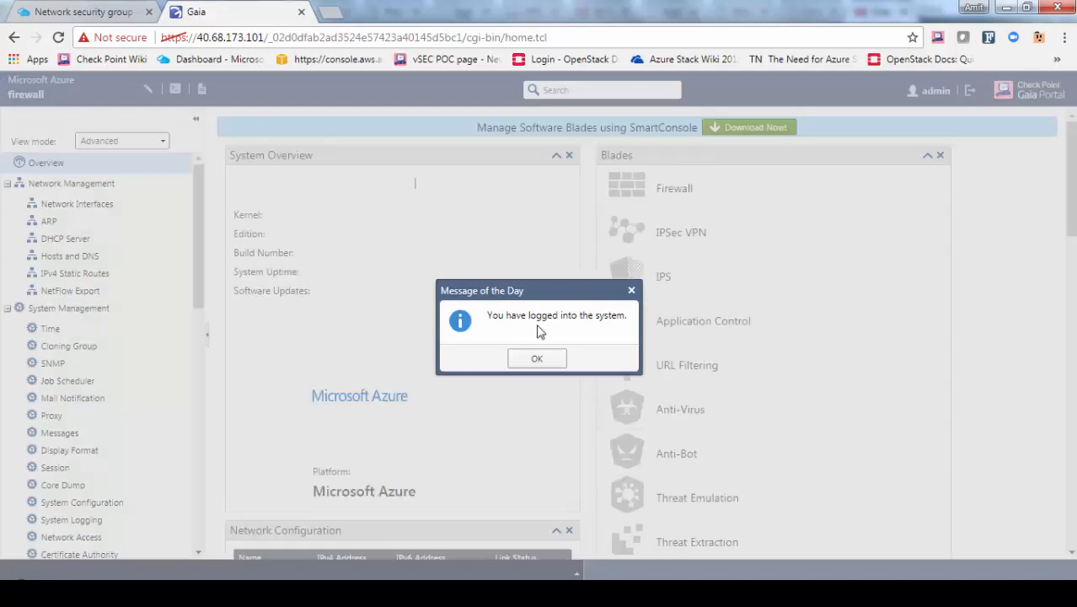
{"action": "left_click", "coordinate": [540, 360]}
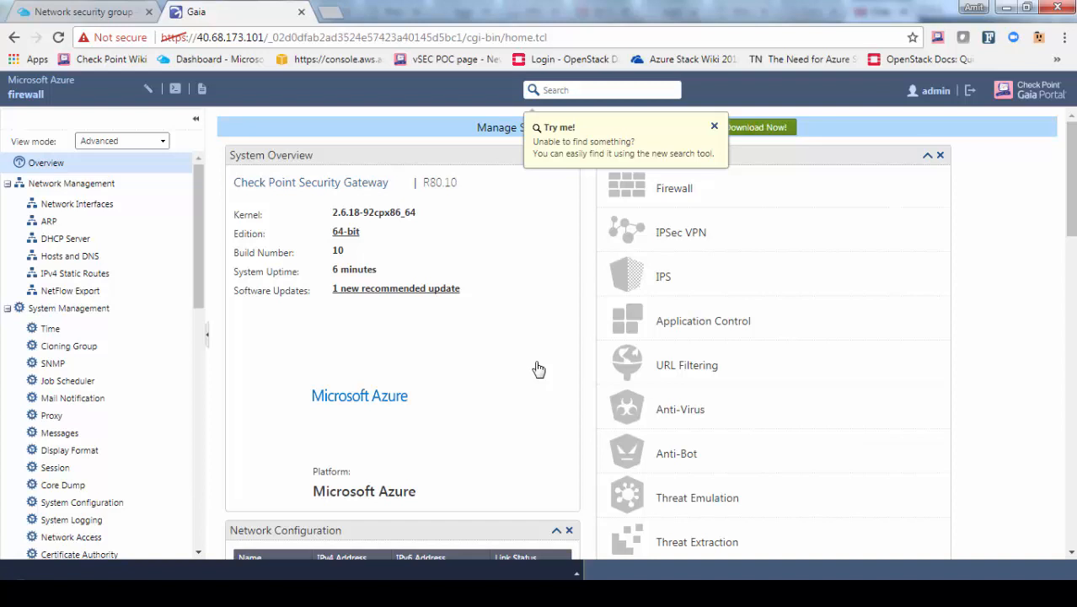
{"action": "left_click", "coordinate": [714, 126]}
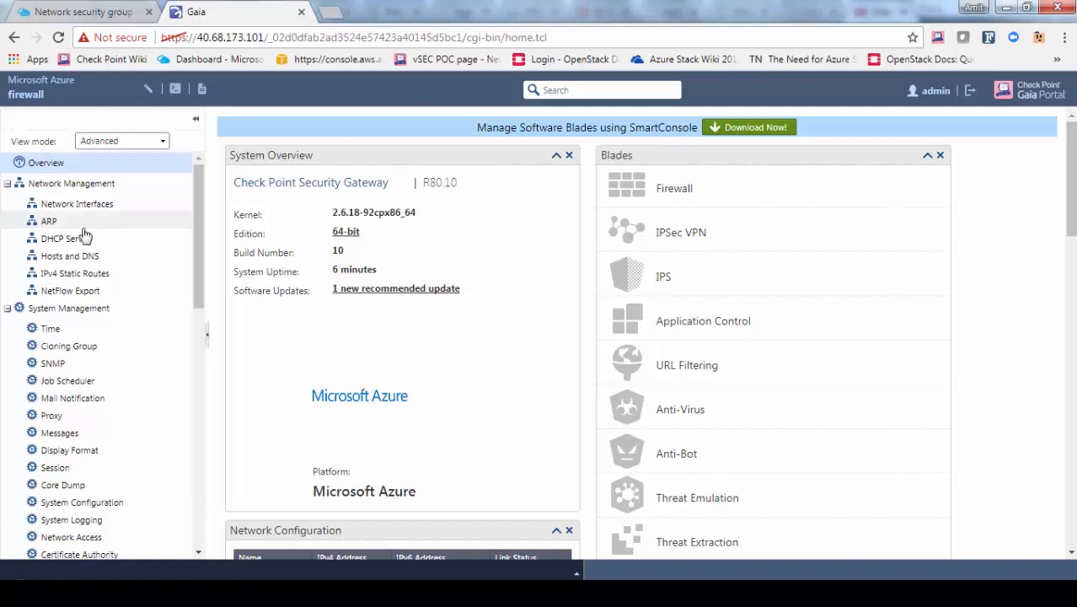
Add and save an IPv4 static route to 10.1.2.0/24 via gateway 10.1.1.1
{"action": "left_click", "coordinate": [75, 280]}
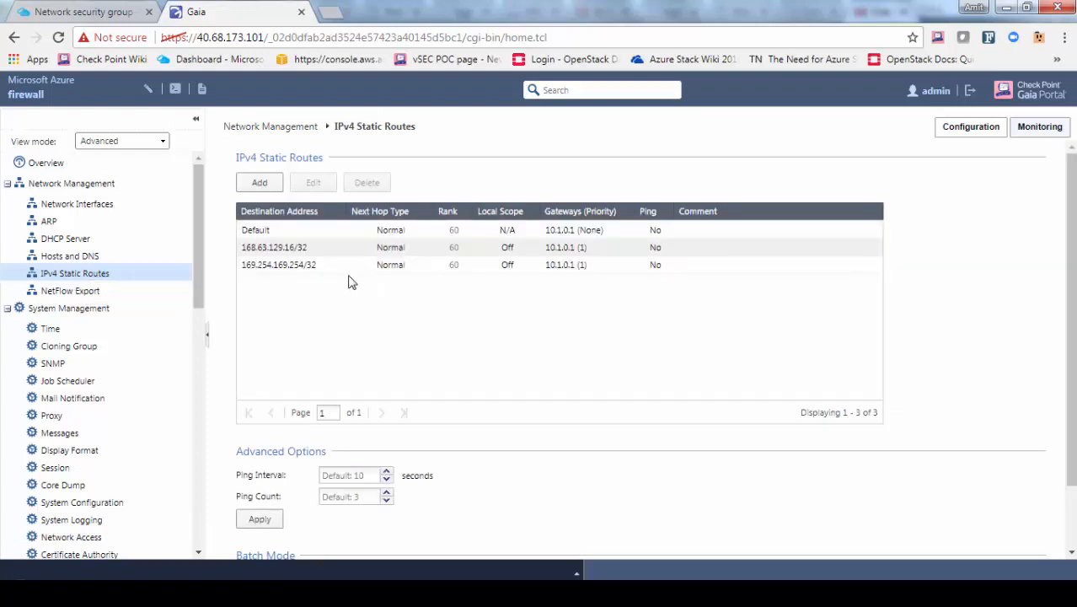
{"action": "left_click", "coordinate": [265, 187]}
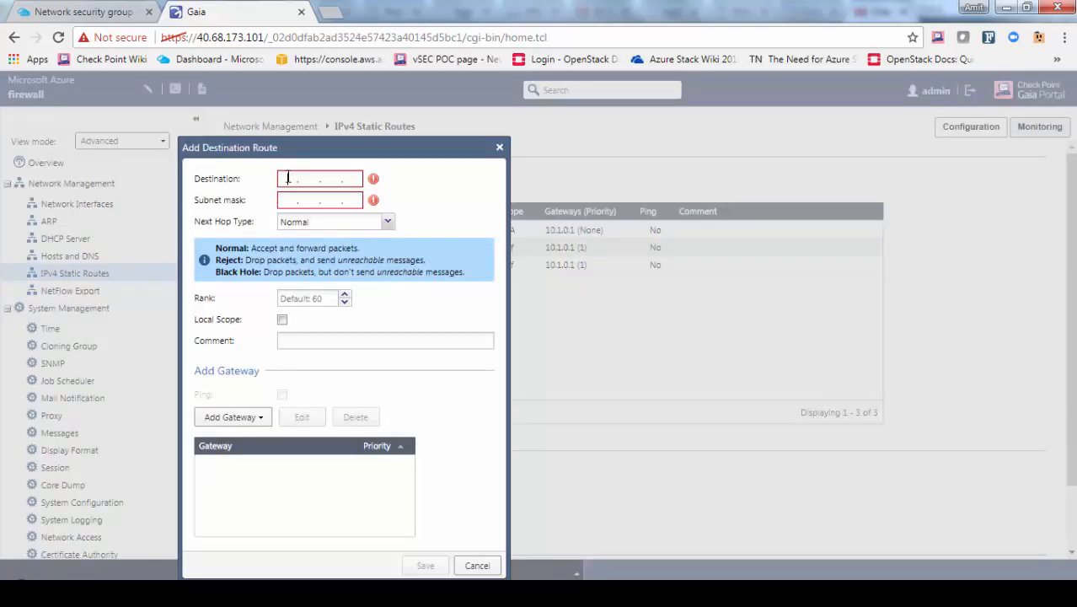
{"action": "type", "text": "0.1.2."}
{"action": "key", "text": "Tab"}
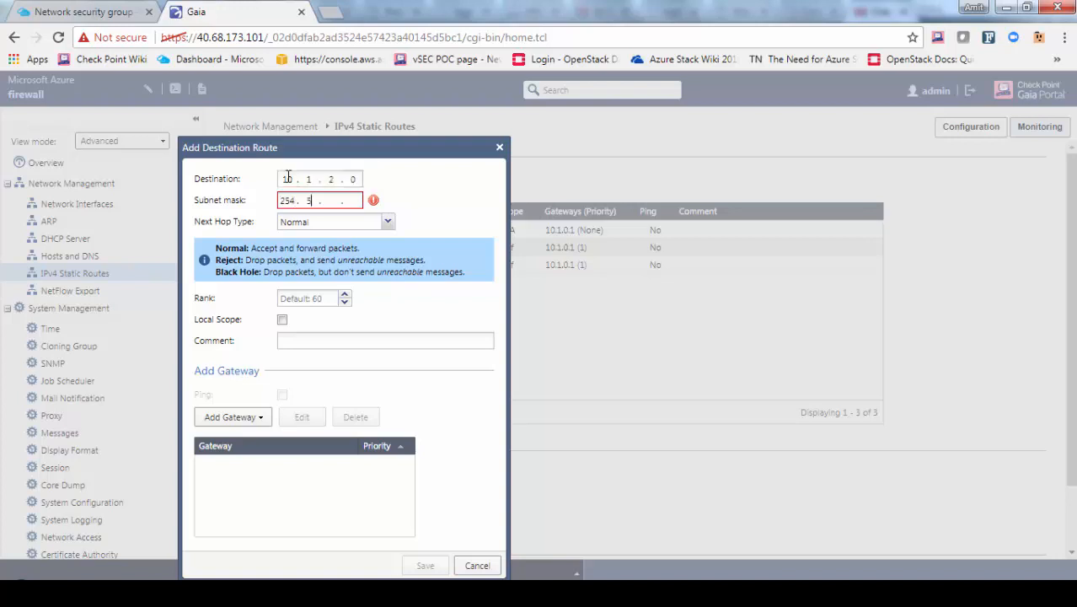
{"action": "type", "text": "25520"}
{"action": "left_click", "coordinate": [232, 416]}
{"action": "left_click", "coordinate": [236, 441]}
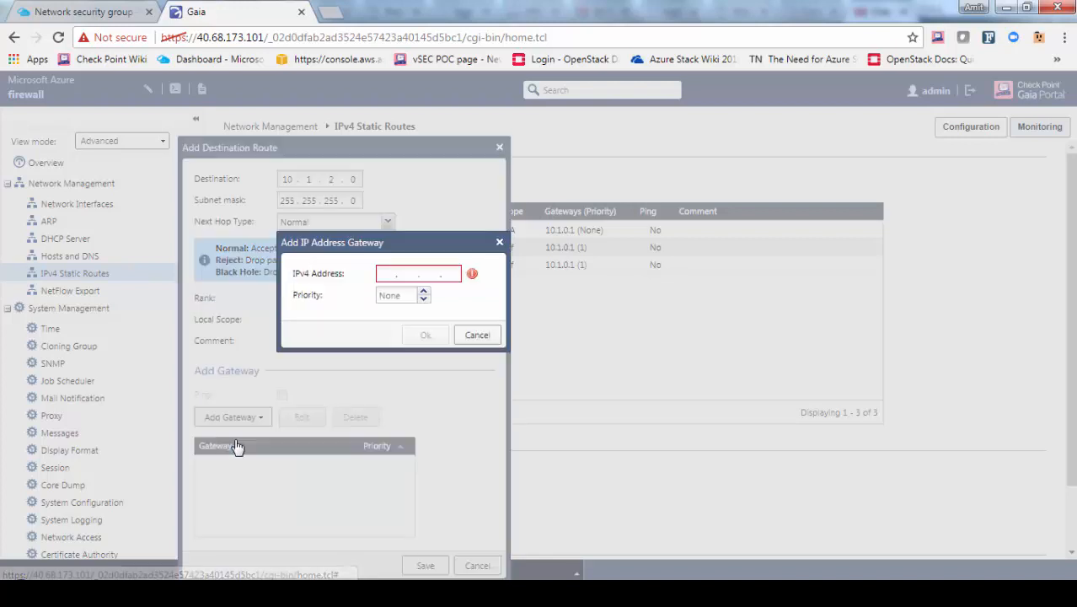
{"action": "left_click", "coordinate": [387, 272]}
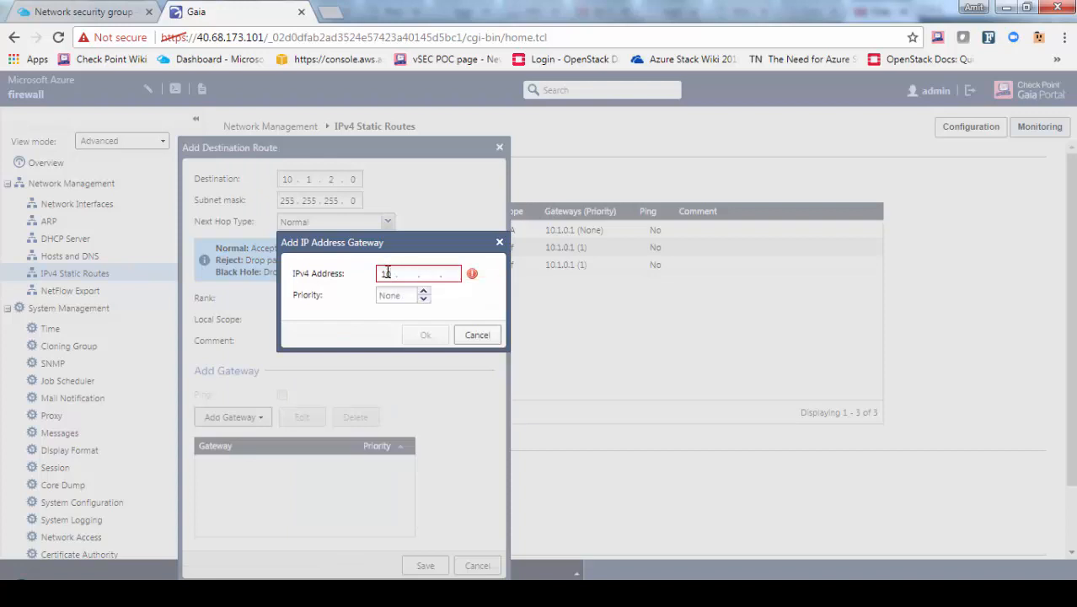
{"action": "type", "text": "10 . 1 . 1 . 1"}
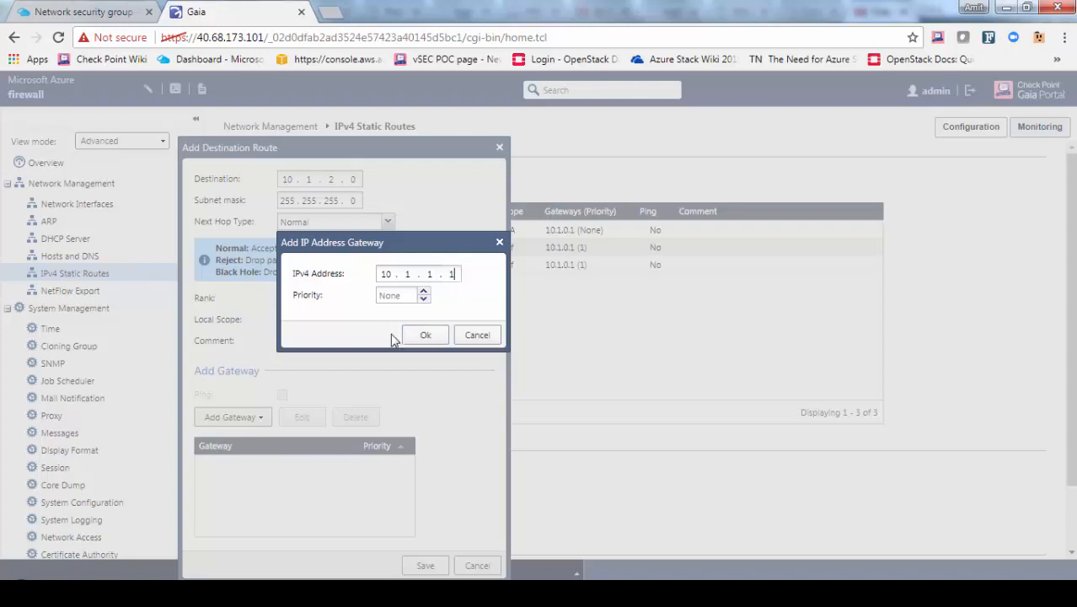
{"action": "left_click", "coordinate": [423, 336]}
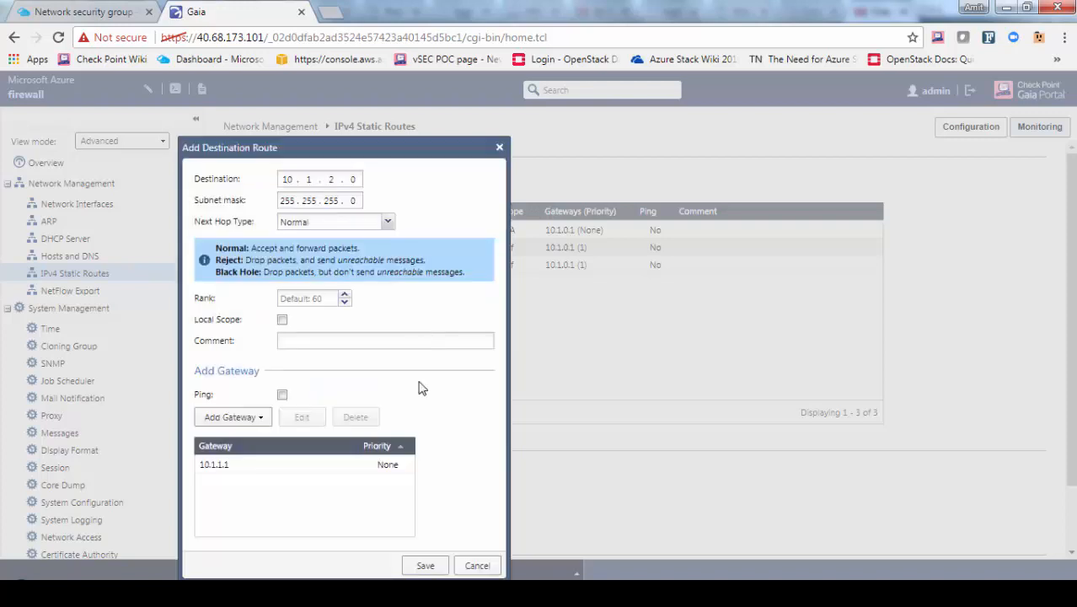
{"action": "left_click", "coordinate": [414, 569]}
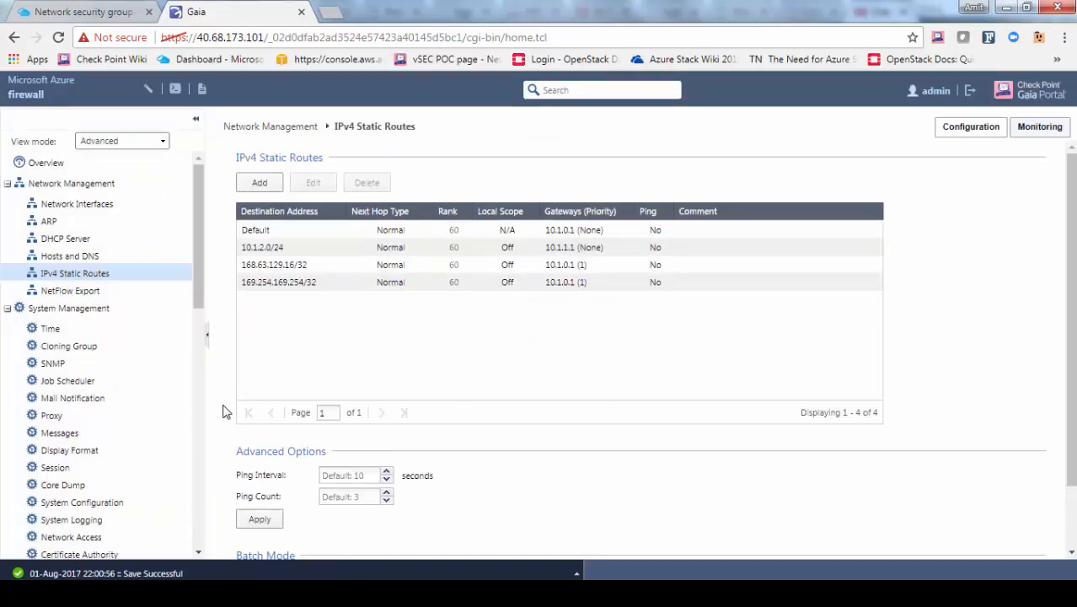
{"action": "left_click", "coordinate": [19, 593]}
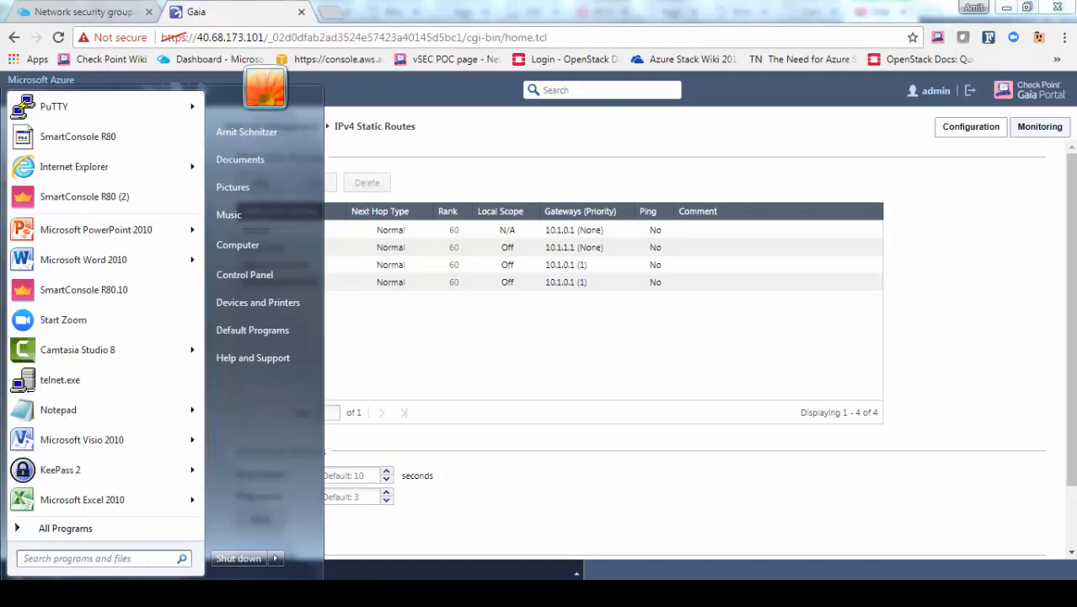
Launch SmartConsole R80.10, log in to server 40.68.173.101 with the admin password, and accept the fingerprint
{"action": "left_click", "coordinate": [72, 291]}
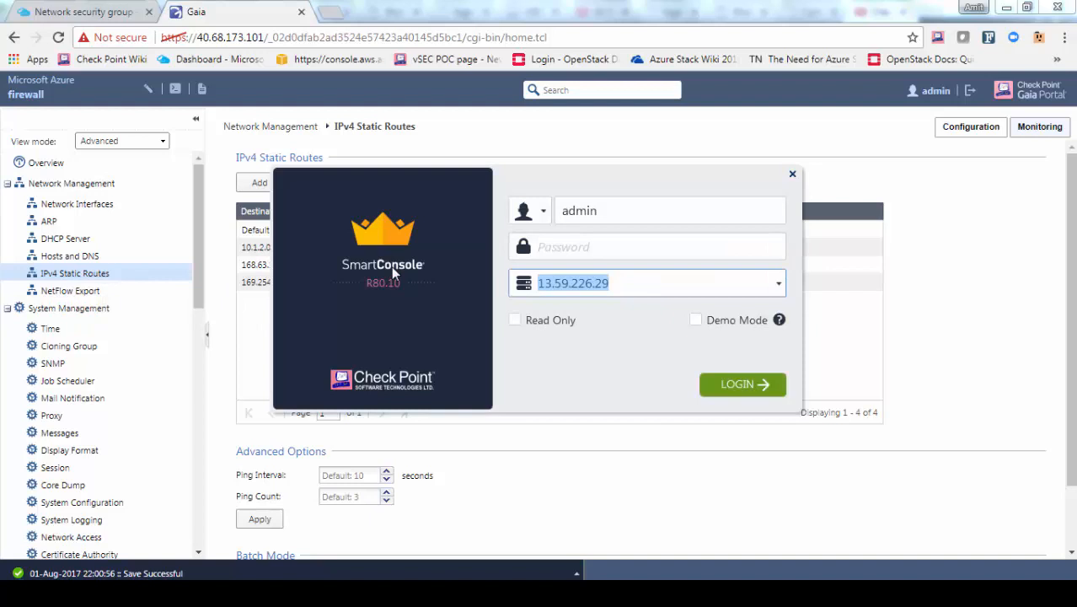
{"action": "key", "text": "ctrl+v"}
{"action": "left_click", "coordinate": [582, 255]}
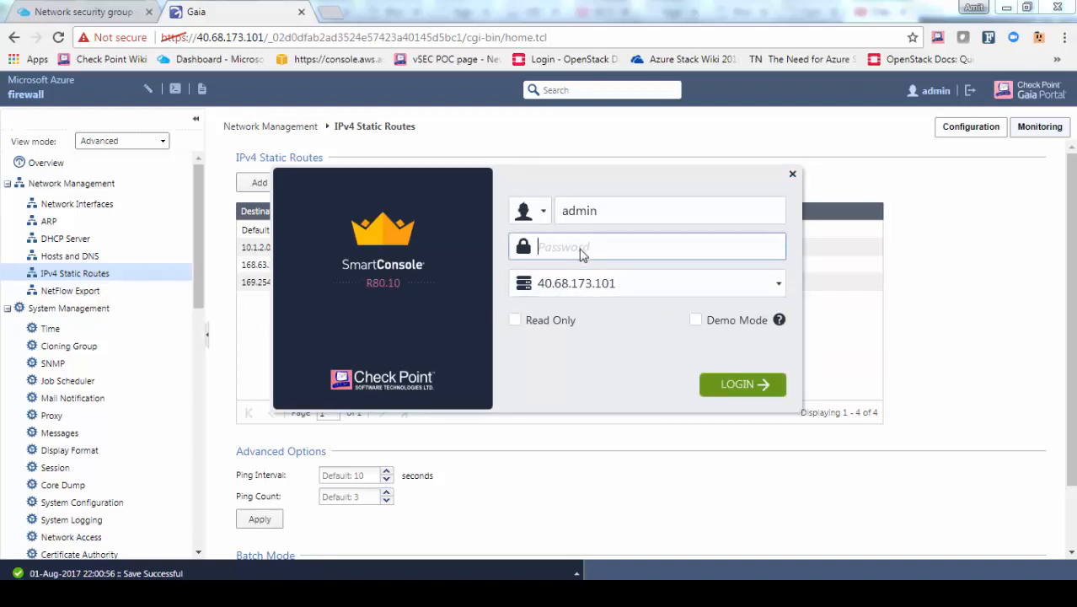
{"action": "type", "text": "********"}
{"action": "key", "text": "Return"}
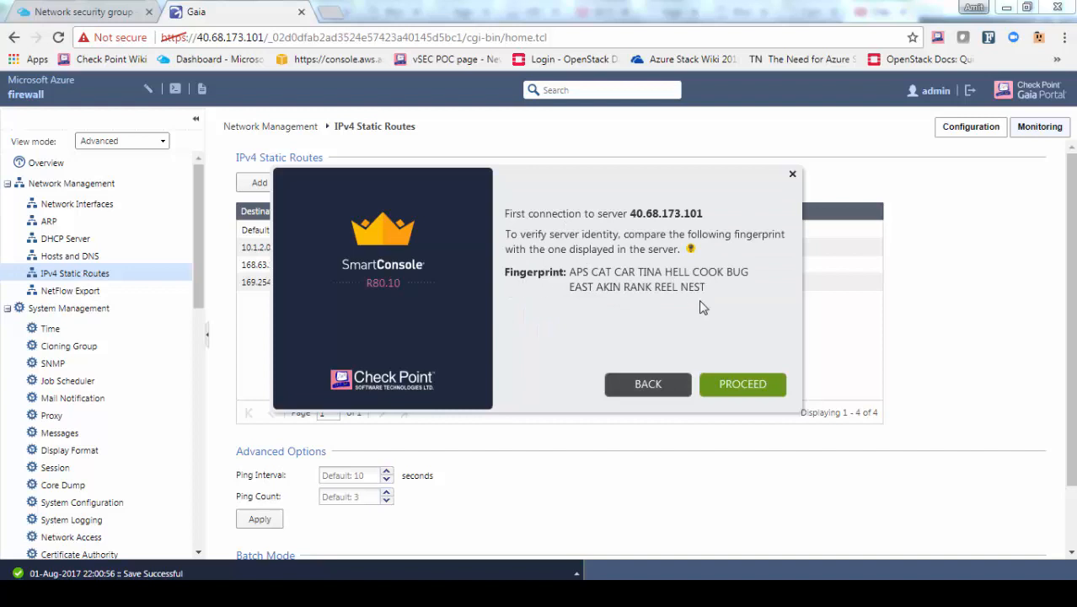
{"action": "left_click", "coordinate": [735, 385]}
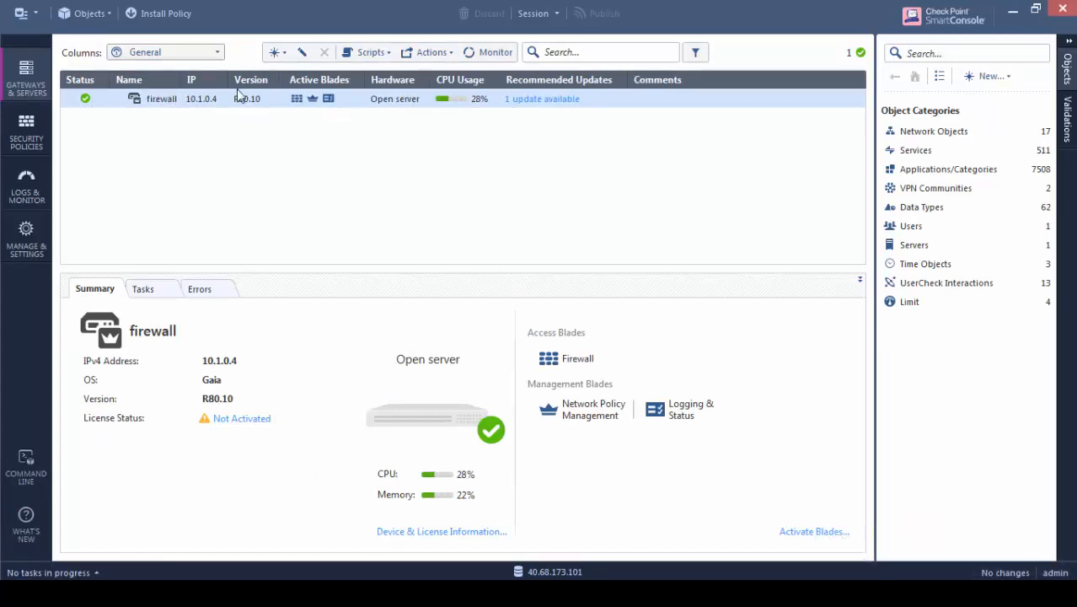
In the Access Control policy, set the cleanup rule's Track to Log
{"action": "left_click", "coordinate": [26, 139]}
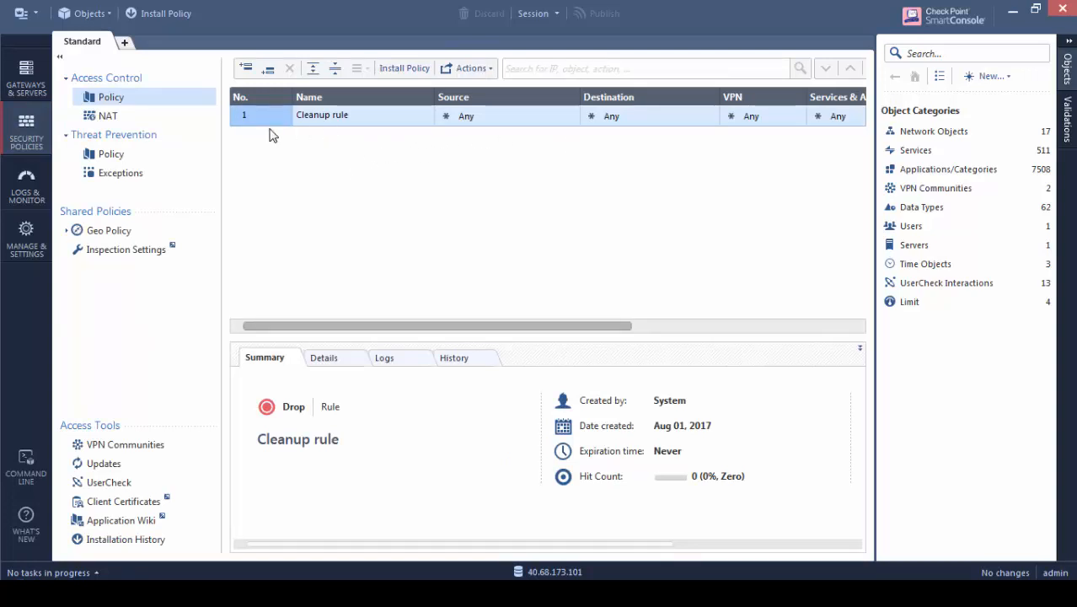
{"action": "left_click_drag", "start_coordinate": [463, 325], "coordinate": [704, 205]}
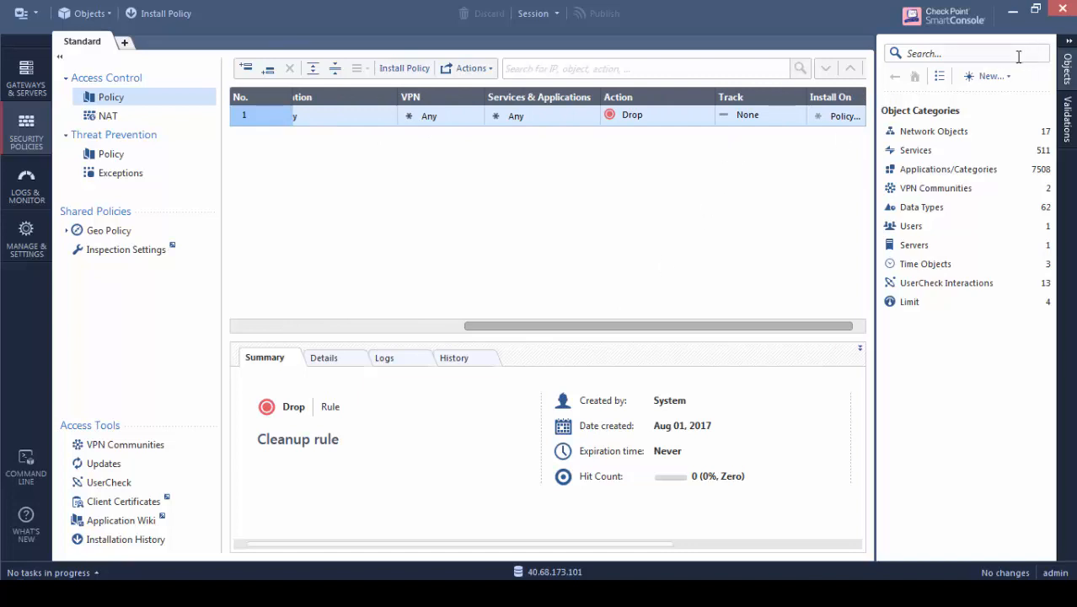
{"action": "left_click", "coordinate": [1069, 40]}
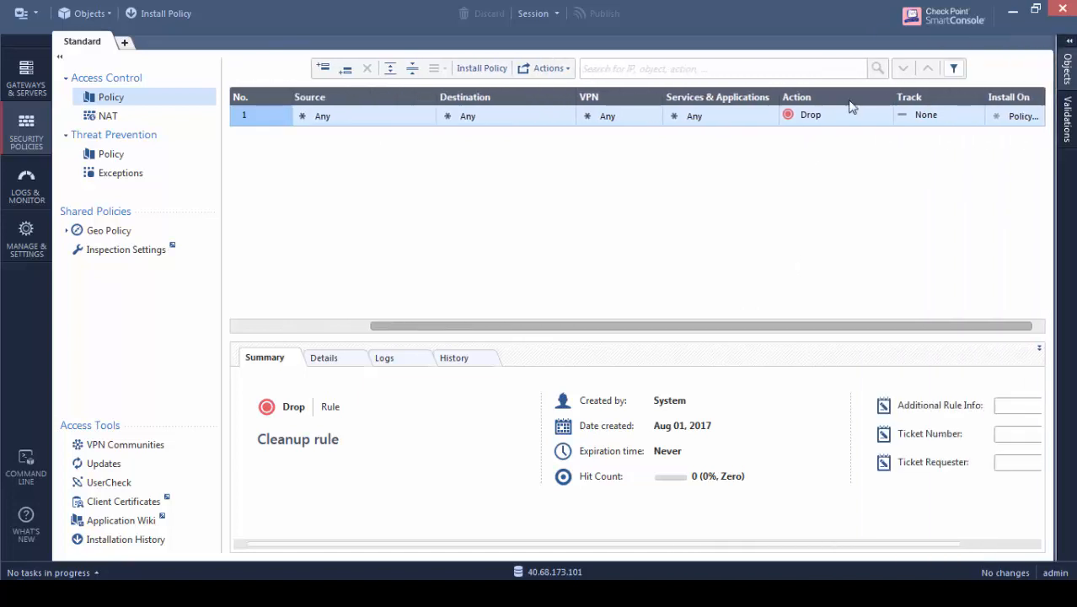
{"action": "left_click", "coordinate": [930, 118]}
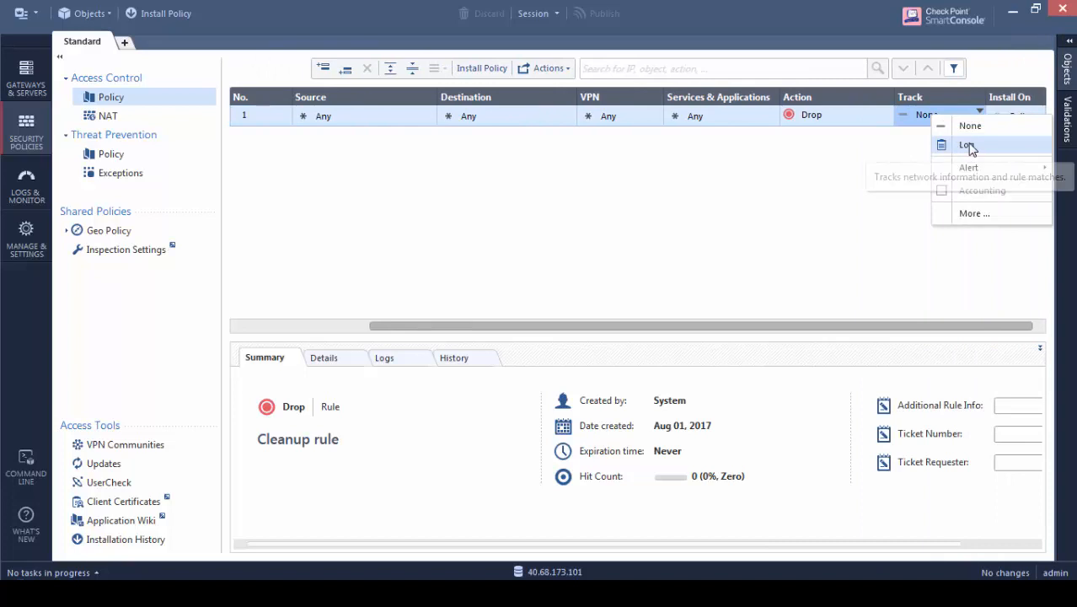
{"action": "left_click", "coordinate": [966, 145]}
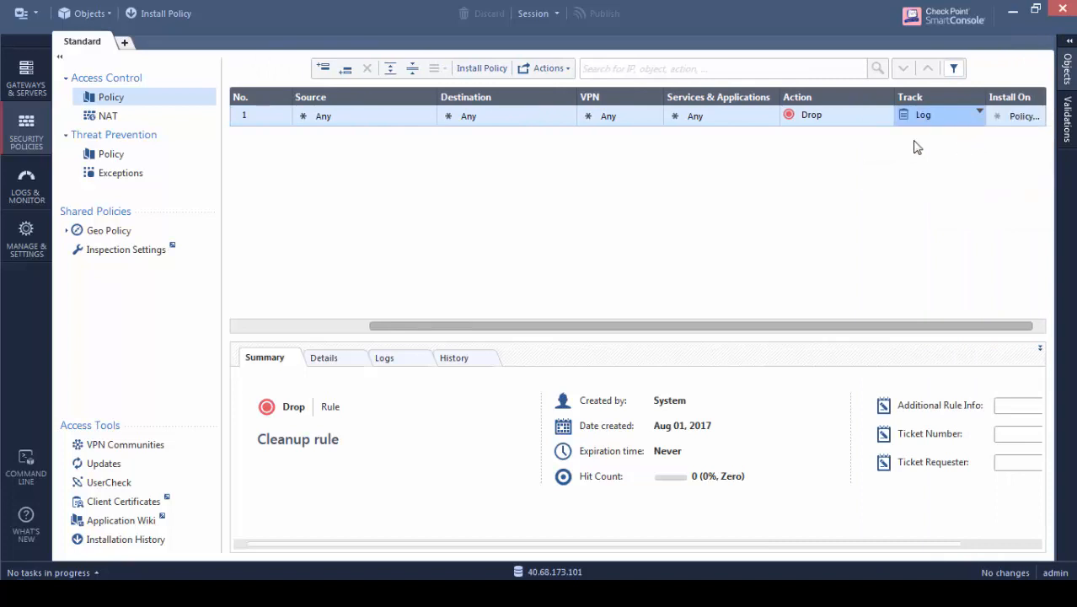
Insert a new rule above the cleanup rule with destination firewall
{"action": "right_click", "coordinate": [258, 123]}
{"action": "left_click", "coordinate": [384, 129]}
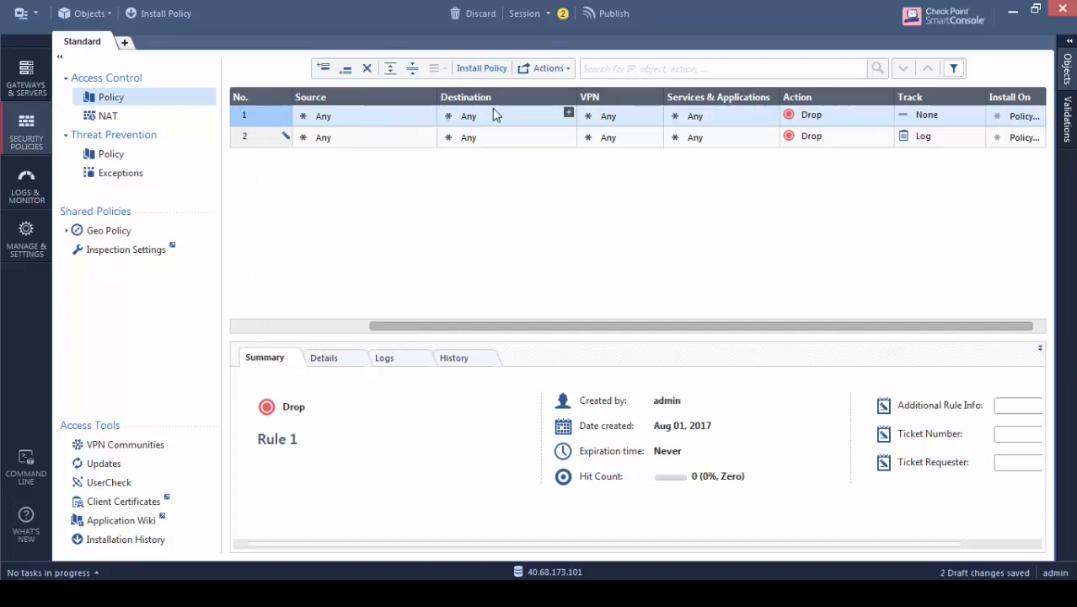
{"action": "left_click", "coordinate": [565, 115]}
{"action": "left_click", "coordinate": [567, 113]}
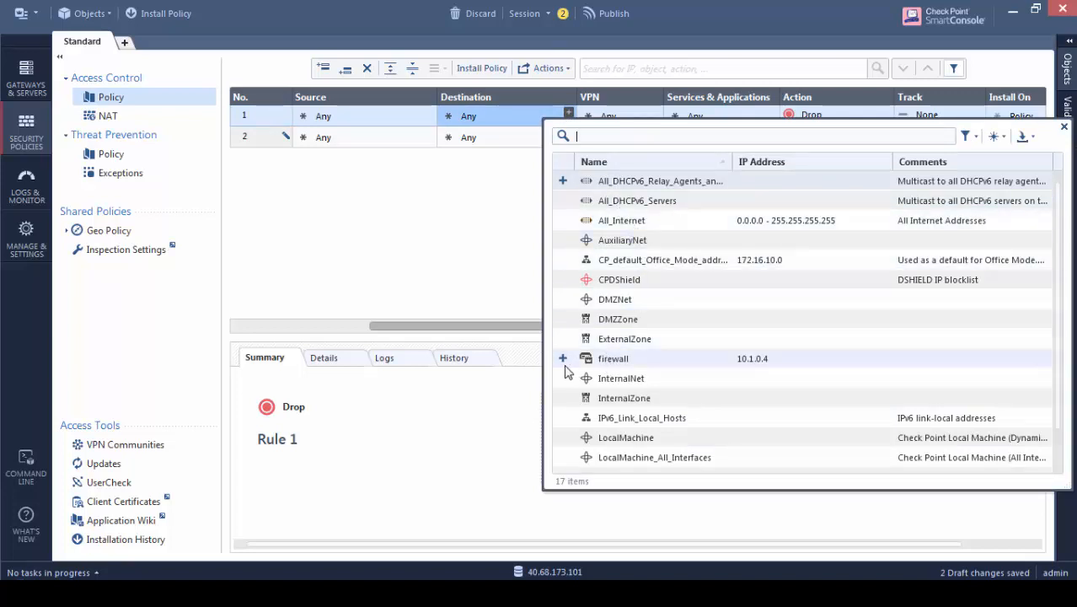
{"action": "left_click", "coordinate": [563, 359]}
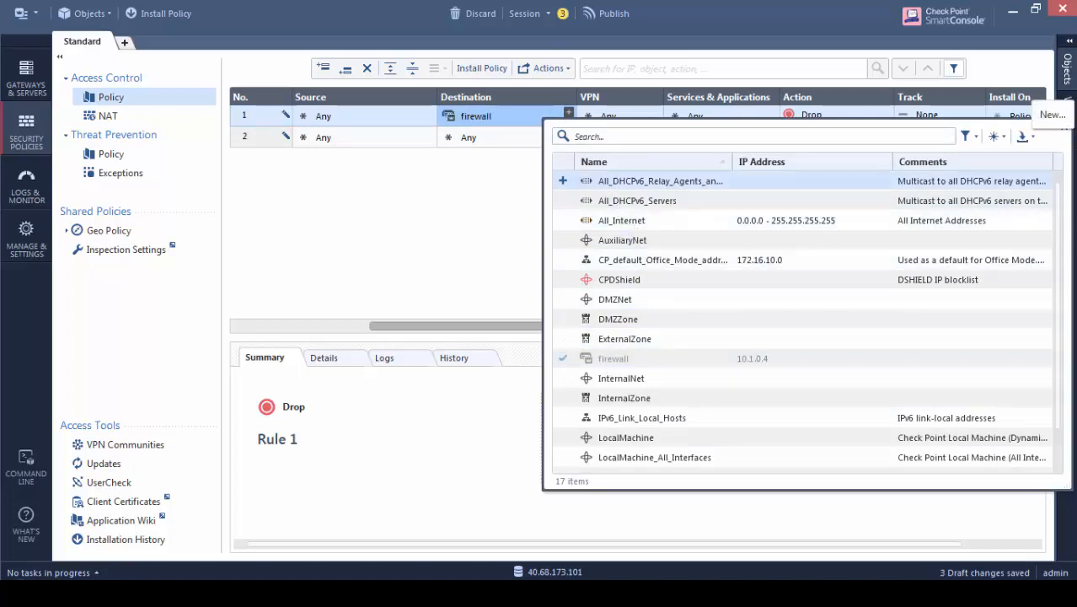
{"action": "left_click", "coordinate": [1064, 126]}
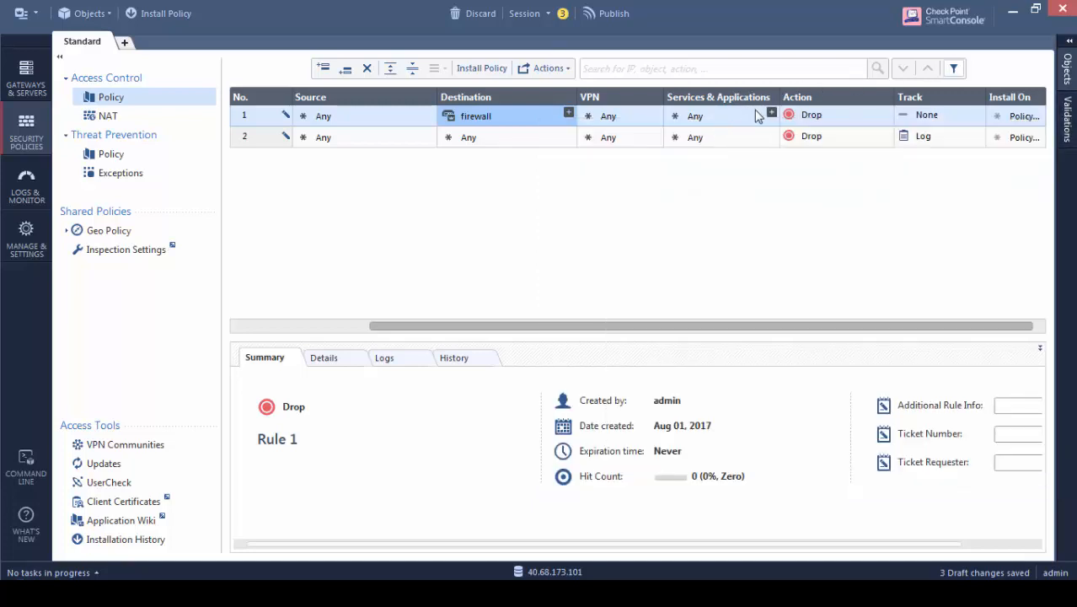
Give the new rule services http and https, action Accept, and Track Log
{"action": "left_click", "coordinate": [770, 113]}
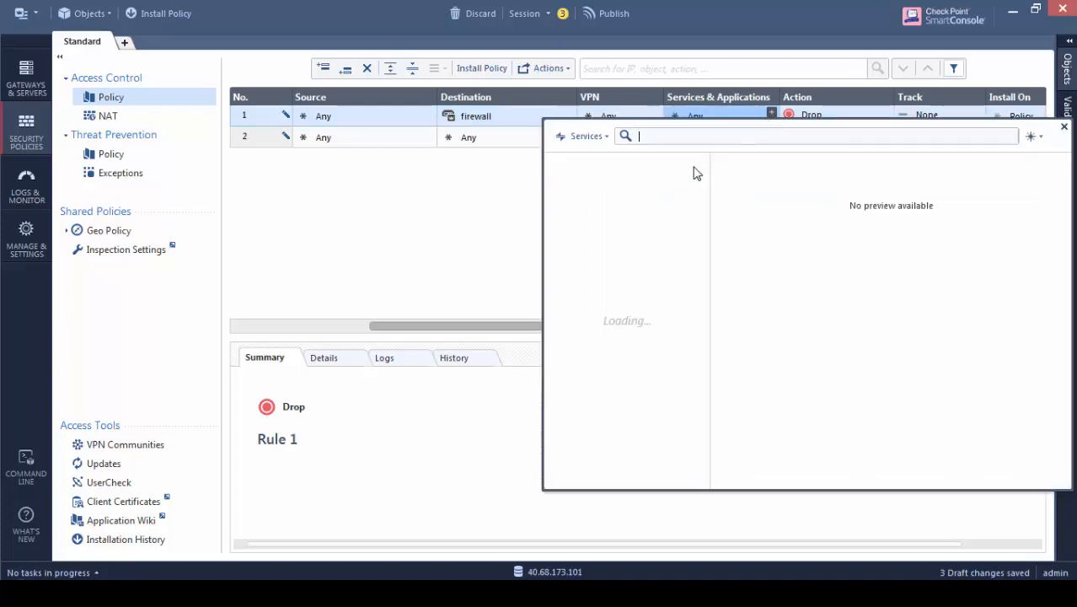
{"action": "type", "text": "http"}
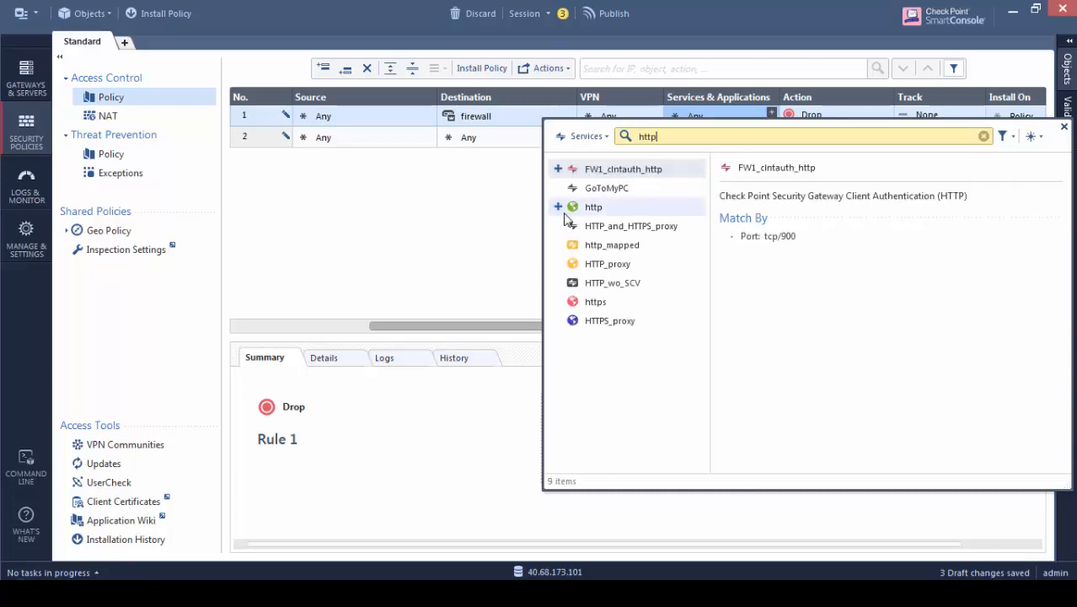
{"action": "left_click", "coordinate": [558, 207]}
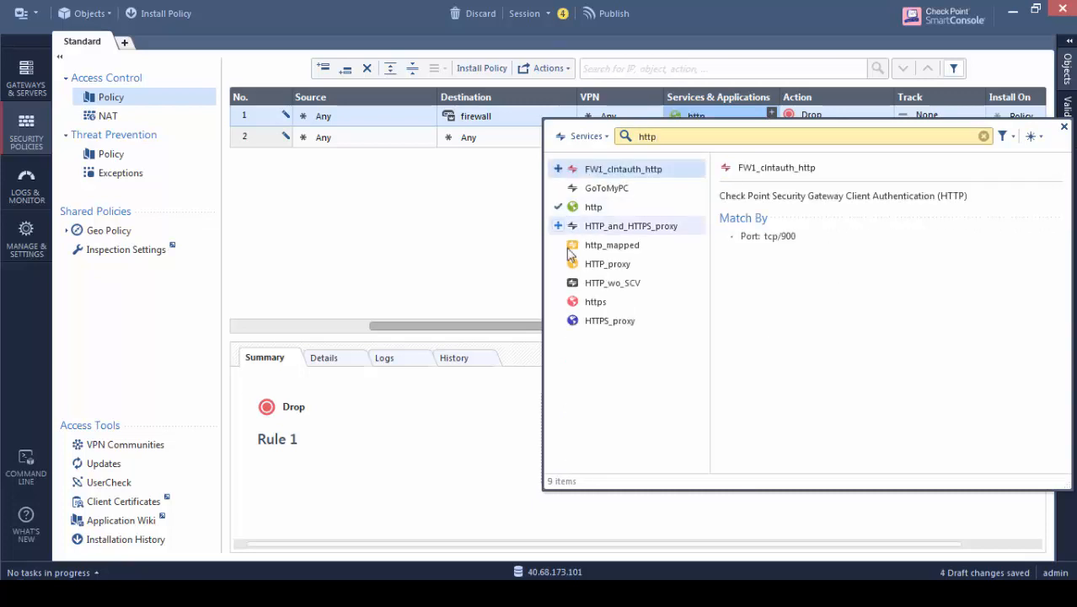
{"action": "left_click", "coordinate": [558, 302]}
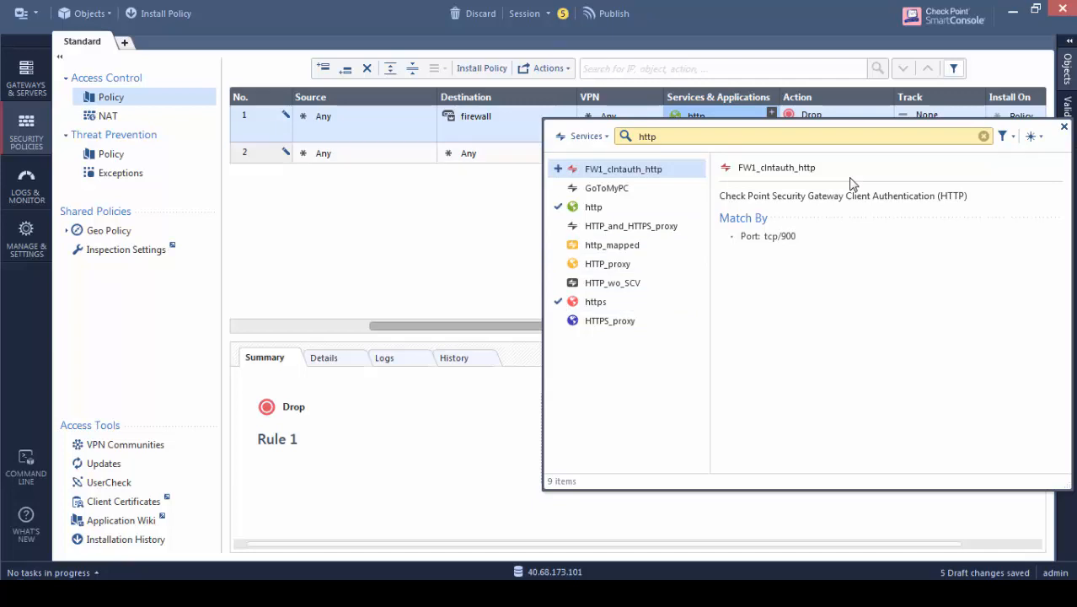
{"action": "left_click", "coordinate": [1064, 129]}
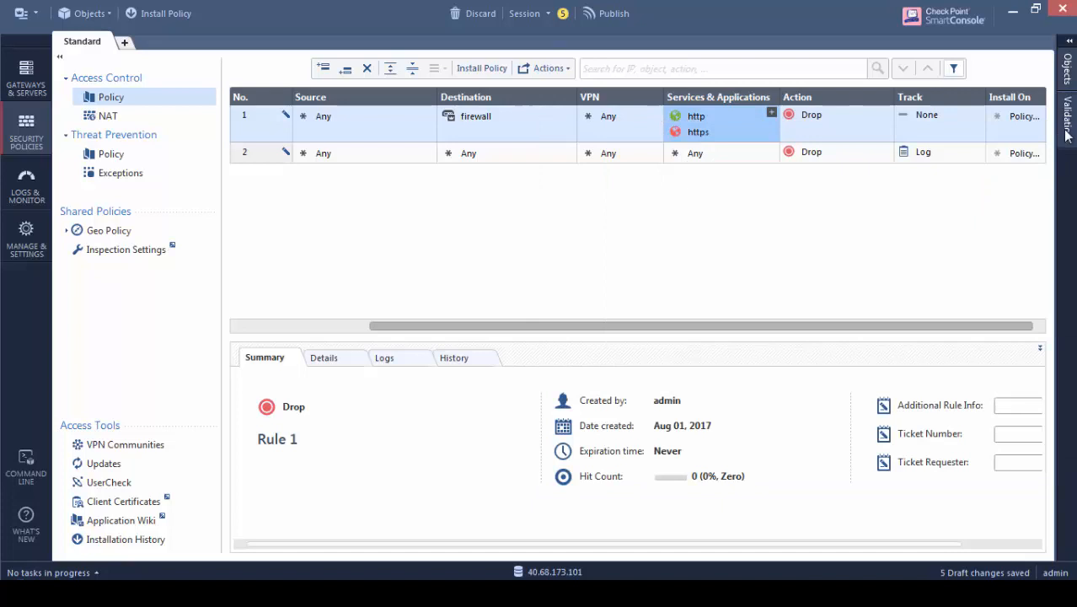
{"action": "left_click", "coordinate": [819, 125]}
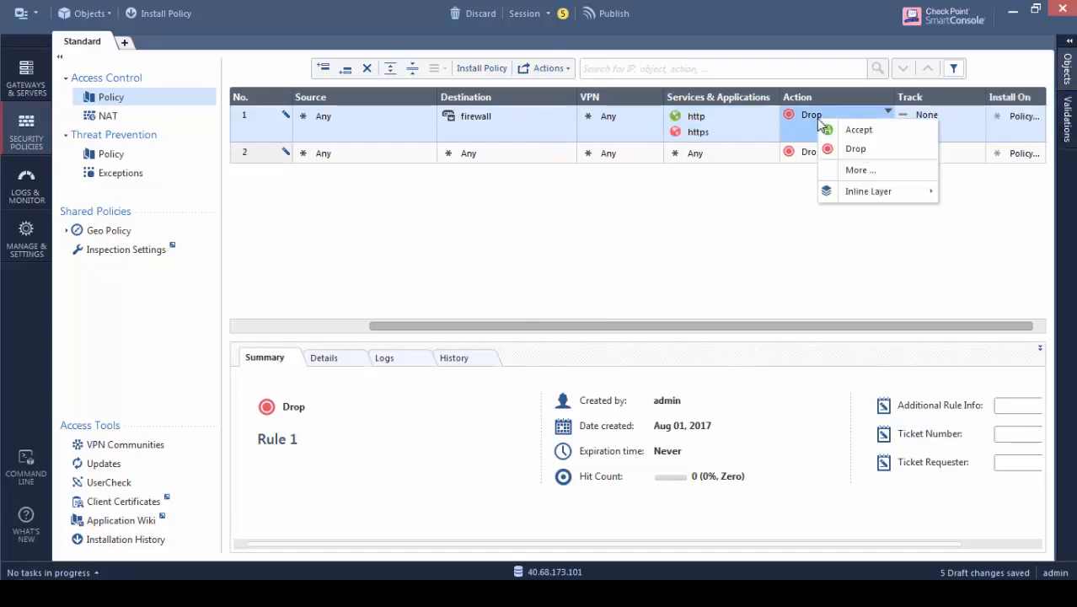
{"action": "left_click", "coordinate": [853, 128]}
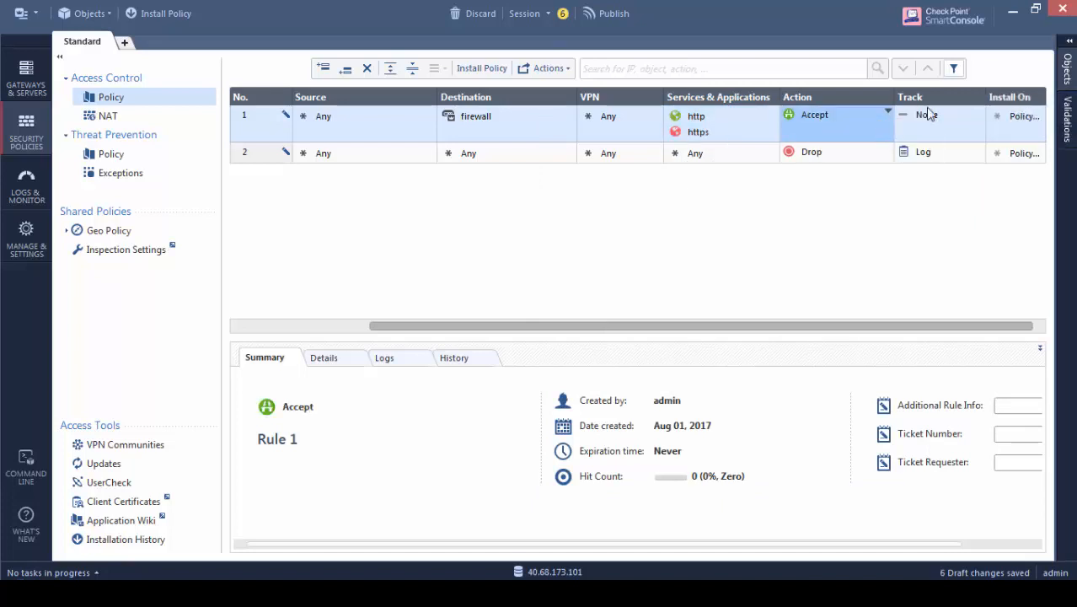
{"action": "left_click", "coordinate": [935, 130]}
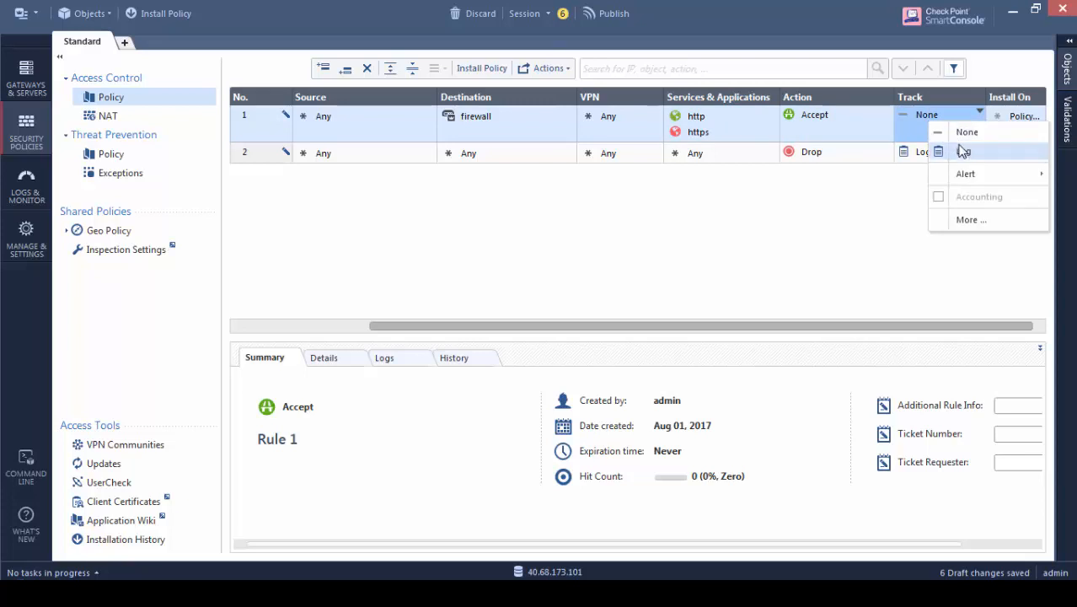
{"action": "left_click", "coordinate": [963, 151]}
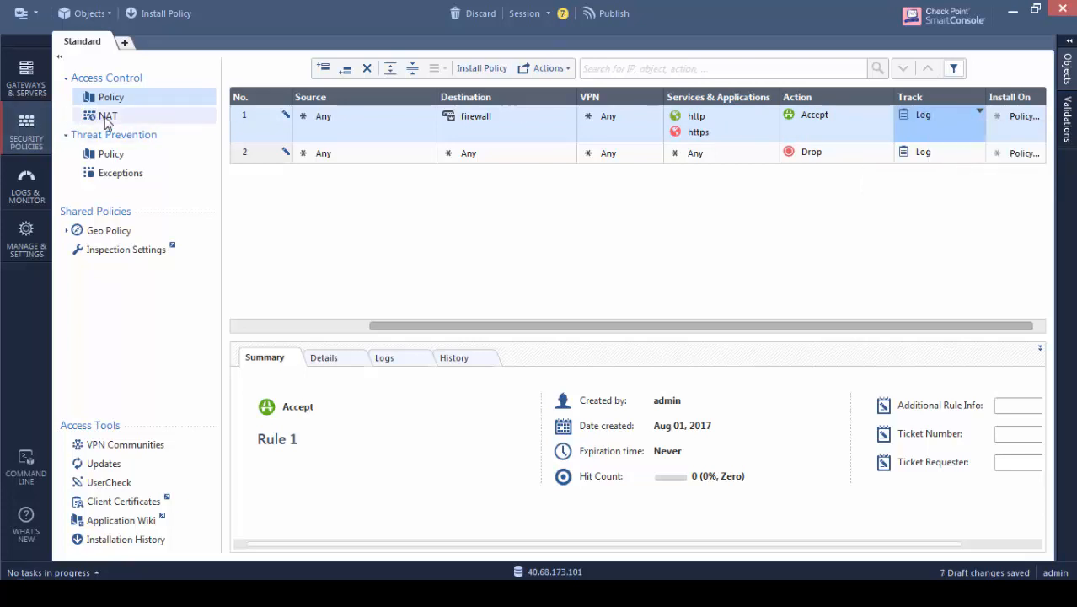
Add a new NAT rule at the top with original destination firewall
{"action": "left_click", "coordinate": [107, 118]}
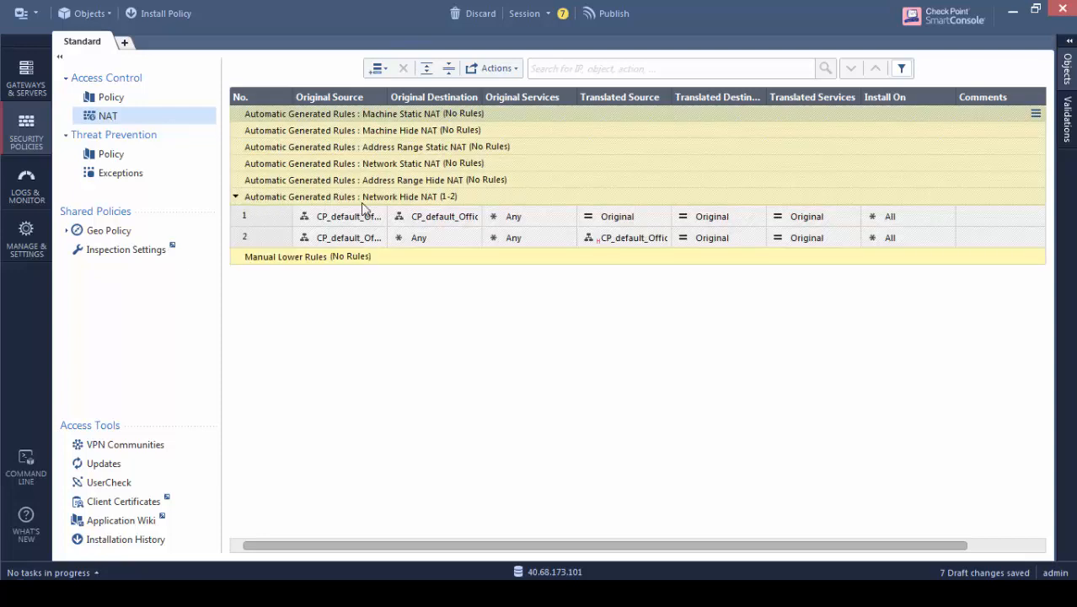
{"action": "left_click", "coordinate": [378, 69]}
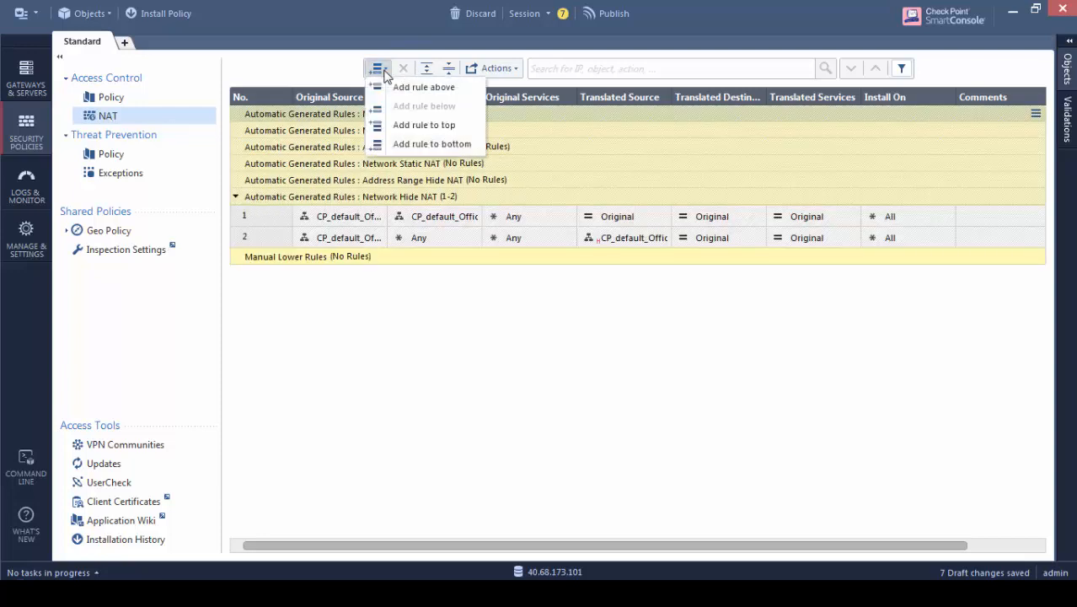
{"action": "left_click", "coordinate": [426, 88]}
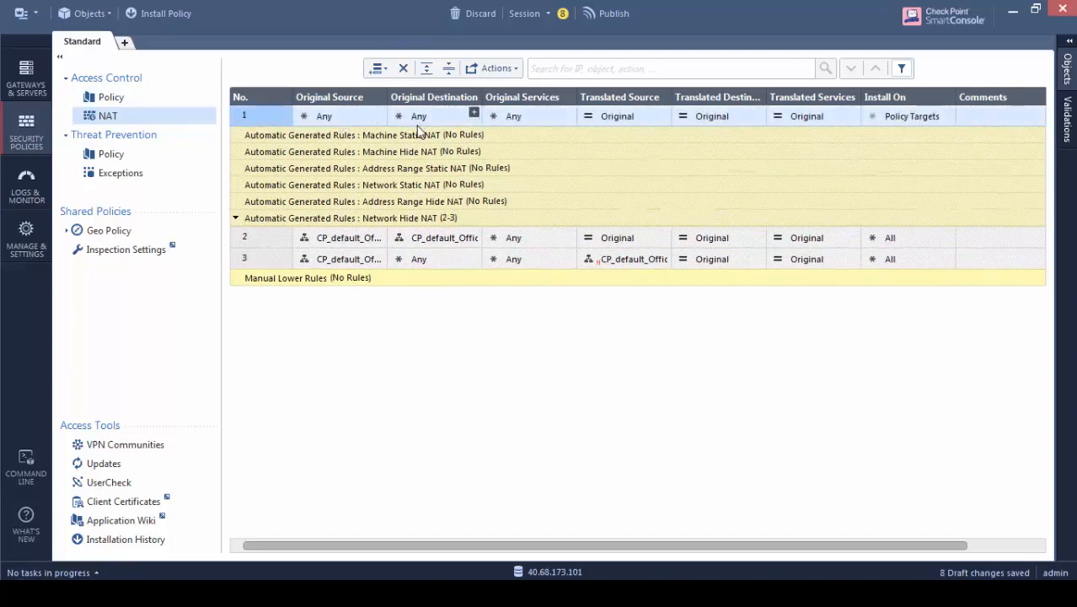
{"action": "left_click", "coordinate": [474, 112]}
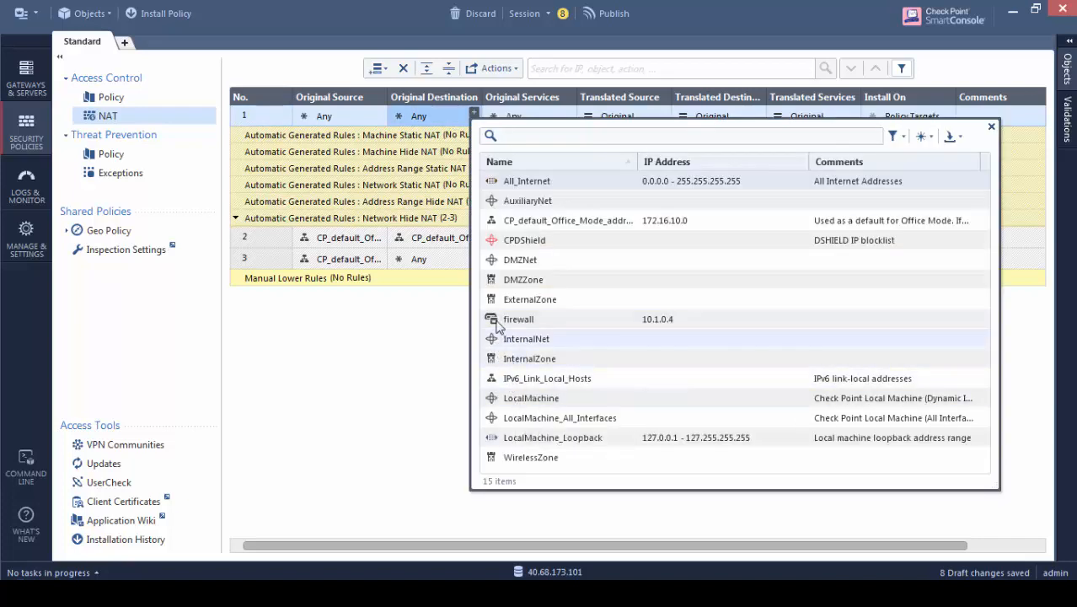
{"action": "left_click", "coordinate": [497, 320]}
Set the rule's original service to http and begin a new translated destination object
{"action": "left_click", "coordinate": [568, 112]}
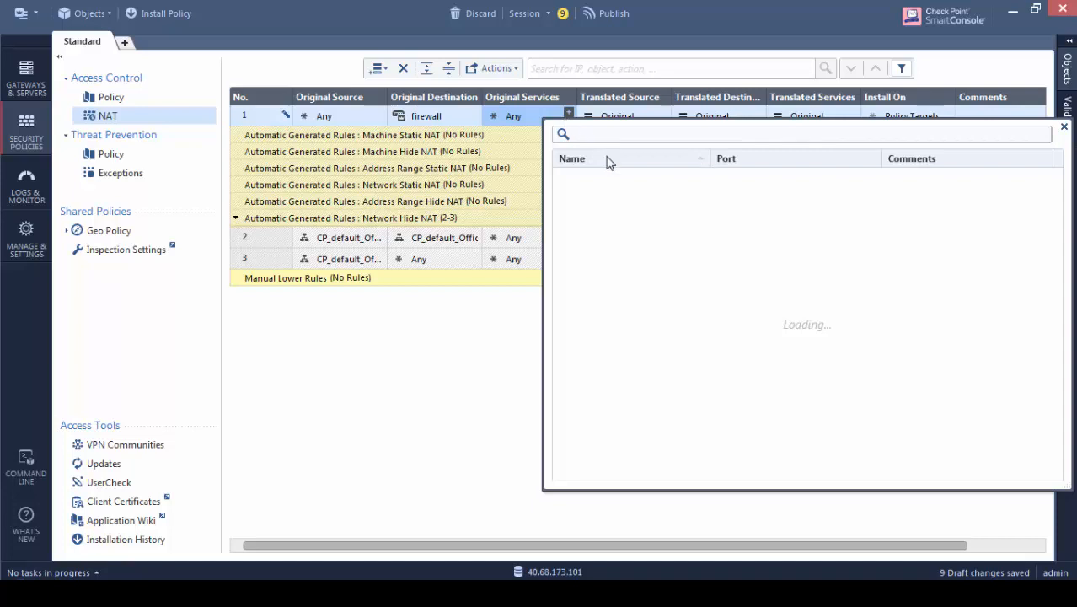
{"action": "type", "text": "http"}
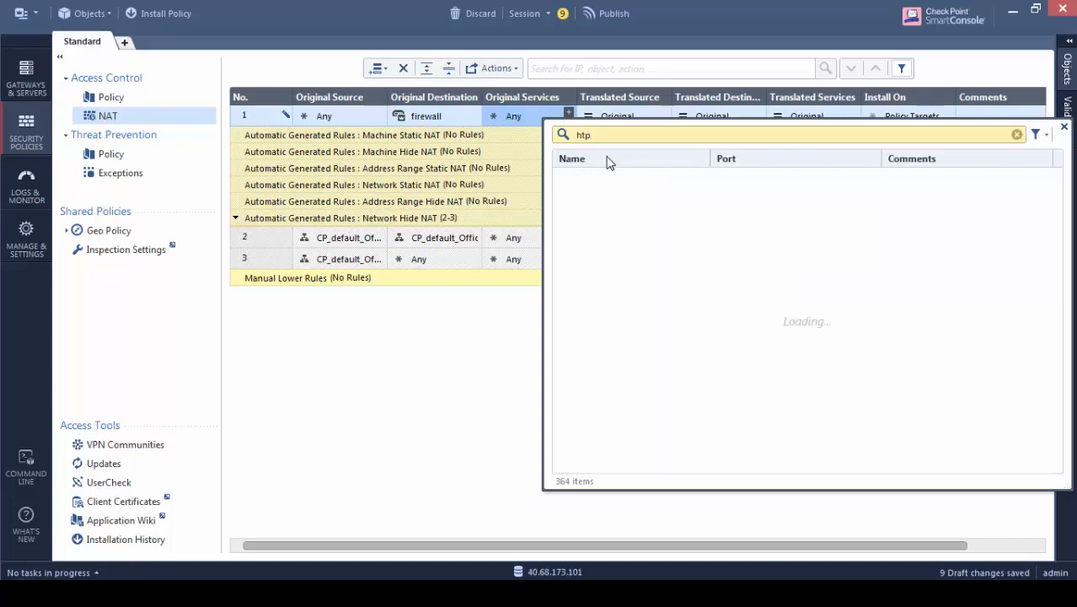
{"action": "key", "text": "BackSpace"}
{"action": "type", "text": "tp"}
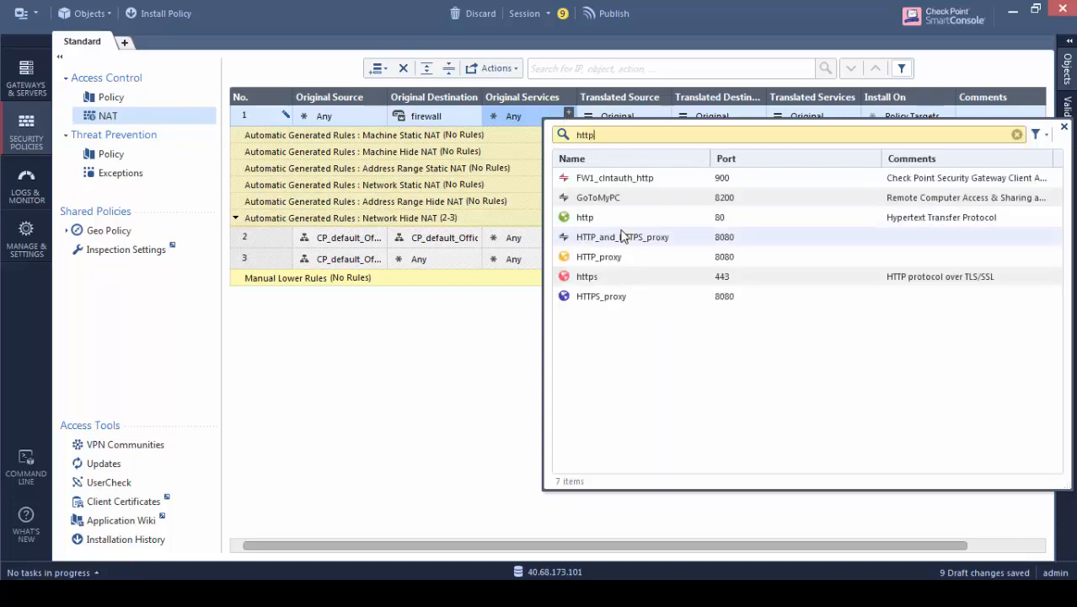
{"action": "left_click", "coordinate": [572, 219]}
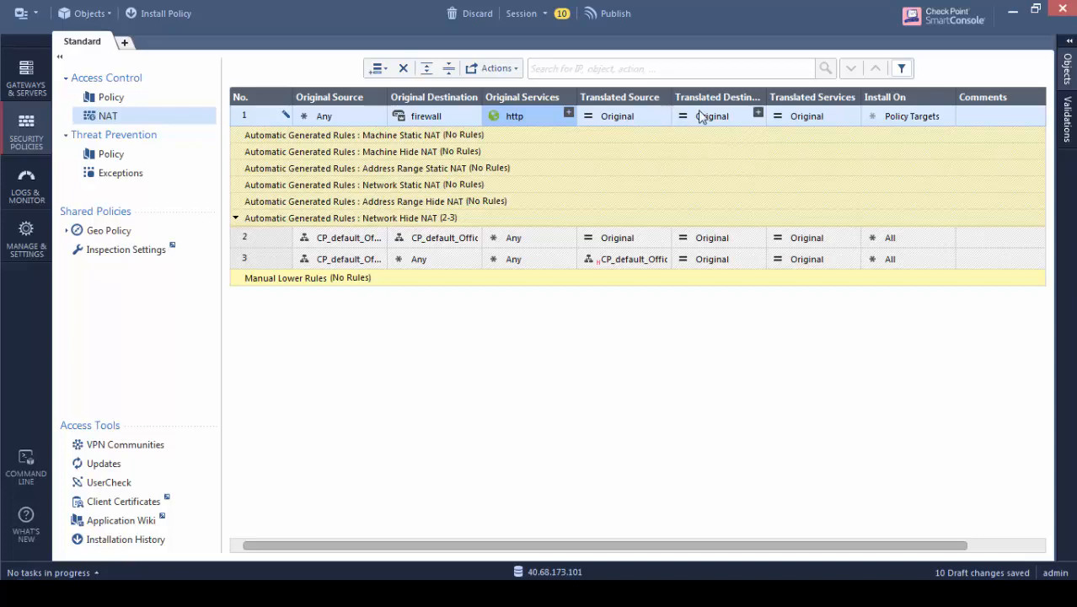
{"action": "left_click", "coordinate": [757, 114]}
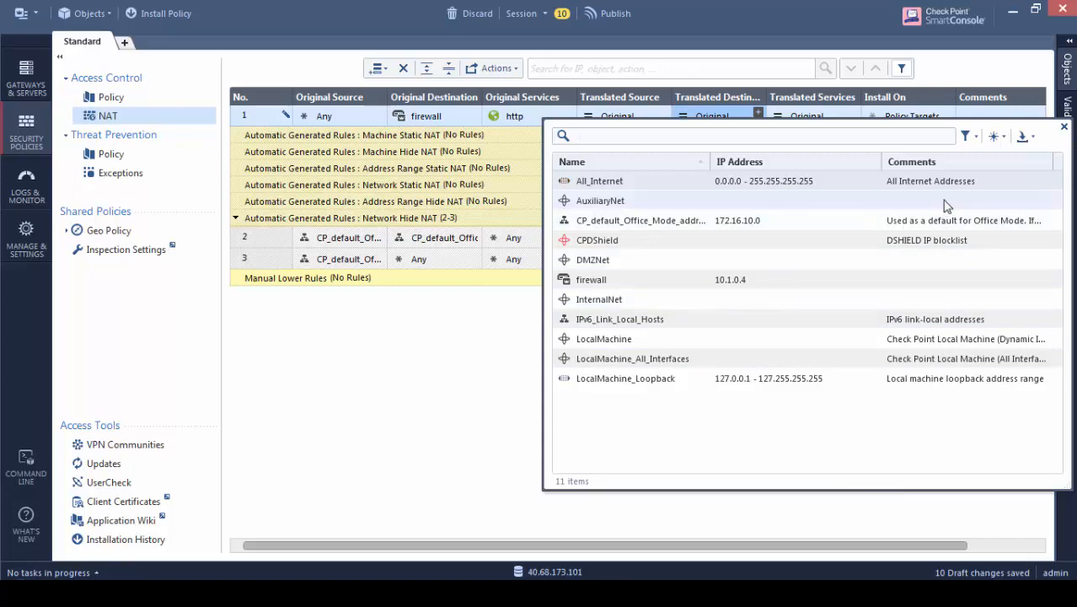
{"action": "left_click", "coordinate": [996, 137]}
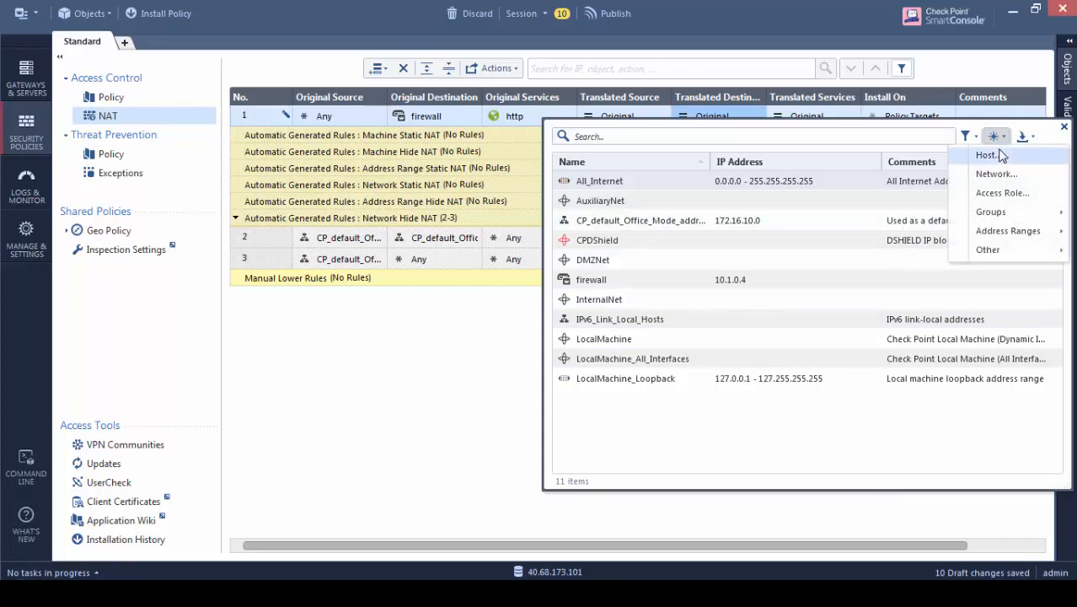
Create host object Webserver with IPv4 10.1.2.4 as rule 1's translated destination
{"action": "left_click", "coordinate": [999, 155]}
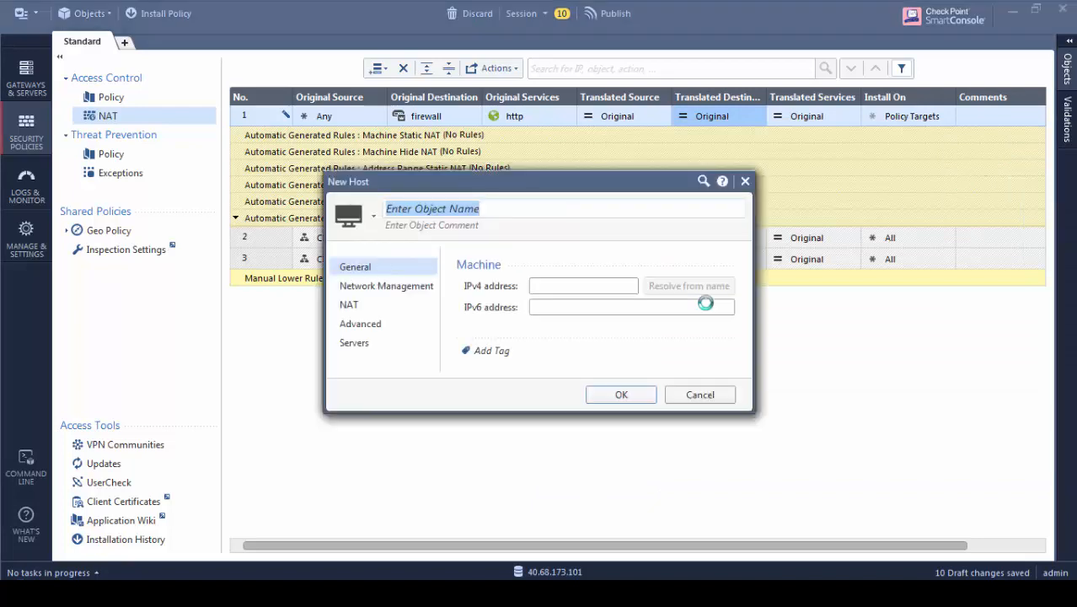
{"action": "type", "text": "Webserver"}
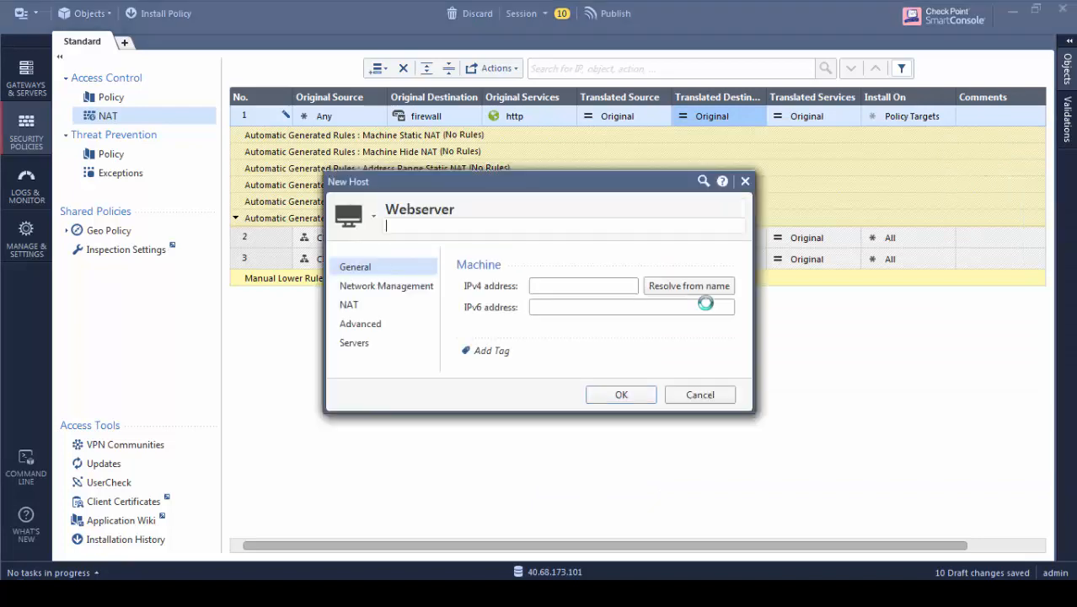
{"action": "key", "text": "Tab"}
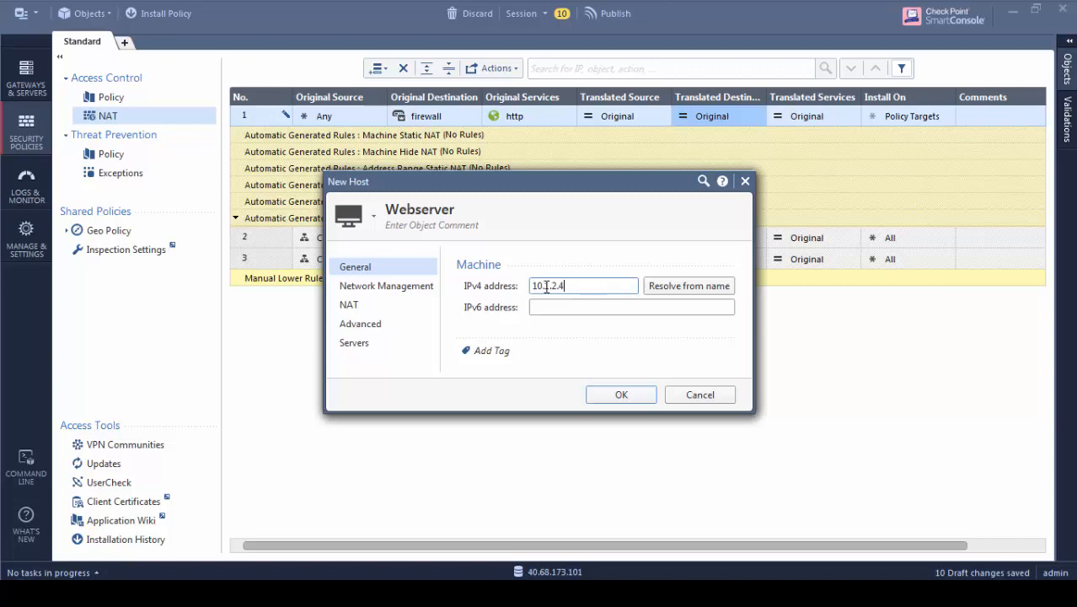
{"action": "left_click", "coordinate": [595, 399]}
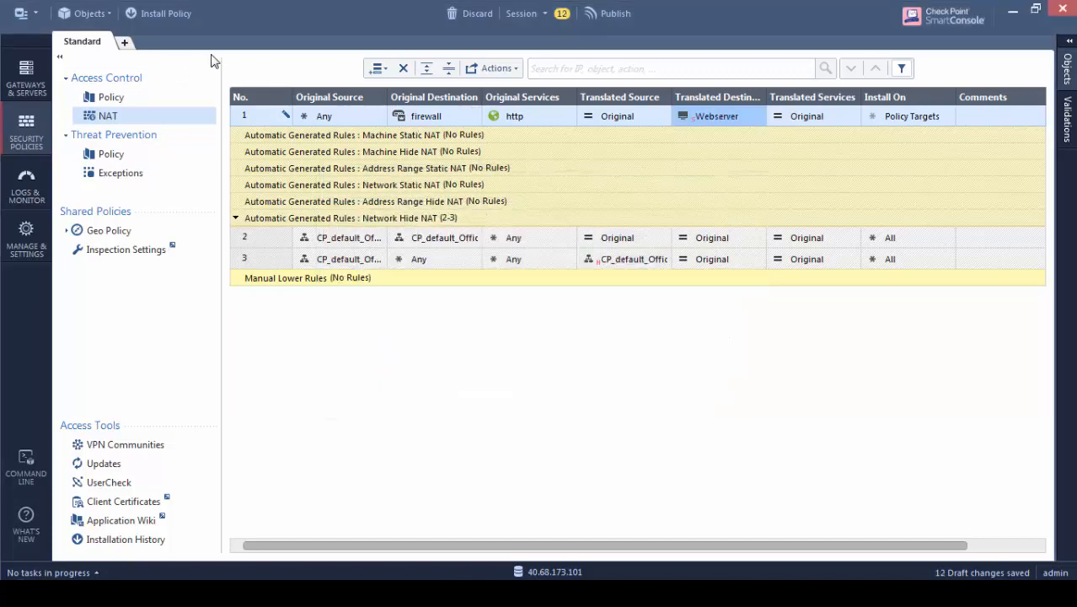
Publish the drafts and install the Standard policy on firewall, verifying success in Recent Tasks
{"action": "left_click", "coordinate": [123, 98]}
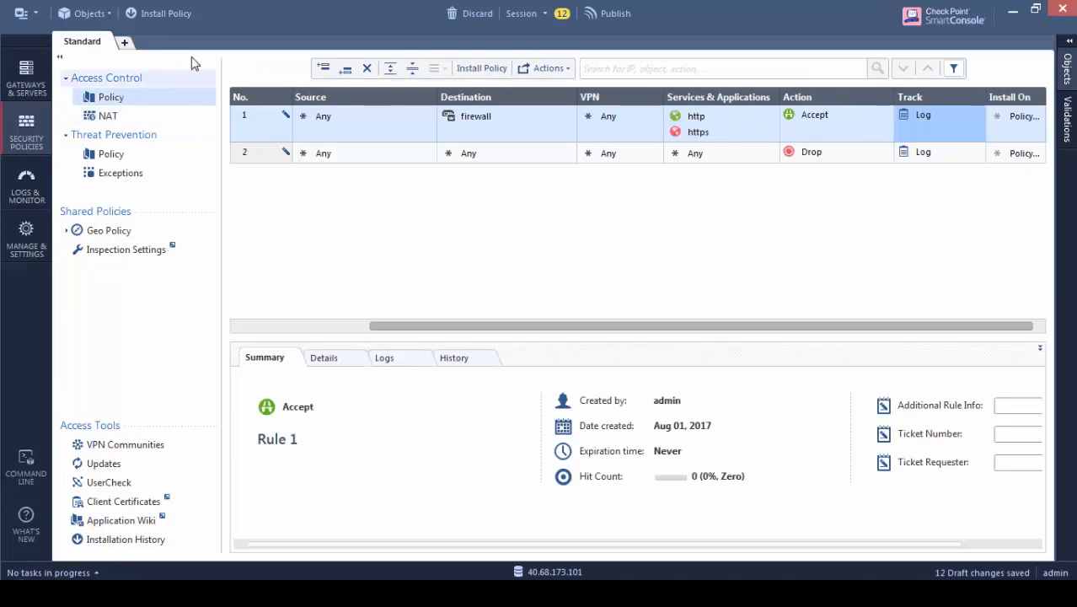
{"action": "left_click", "coordinate": [170, 18]}
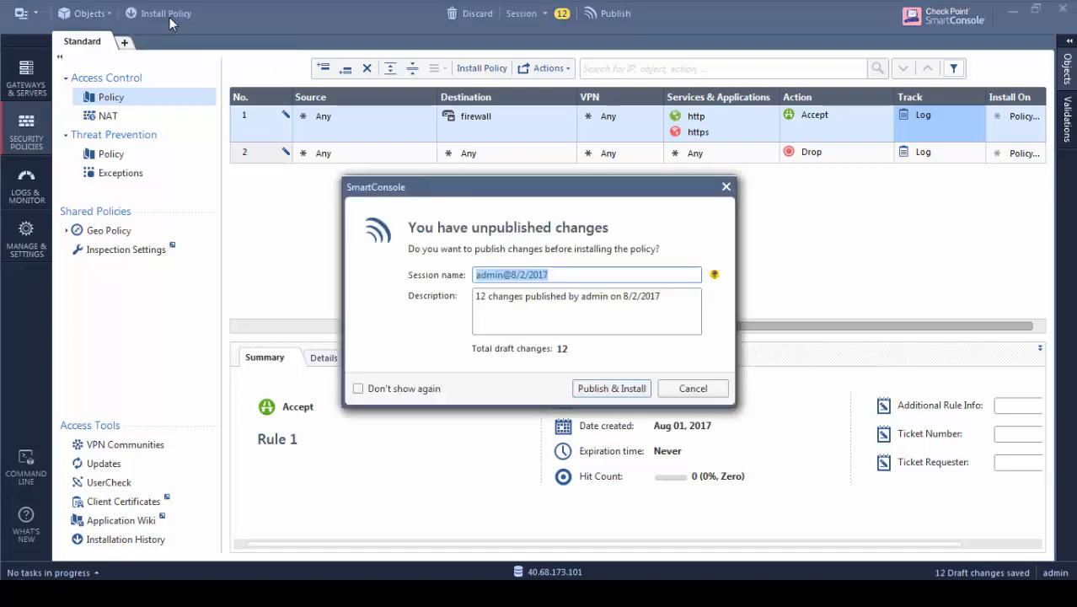
{"action": "left_click", "coordinate": [606, 394]}
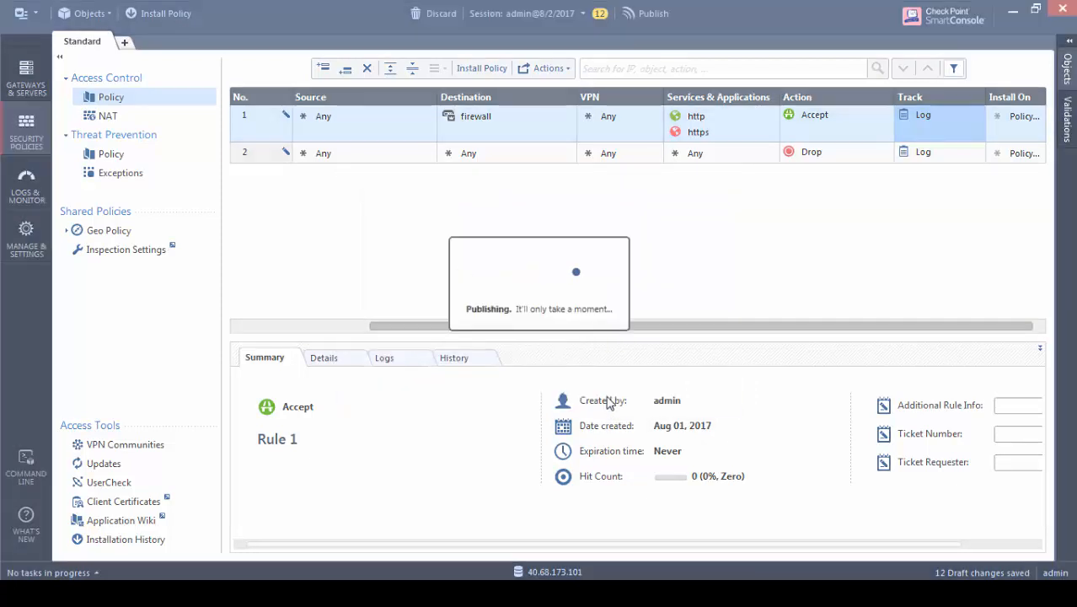
{"action": "left_click", "coordinate": [797, 515]}
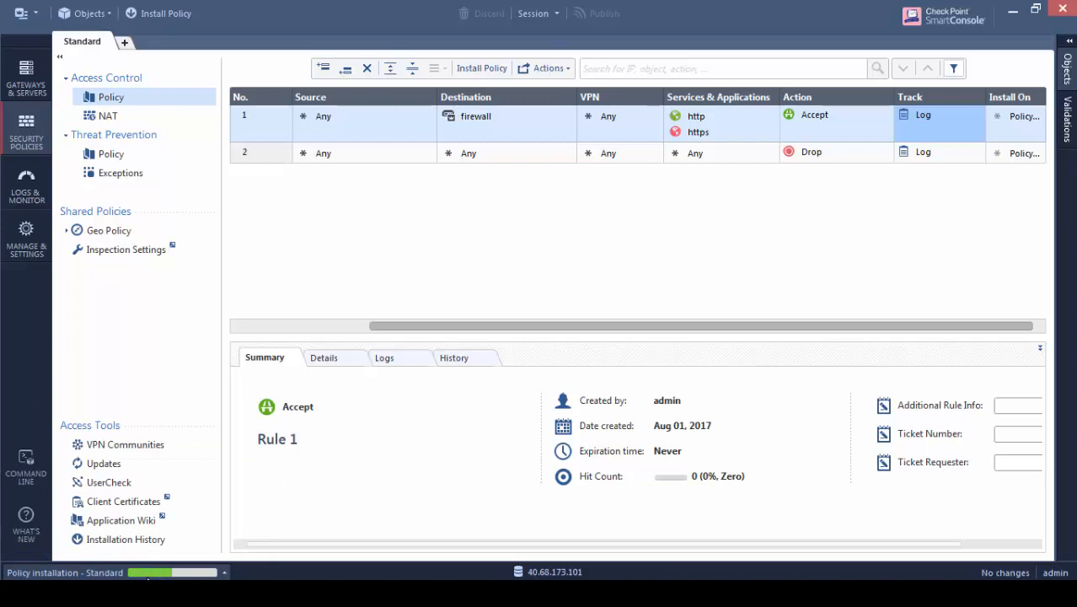
{"action": "left_click", "coordinate": [223, 572]}
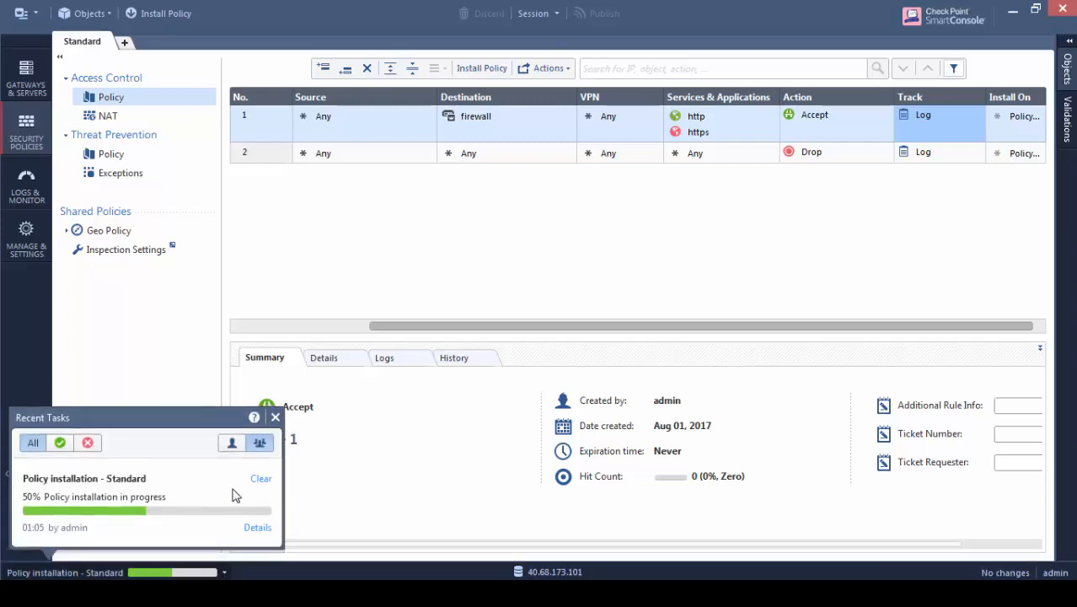
{"action": "left_click", "coordinate": [274, 416]}
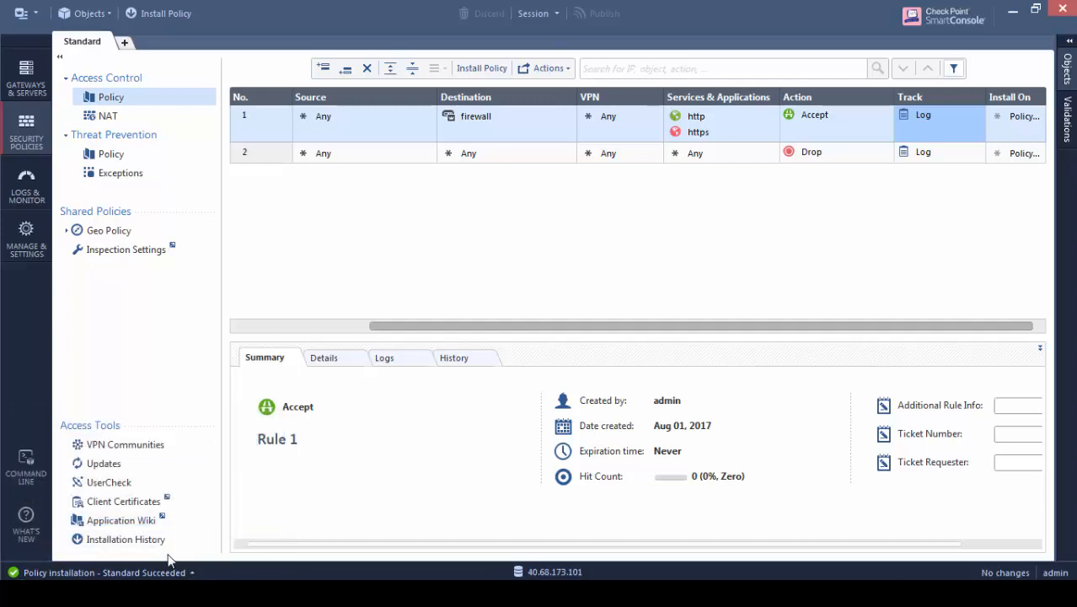
{"action": "mouse_move", "coordinate": [181, 593]}
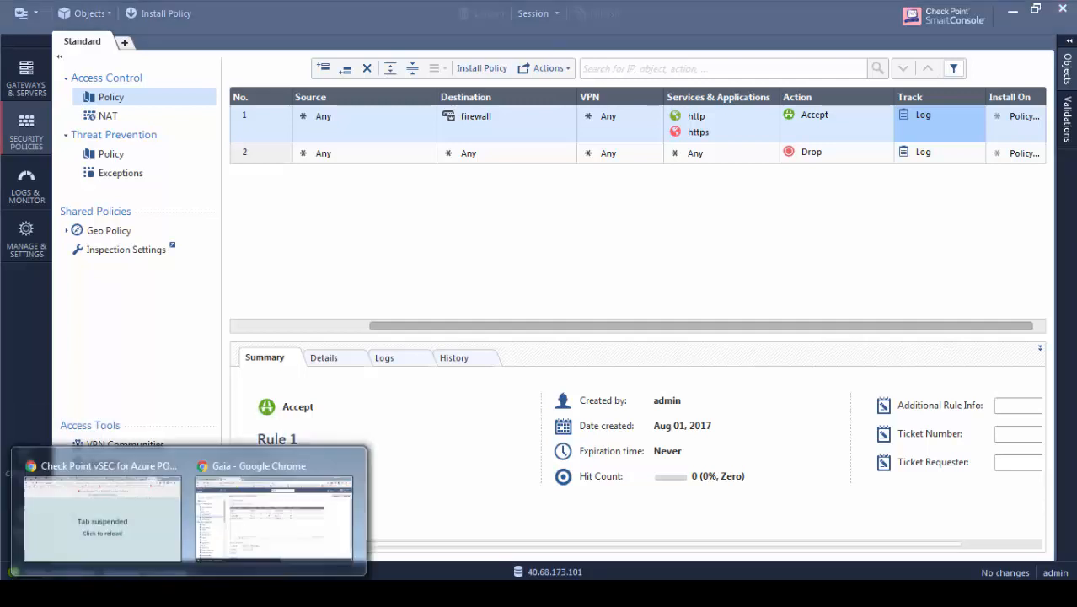
{"action": "left_click", "coordinate": [250, 528]}
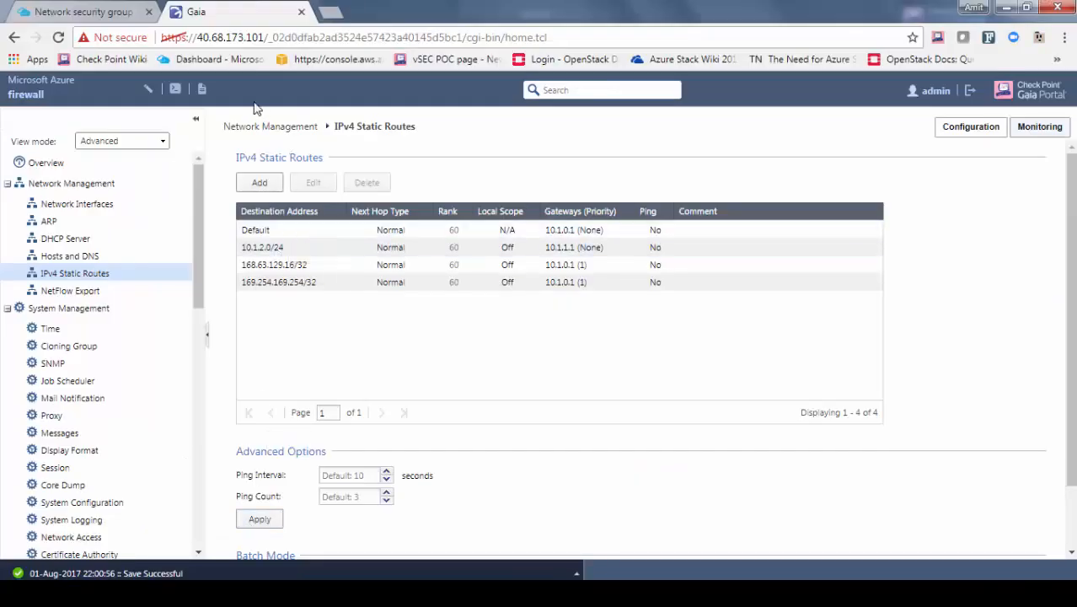
{"action": "left_click", "coordinate": [329, 13]}
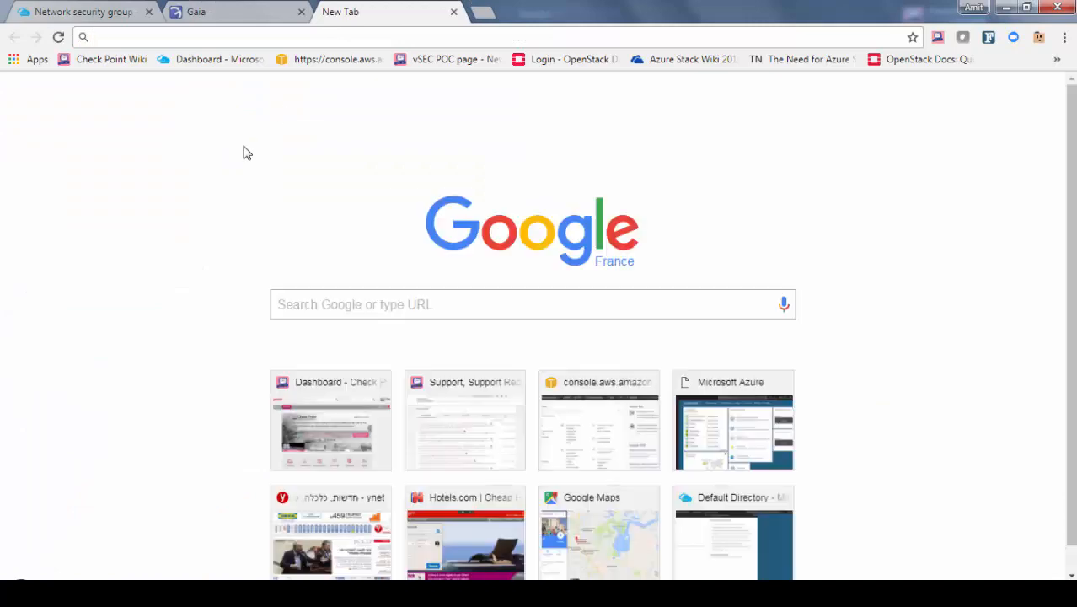
{"action": "type", "text": "http"}
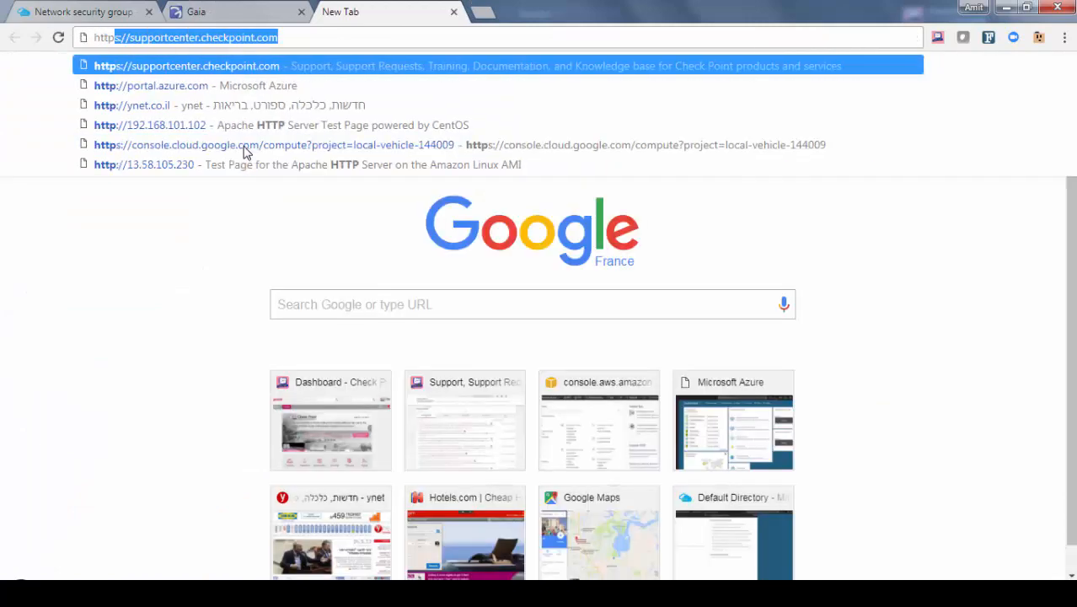
{"action": "type", "text": "://40.68.173.101"}
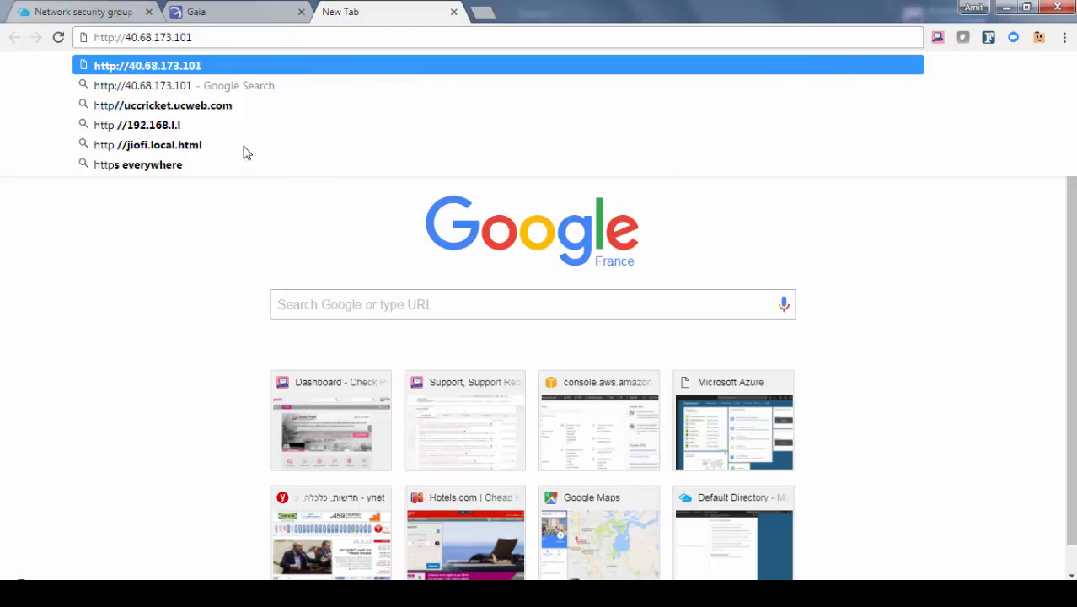
{"action": "key", "text": "Return"}
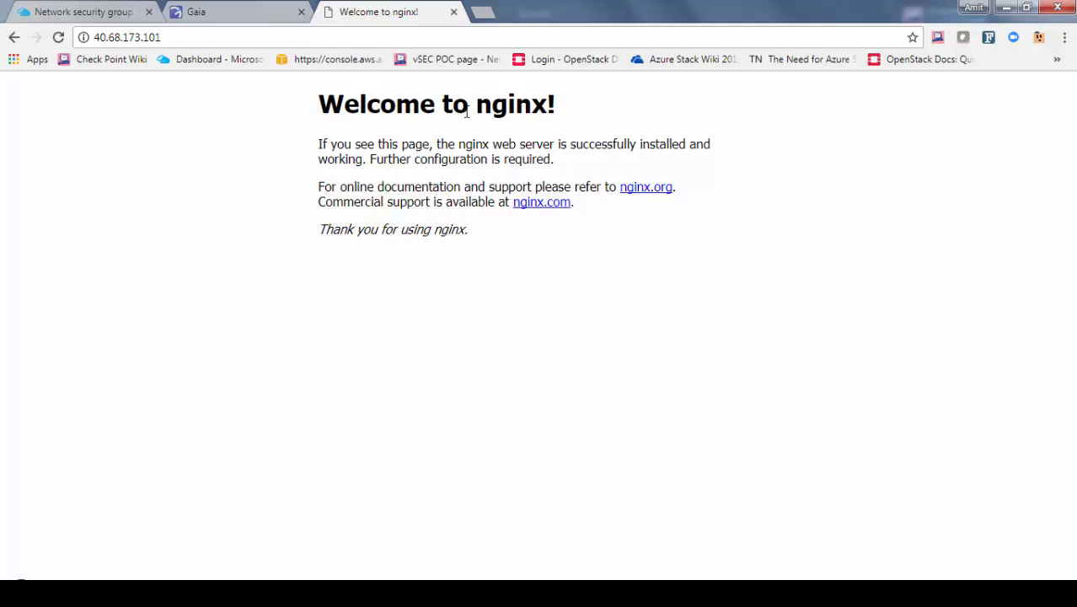
{"action": "left_click_drag", "start_coordinate": [476, 103], "coordinate": [557, 105]}
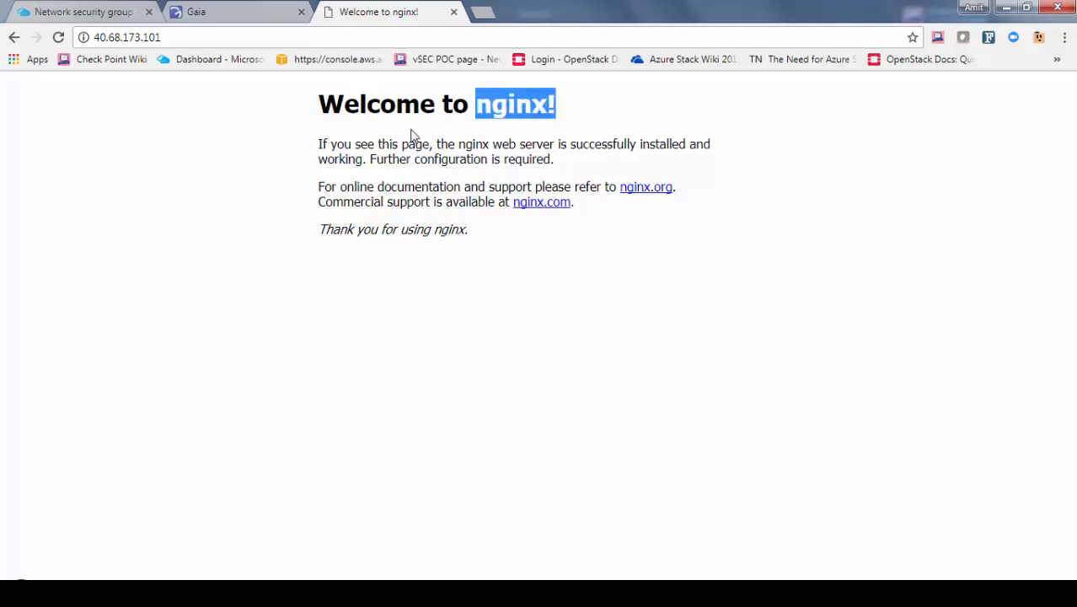
Search SmartConsole logs for http to list accepted TCP/80 traffic to firewall 10.0.0.4
{"action": "left_click", "coordinate": [359, 581]}
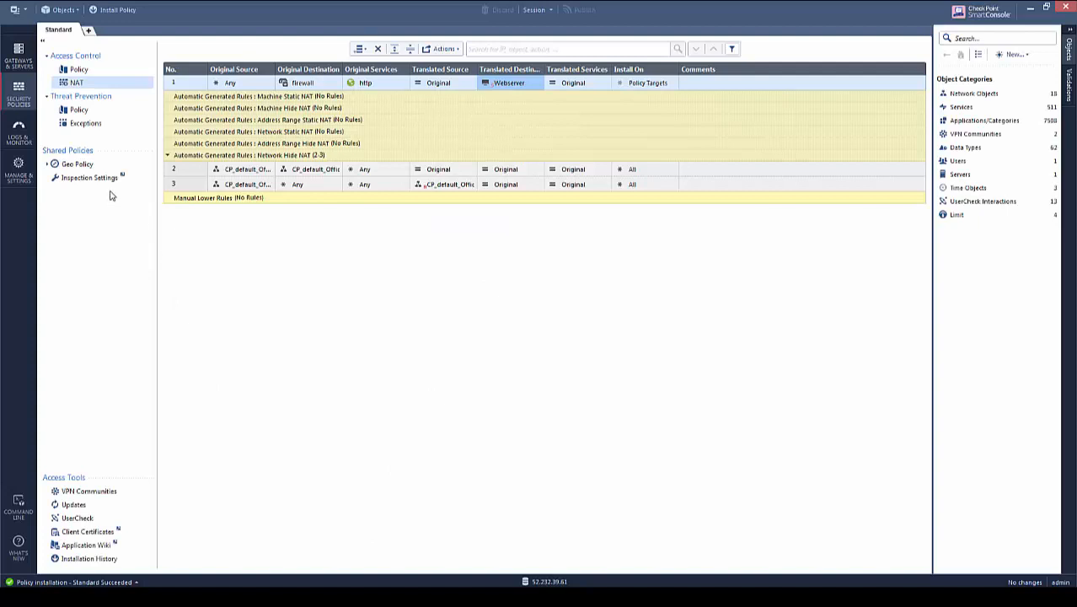
{"action": "left_click", "coordinate": [15, 133]}
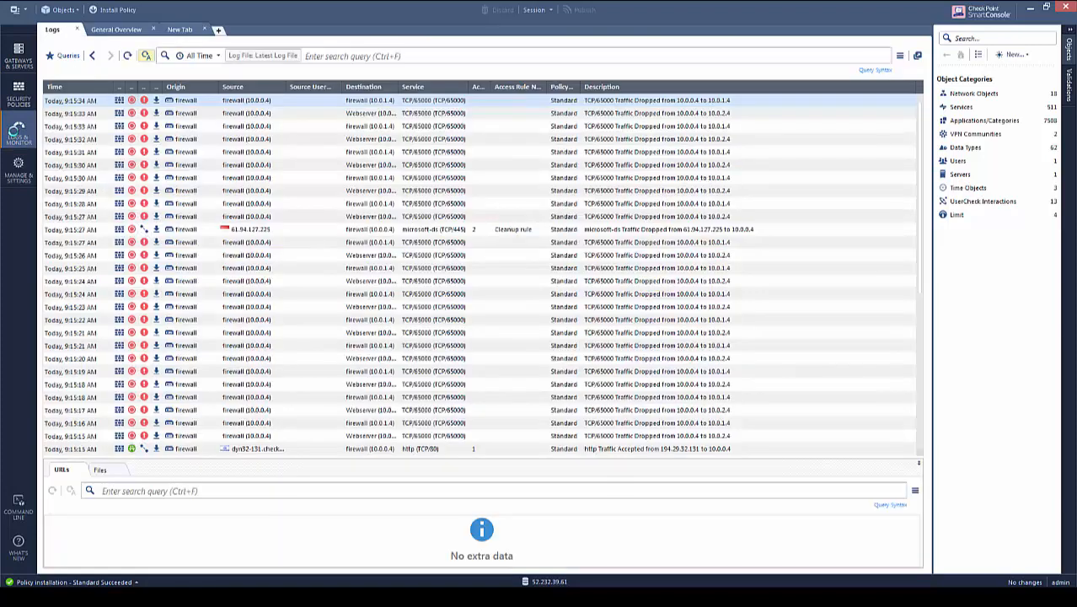
{"action": "left_click", "coordinate": [384, 59]}
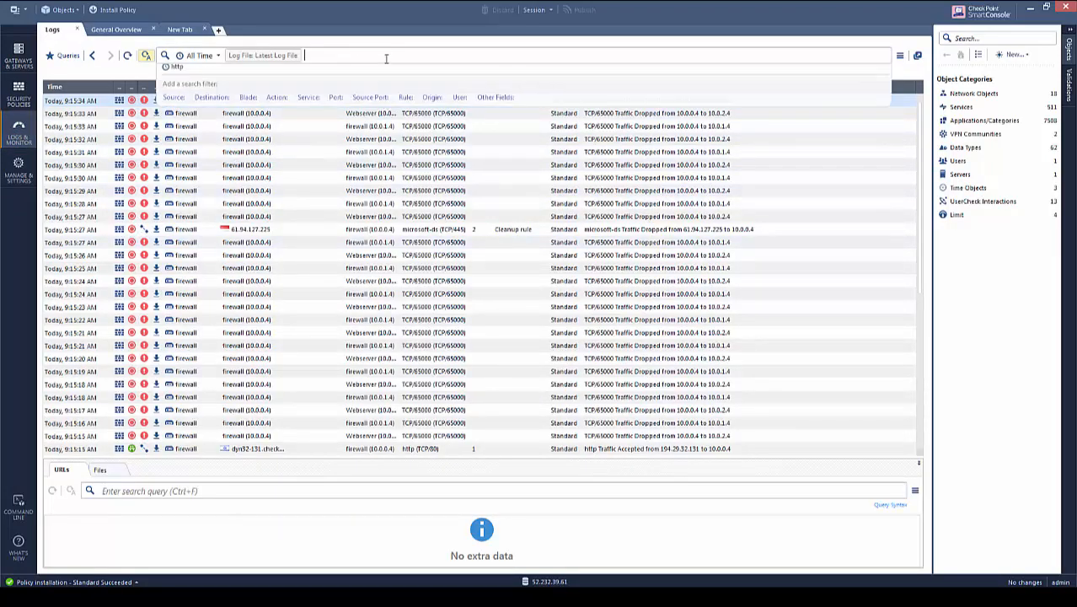
{"action": "type", "text": "http"}
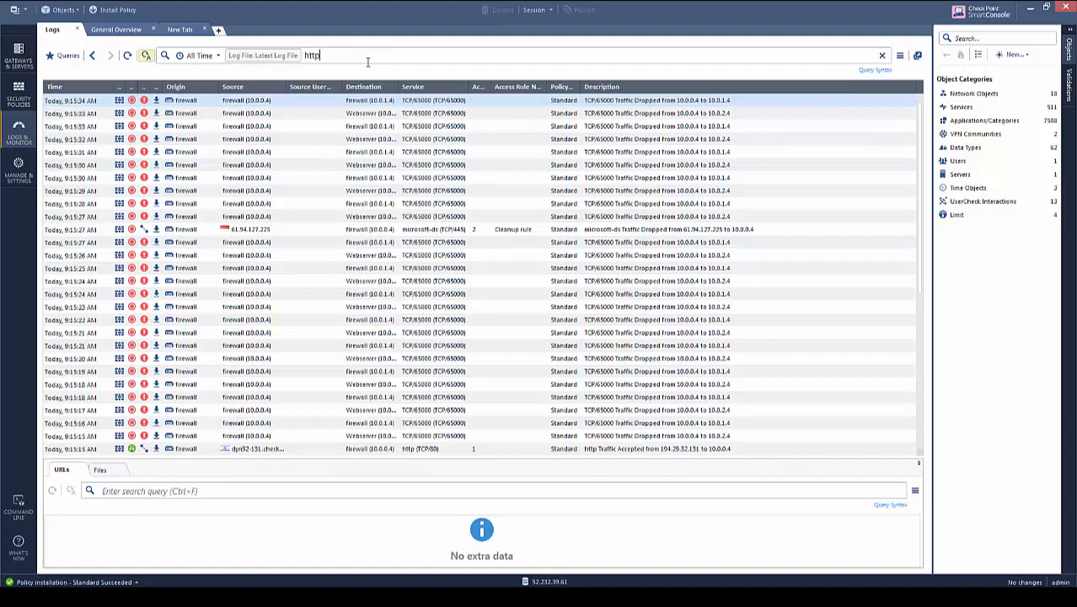
{"action": "key", "text": "Return"}
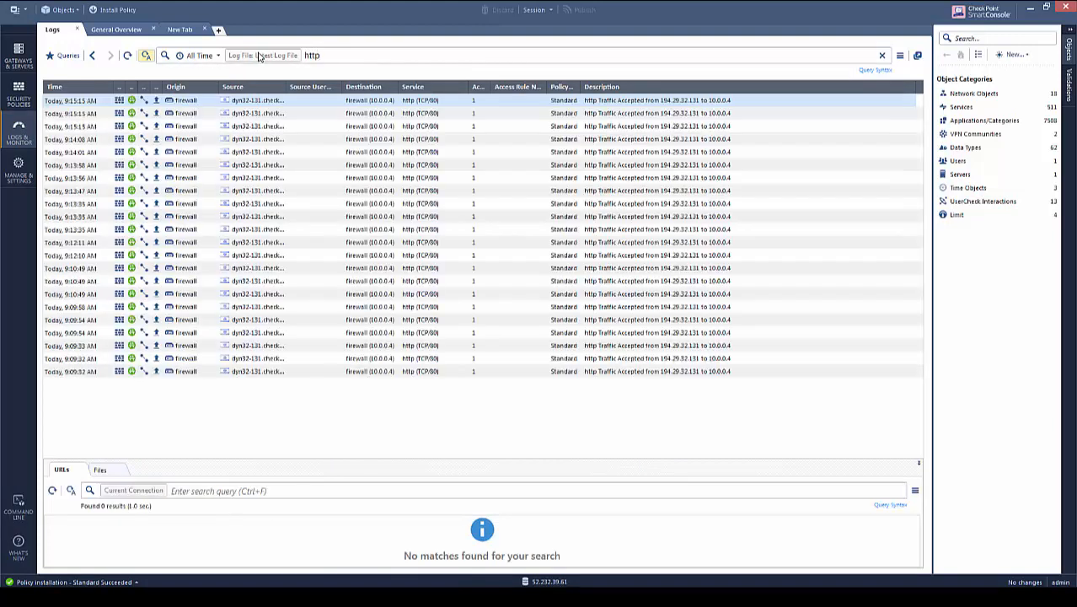
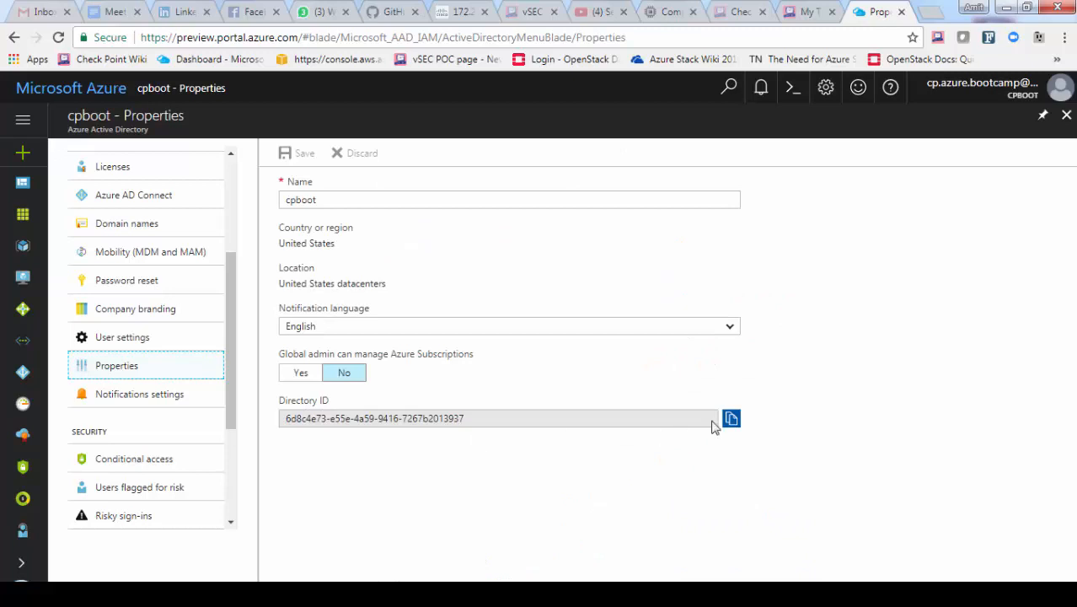
Paste the copied cpboot Directory ID into Notepad under 'Directory ID', then go to App registrations
{"action": "left_click", "coordinate": [731, 419]}
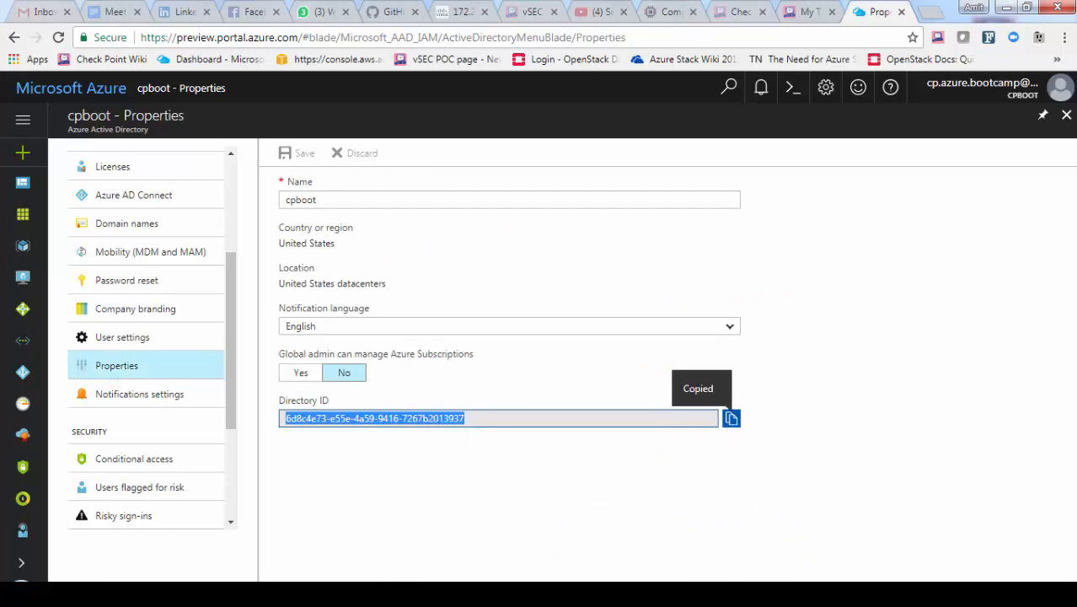
{"action": "left_click", "coordinate": [358, 594]}
{"action": "type", "text": "D"}
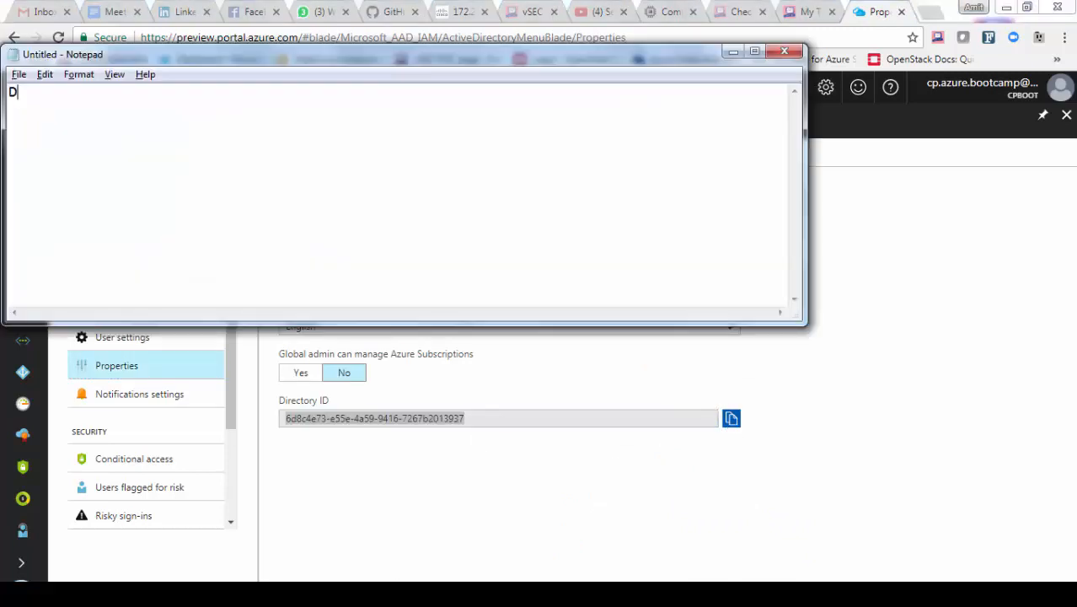
{"action": "type", "text": "irectory ID"}
{"action": "key", "text": "ctrl+v"}
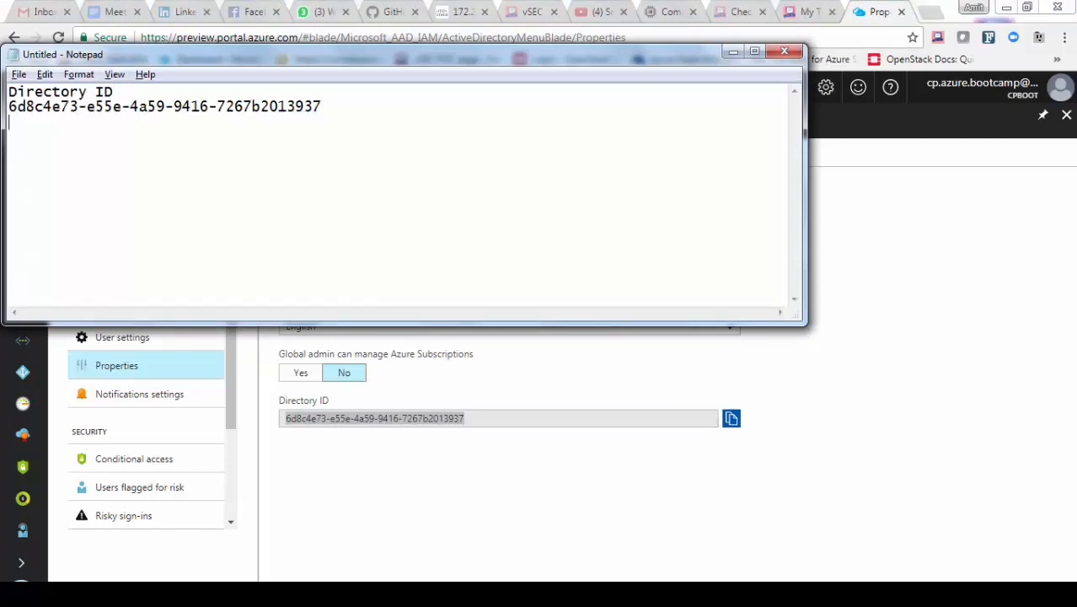
{"action": "key", "text": "alt+Tab"}
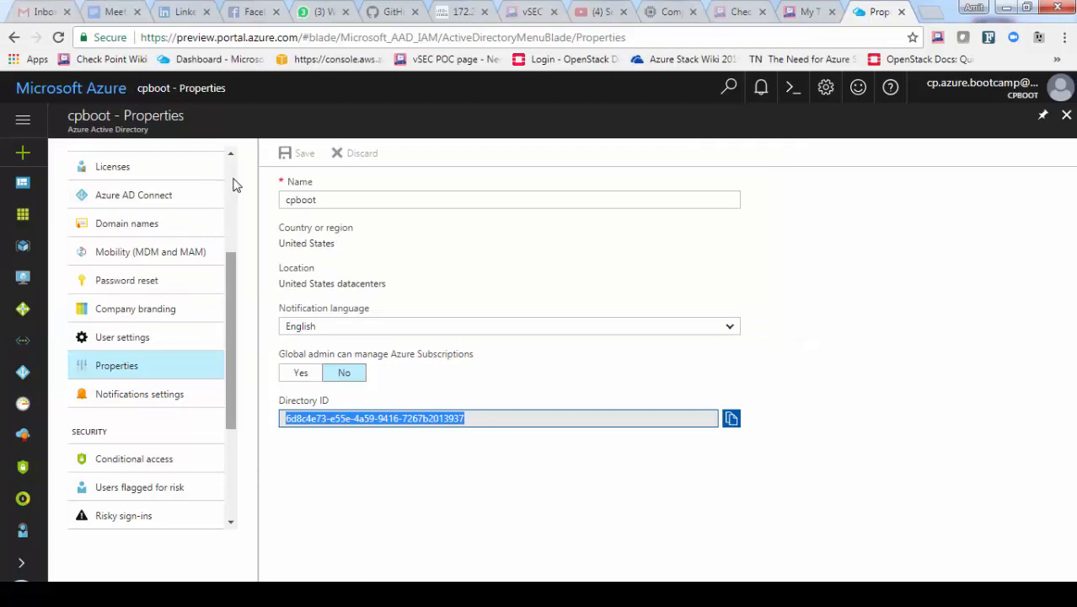
{"action": "scroll", "coordinate": [236, 185], "scroll_direction": "up", "scroll_amount": 3}
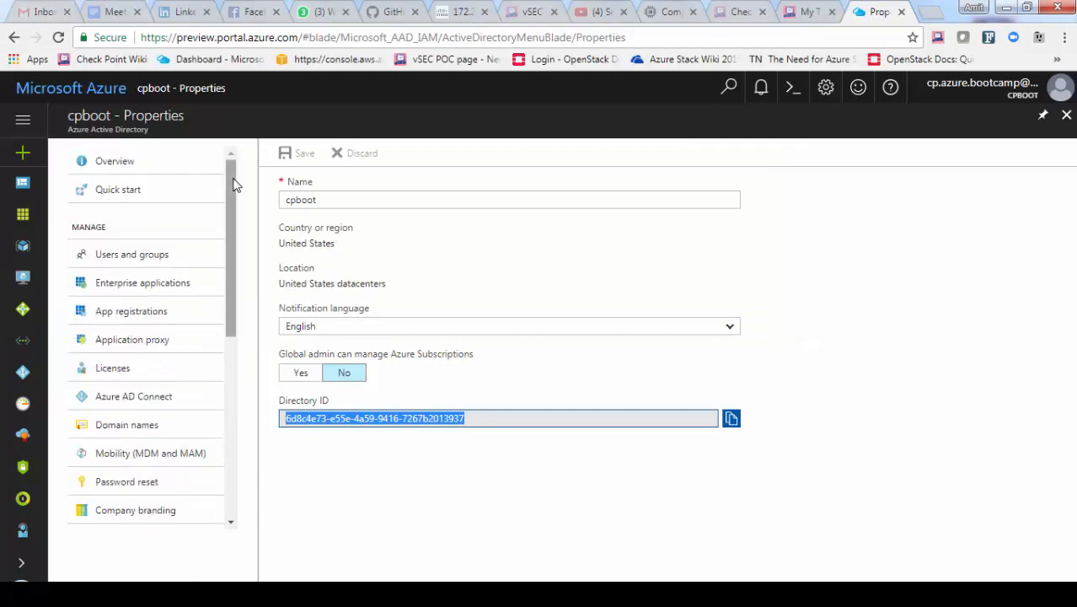
{"action": "left_click", "coordinate": [126, 318]}
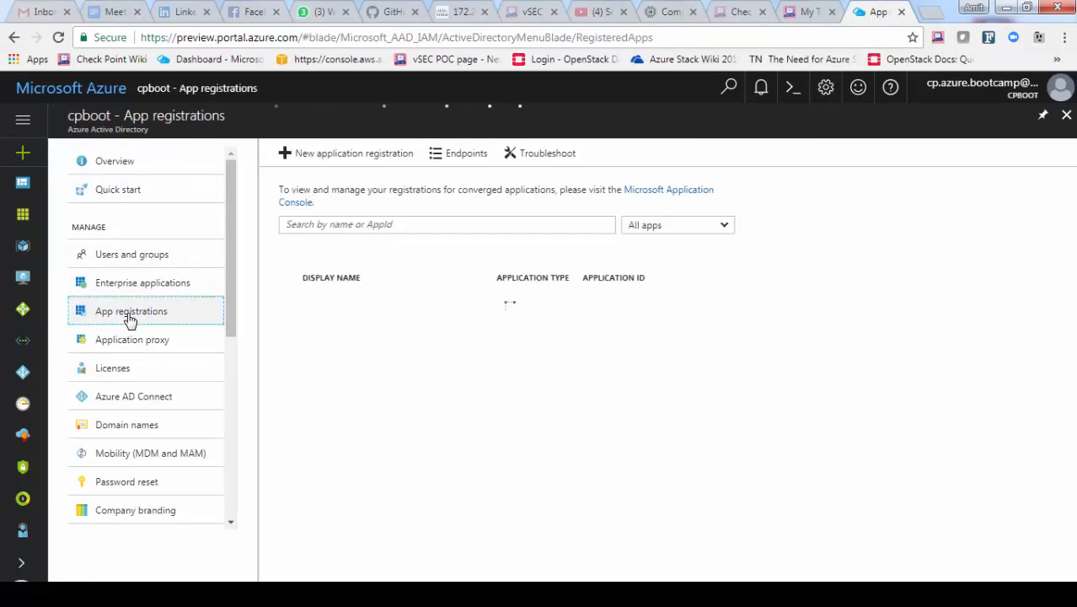
{"action": "left_click", "coordinate": [341, 164]}
{"action": "left_click", "coordinate": [194, 178]}
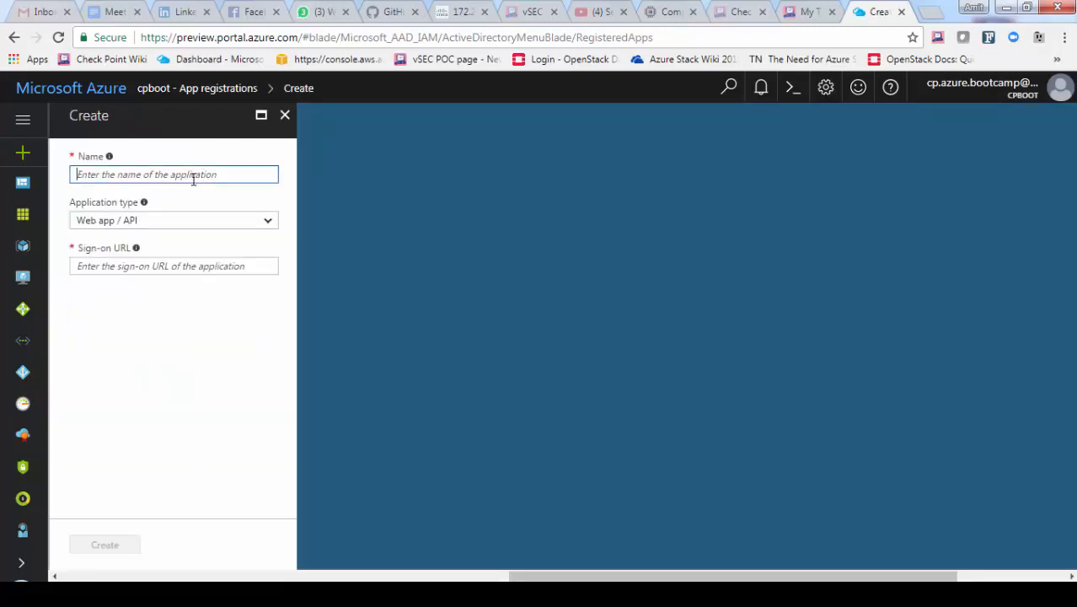
{"action": "type", "text": "CheckPoinmt"}
{"action": "key", "text": "BackSpace"}
{"action": "key", "text": "BackSpace"}
{"action": "type", "text": "t"}
{"action": "key", "text": "Tab"}
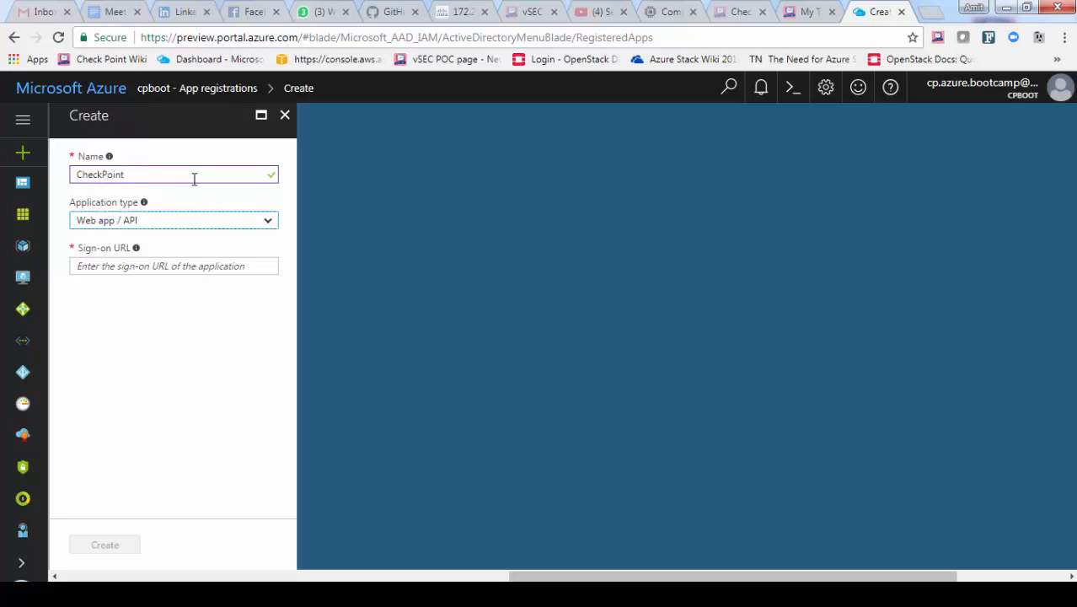
{"action": "key", "text": "Tab"}
{"action": "type", "text": "https://"}
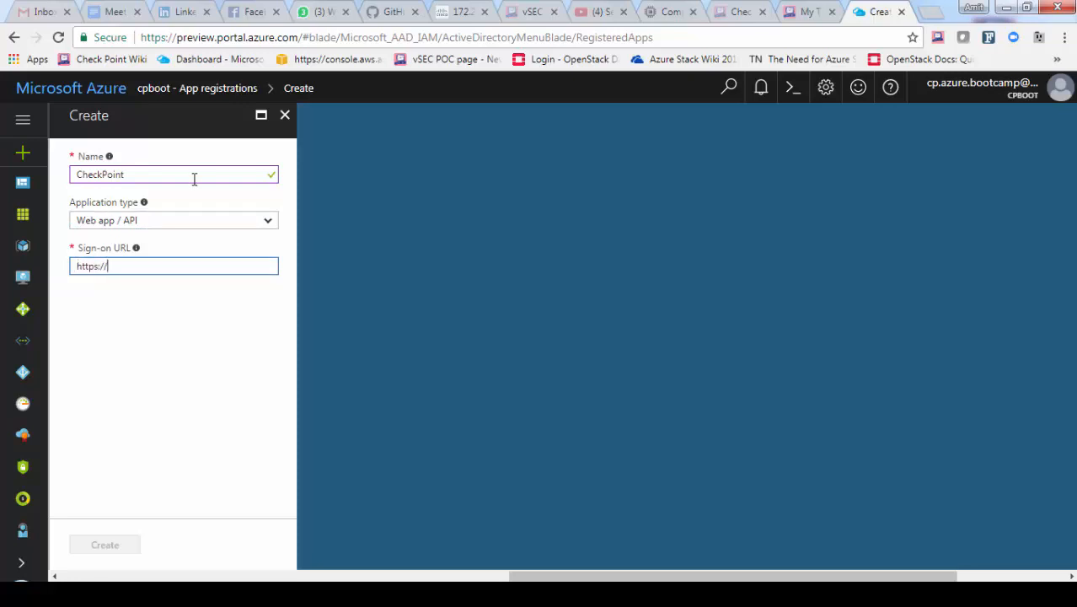
{"action": "type", "text": "localhost/vsec-controller"}
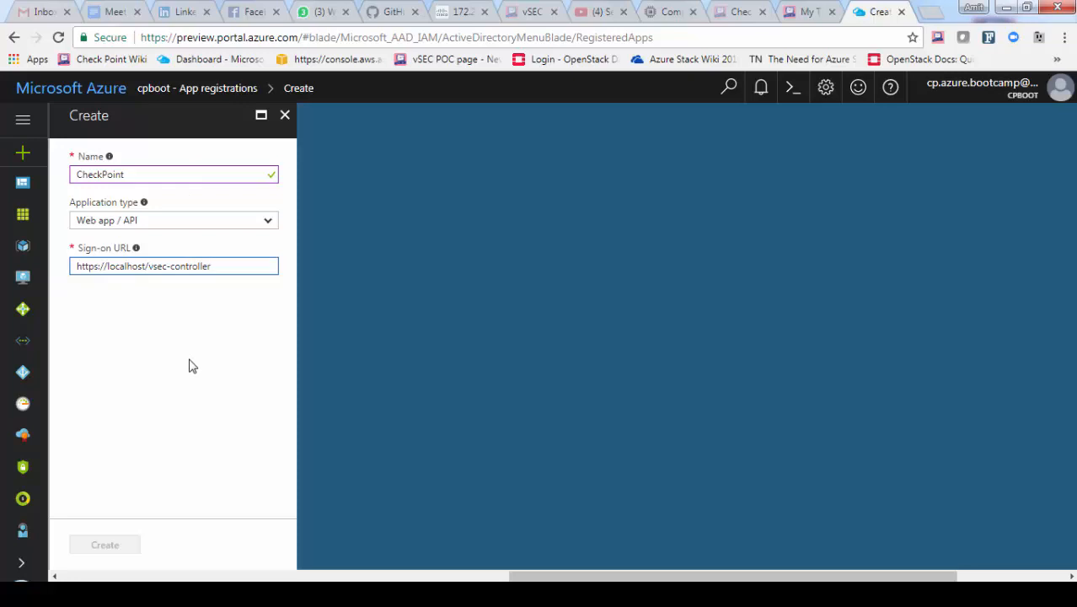
{"action": "left_click", "coordinate": [101, 549]}
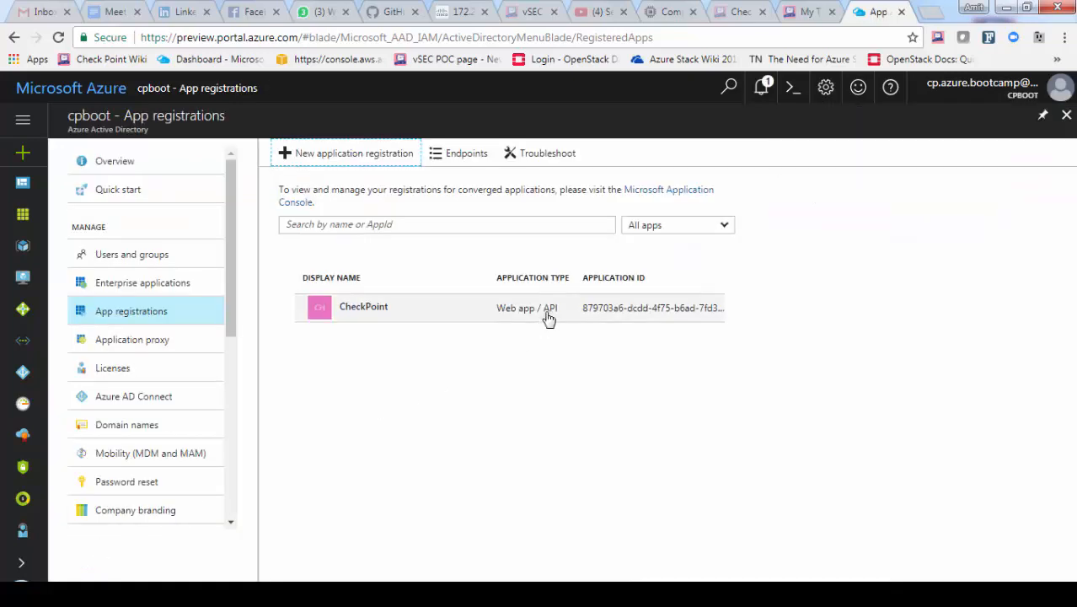
Open the CheckPoint app and copy its Application ID into the note under 'Application ID'
{"action": "left_click", "coordinate": [366, 318]}
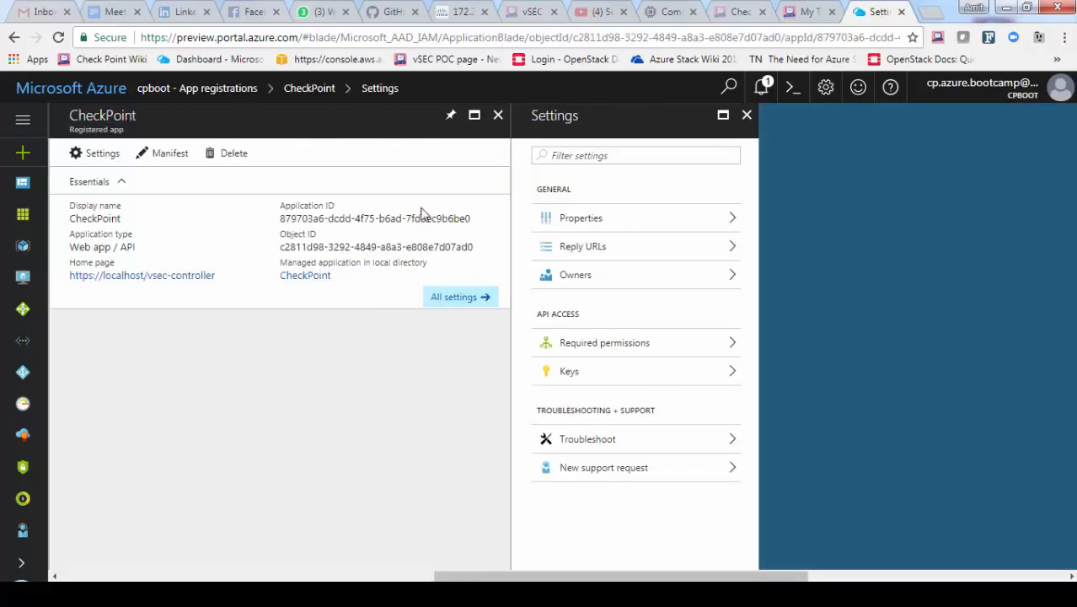
{"action": "left_click", "coordinate": [474, 221]}
{"action": "left_click", "coordinate": [327, 594]}
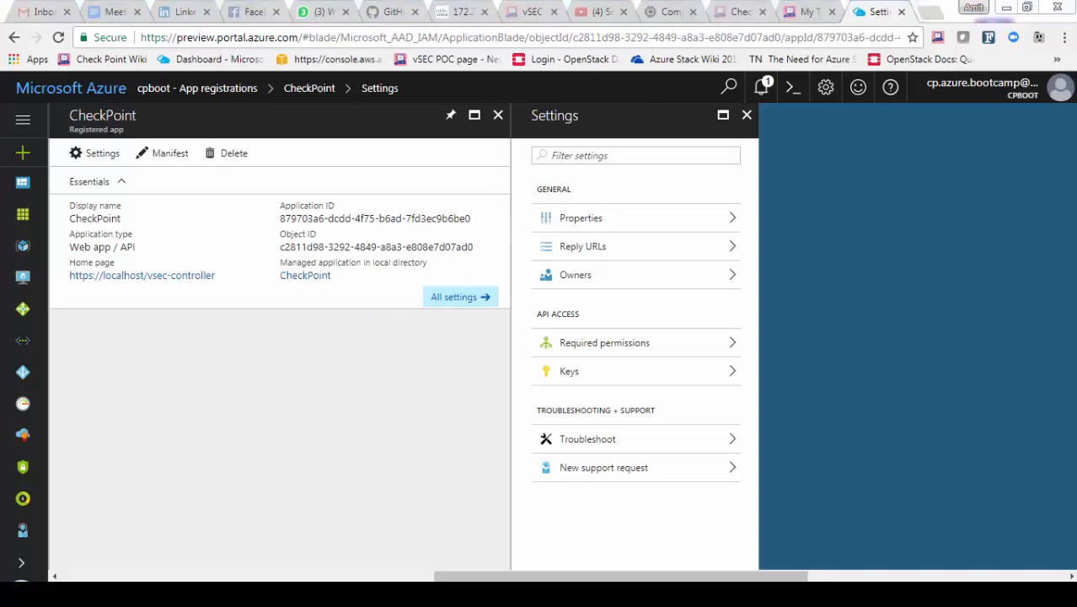
{"action": "type", "text": "Applic"}
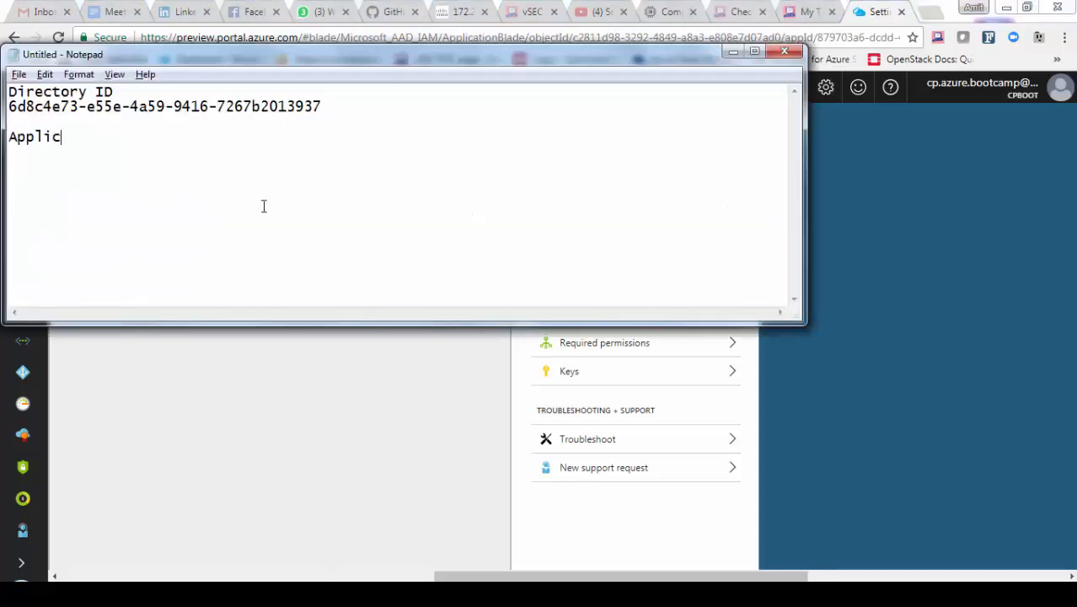
{"action": "type", "text": "ation ID"}
{"action": "left_click", "coordinate": [232, 381]}
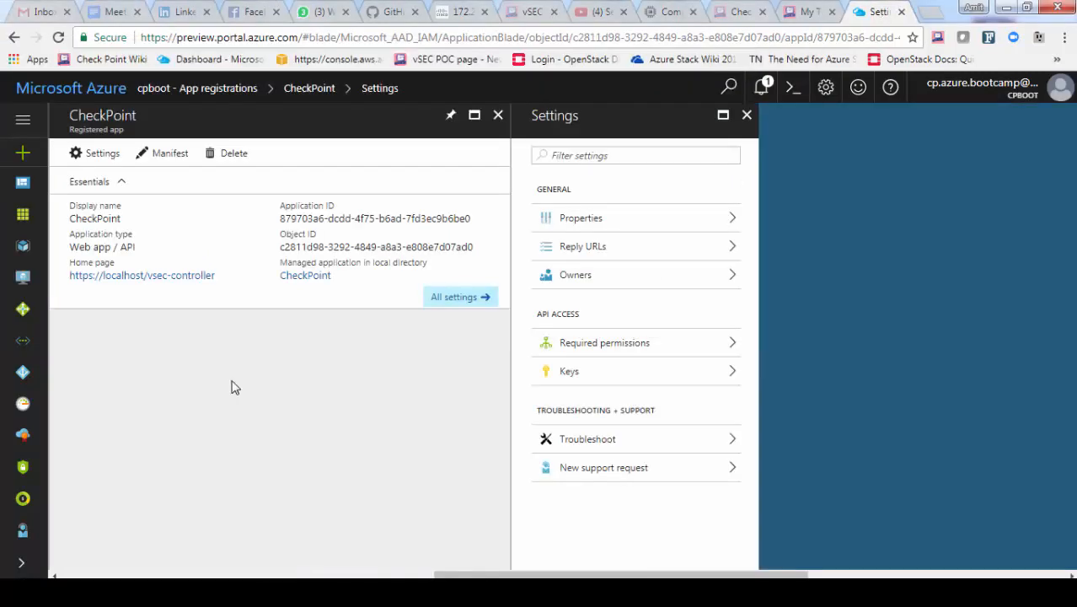
Add a never-expiring key 'vsec-controller', save, and record its value in the note as 'Secret Key'
{"action": "left_click", "coordinate": [587, 381]}
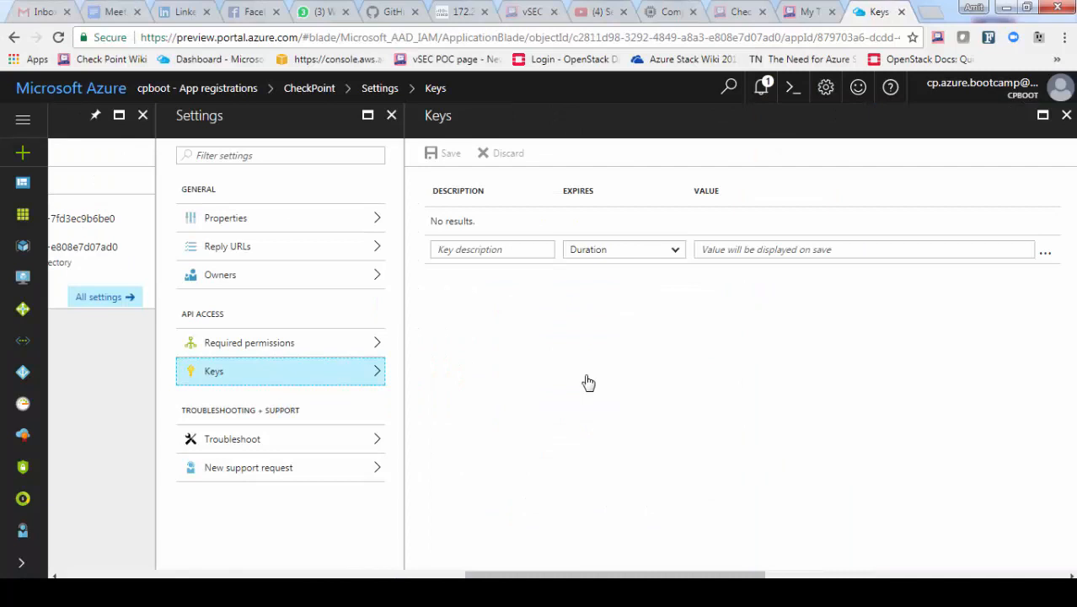
{"action": "left_click", "coordinate": [487, 253]}
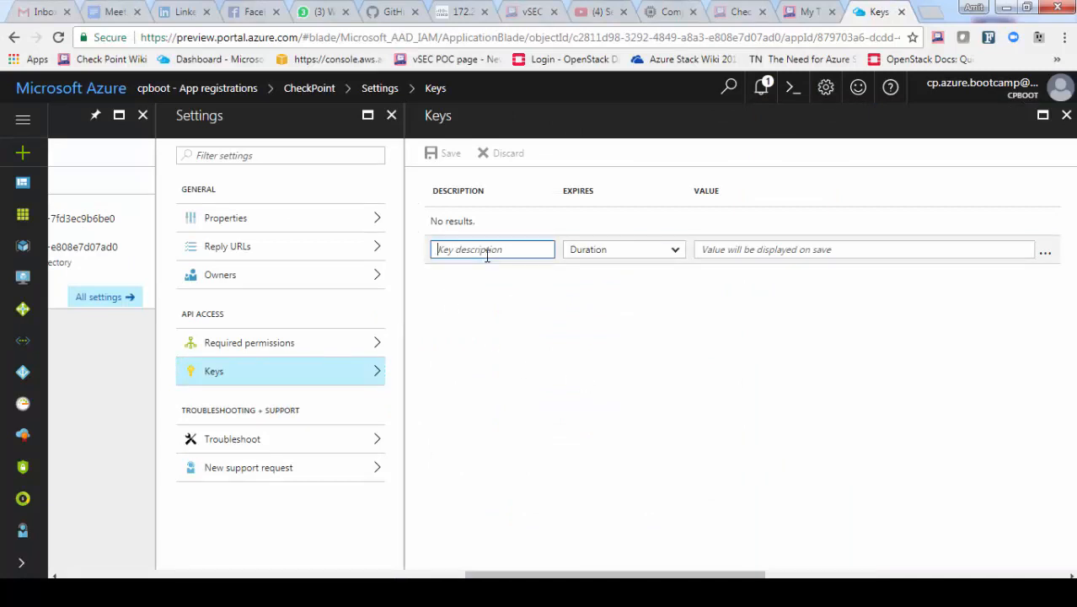
{"action": "type", "text": "vsec-controller"}
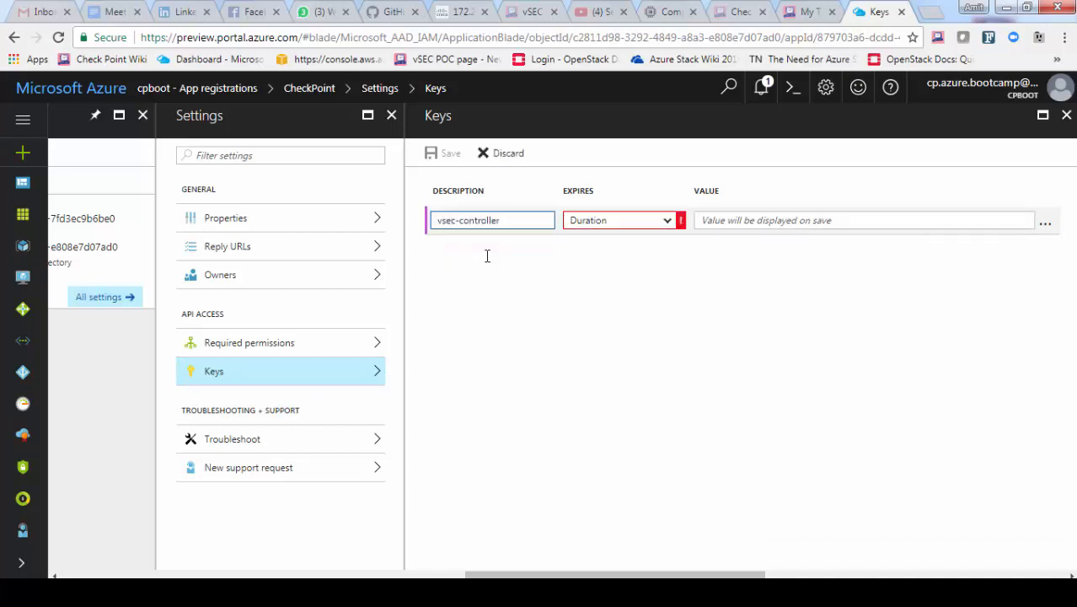
{"action": "left_click", "coordinate": [664, 222]}
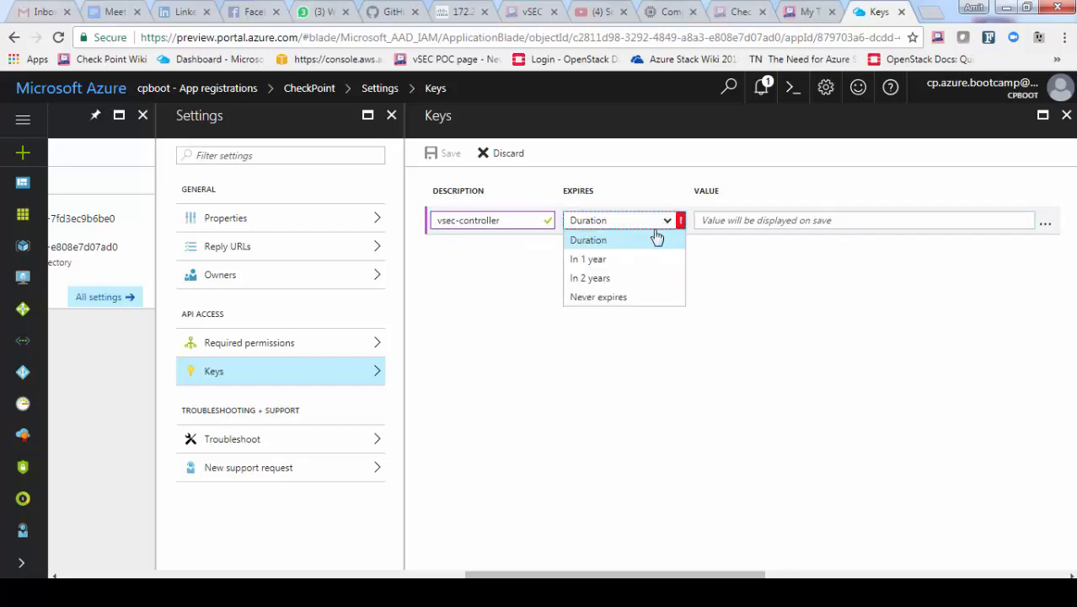
{"action": "left_click", "coordinate": [605, 297]}
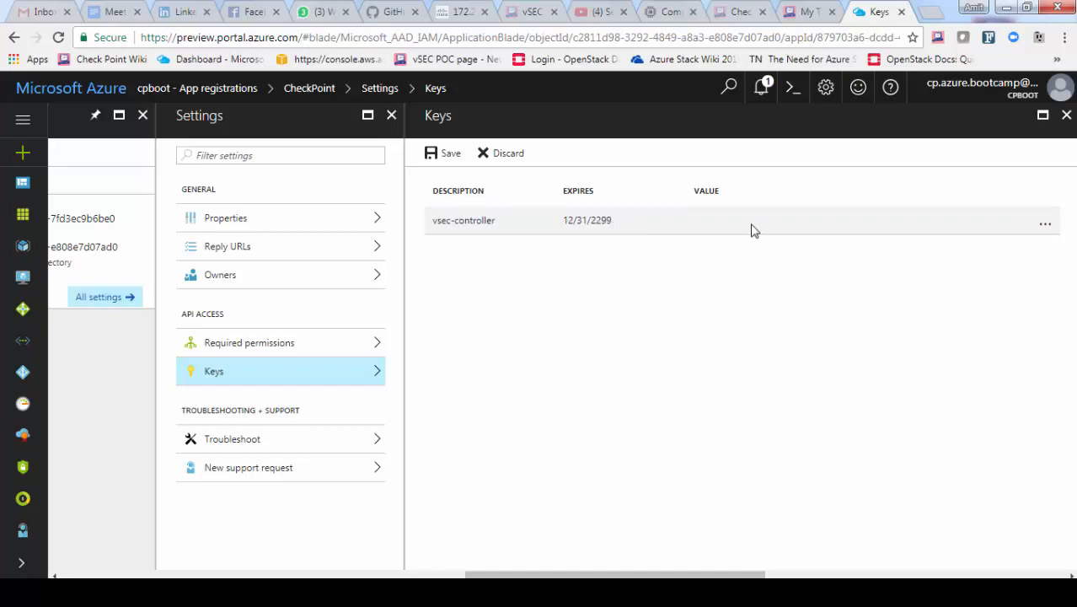
{"action": "left_click", "coordinate": [447, 154]}
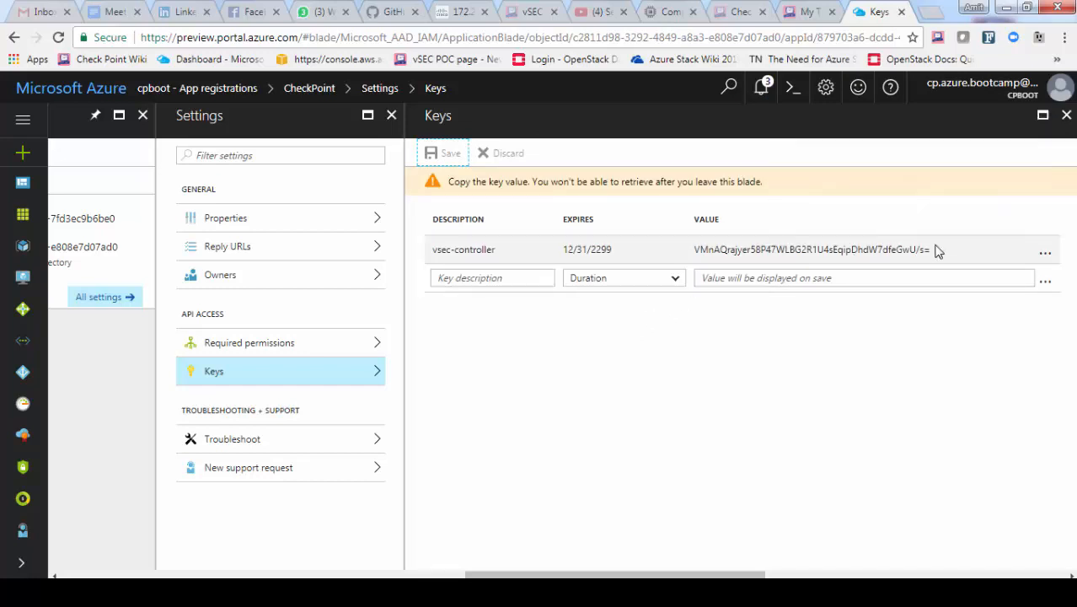
{"action": "left_click_drag", "start_coordinate": [930, 249], "coordinate": [686, 257]}
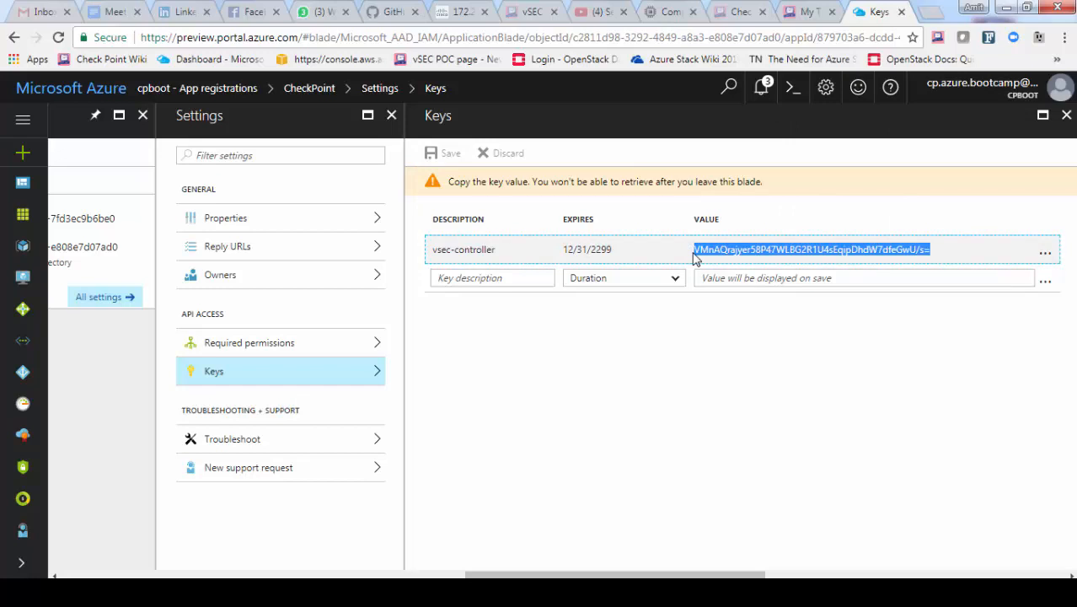
{"action": "key", "text": "alt+Tab"}
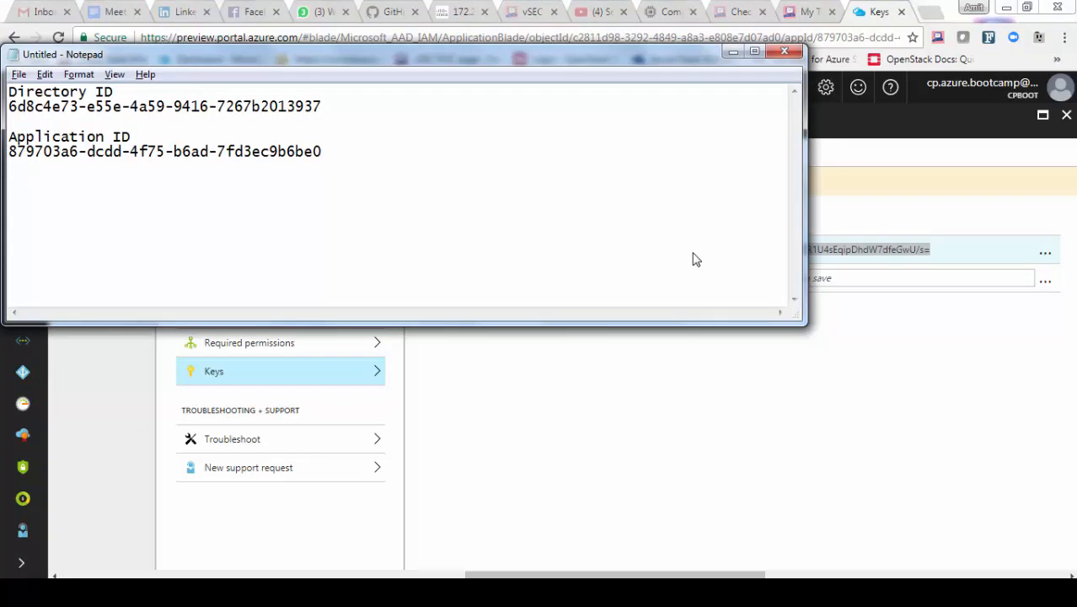
{"action": "type", "text": "Secret Key"}
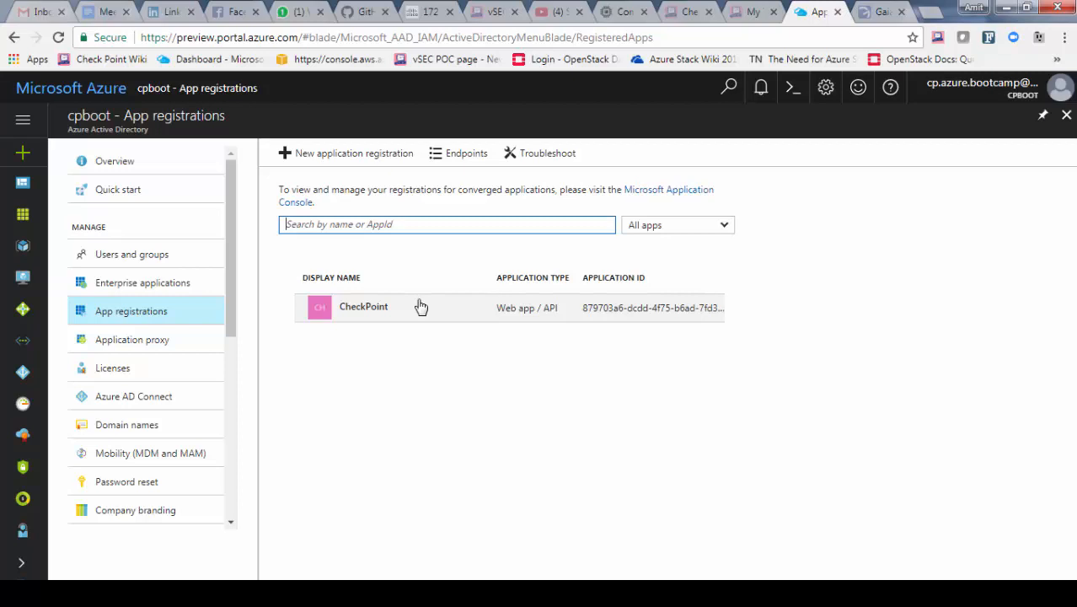
In my-rg's Access control (IAM), assign the Reader role to the CheckPoint app, found by searching 'check'
{"action": "left_click", "coordinate": [21, 247]}
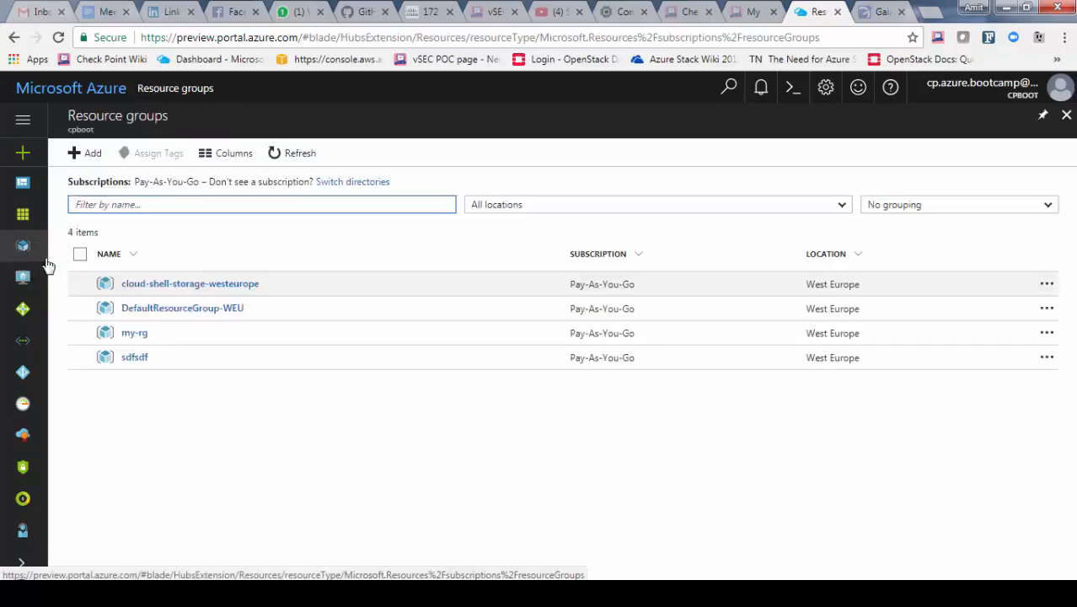
{"action": "left_click", "coordinate": [137, 336]}
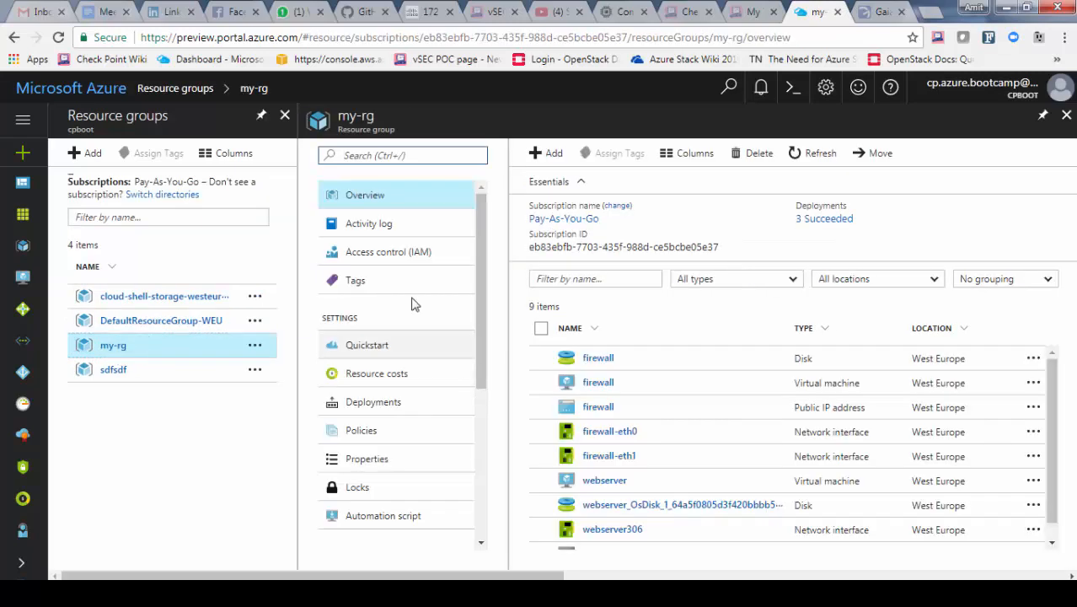
{"action": "left_click", "coordinate": [366, 253]}
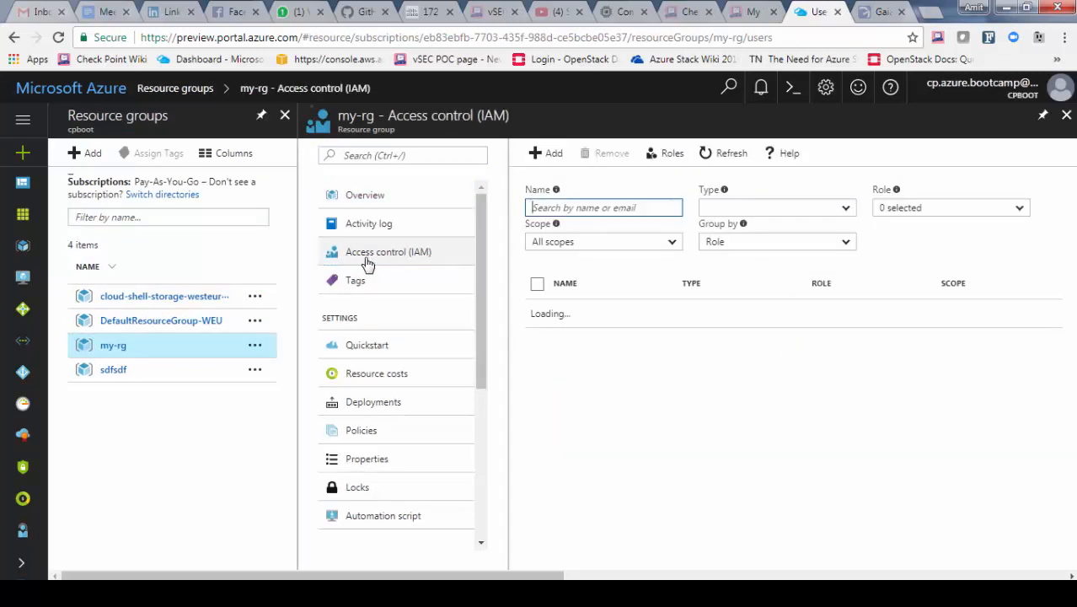
{"action": "left_click", "coordinate": [549, 153]}
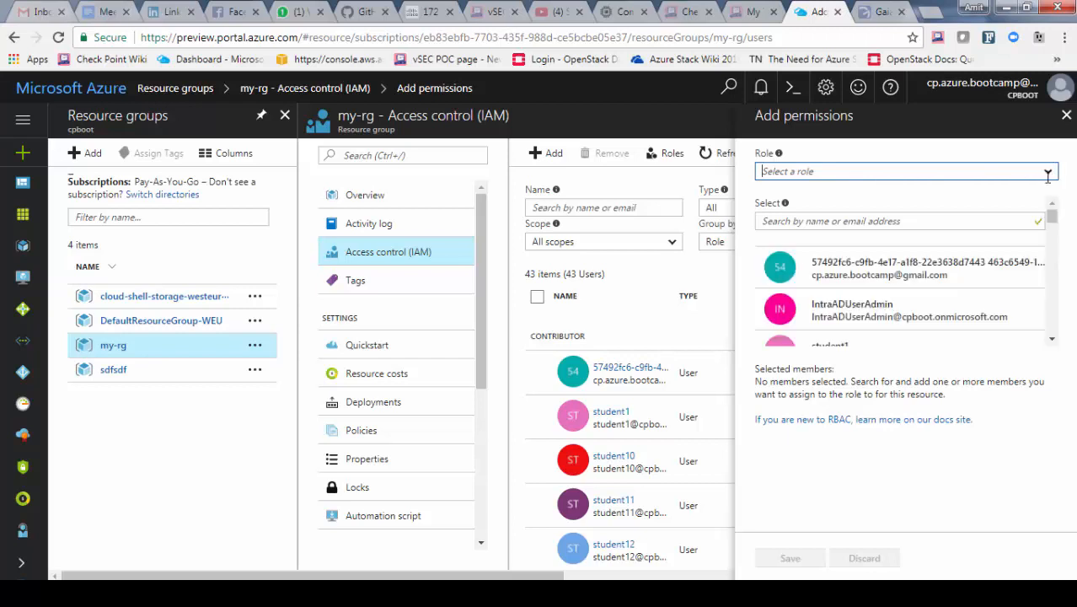
{"action": "left_click", "coordinate": [1046, 174]}
{"action": "left_click", "coordinate": [786, 235]}
{"action": "left_click", "coordinate": [794, 220]}
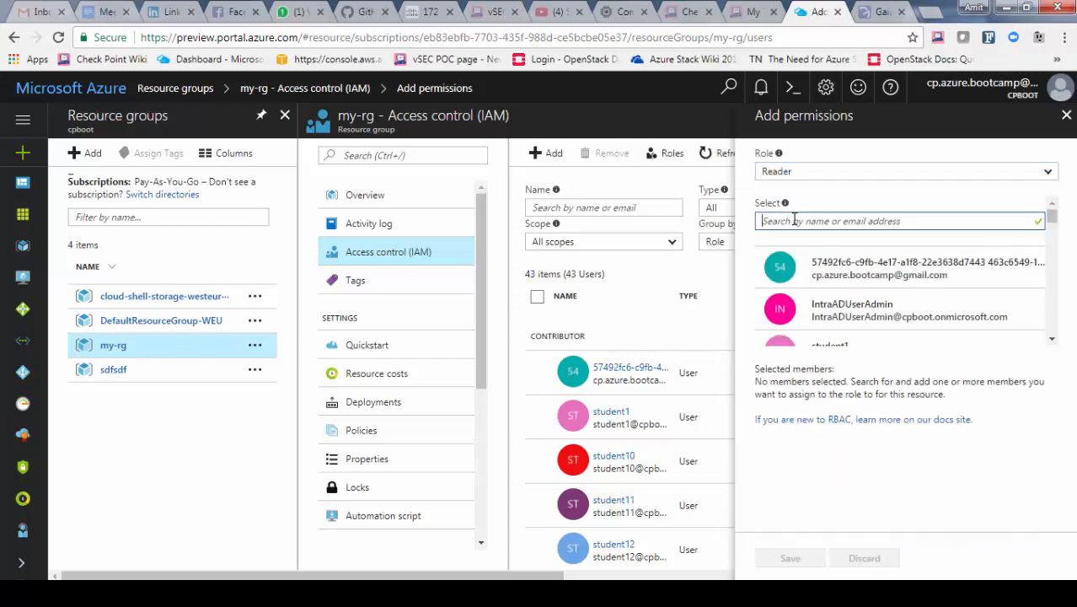
{"action": "type", "text": "check"}
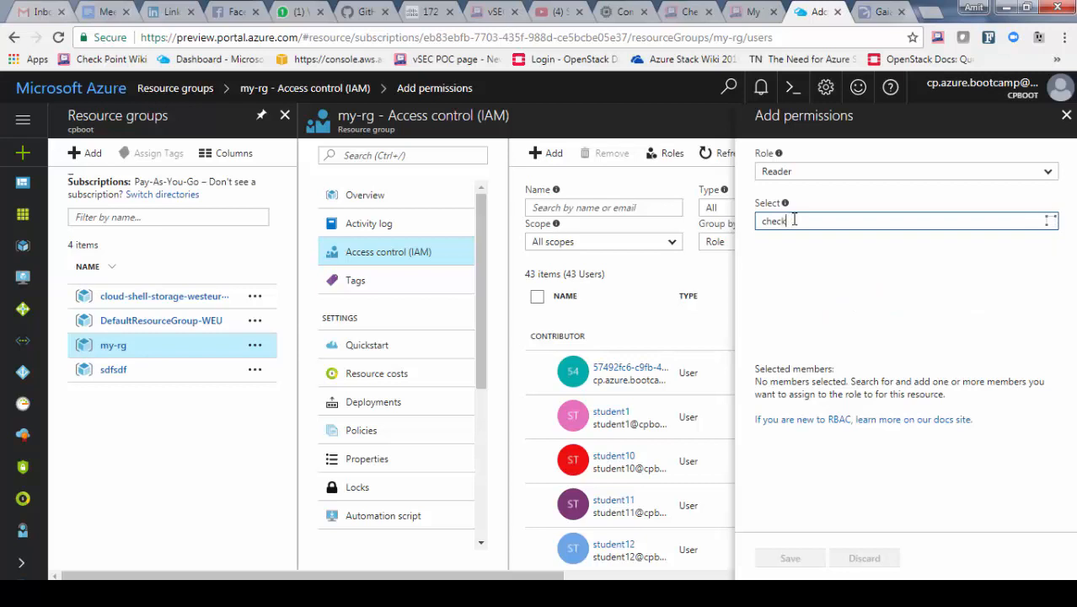
{"action": "left_click", "coordinate": [817, 273]}
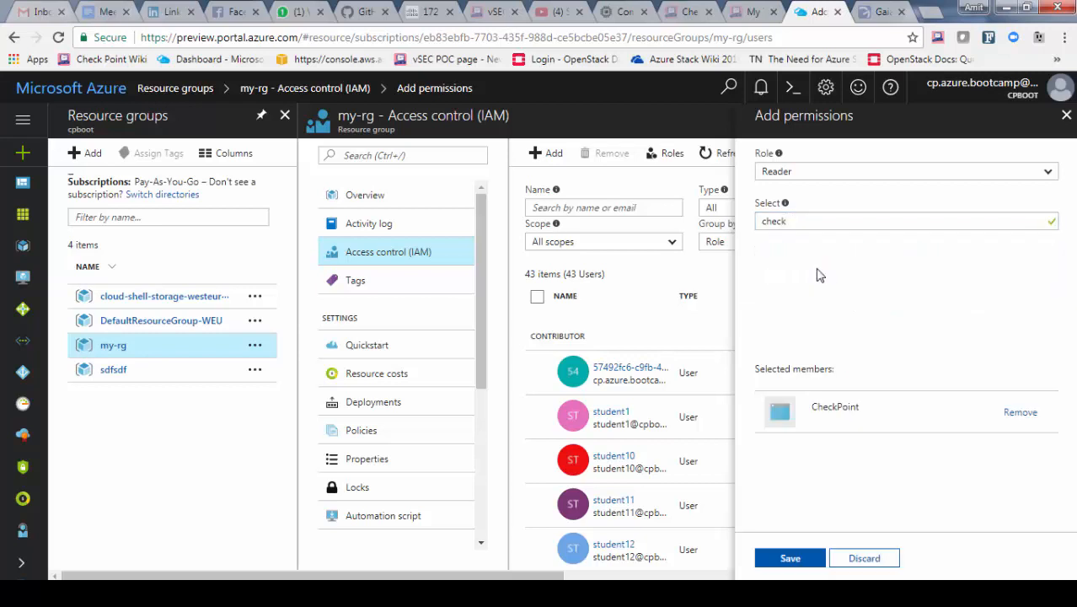
{"action": "left_click", "coordinate": [787, 556]}
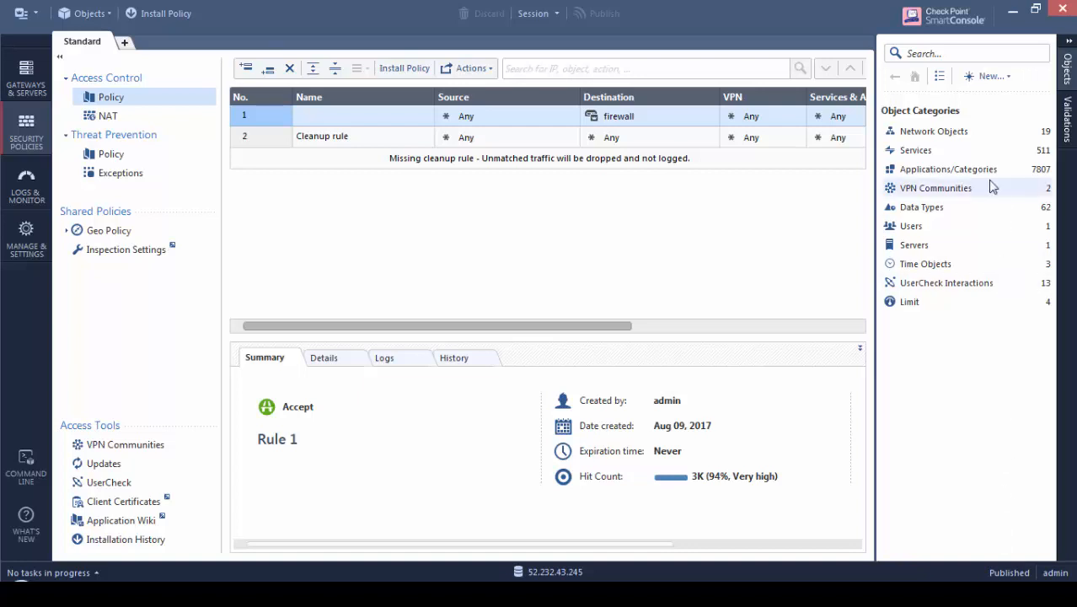
Create a new Azure data center server named azure-controller
{"action": "left_click", "coordinate": [1008, 77]}
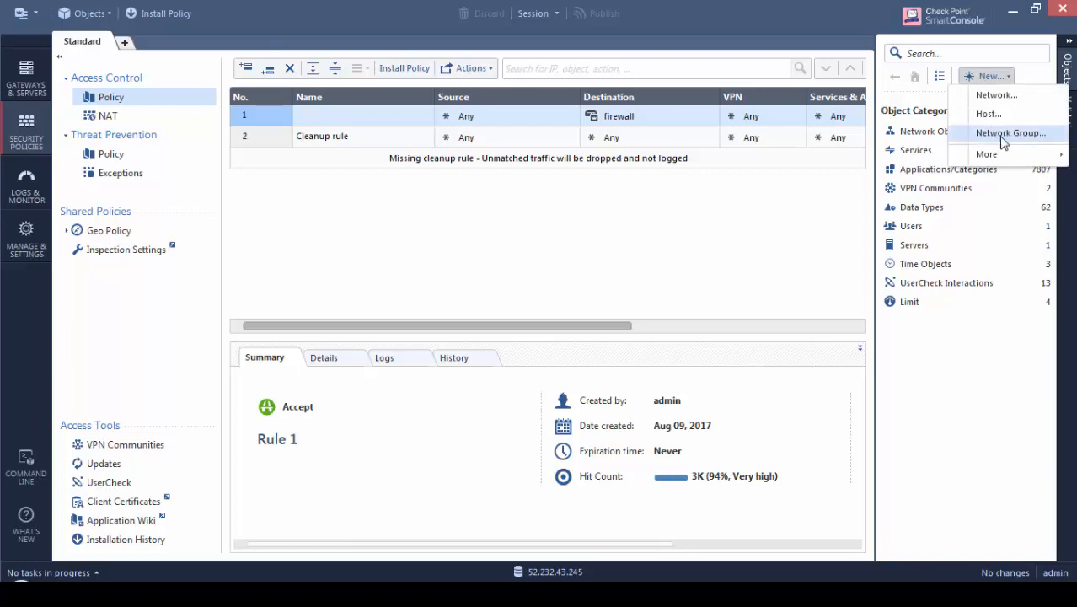
{"action": "mouse_move", "coordinate": [992, 155]}
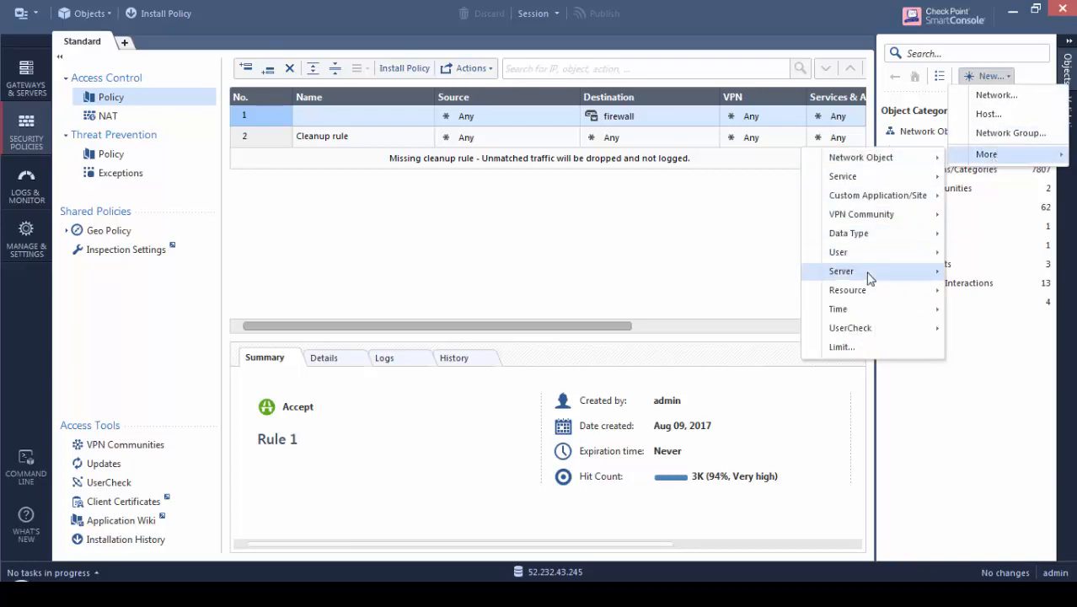
{"action": "mouse_move", "coordinate": [868, 271]}
{"action": "mouse_move", "coordinate": [752, 282]}
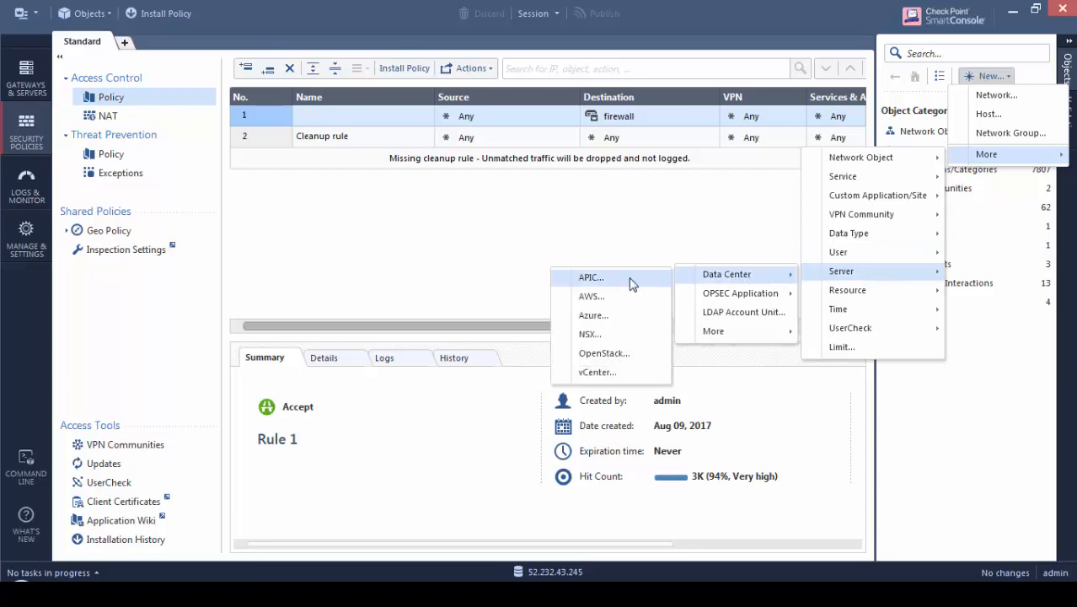
{"action": "left_click", "coordinate": [623, 322]}
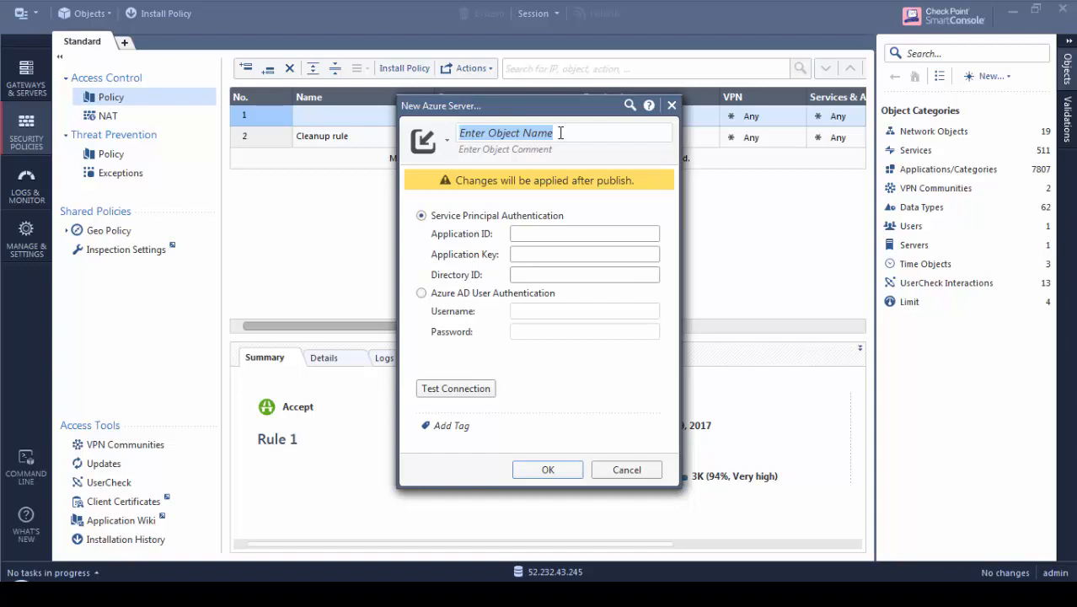
{"action": "type", "text": "azure-cont"}
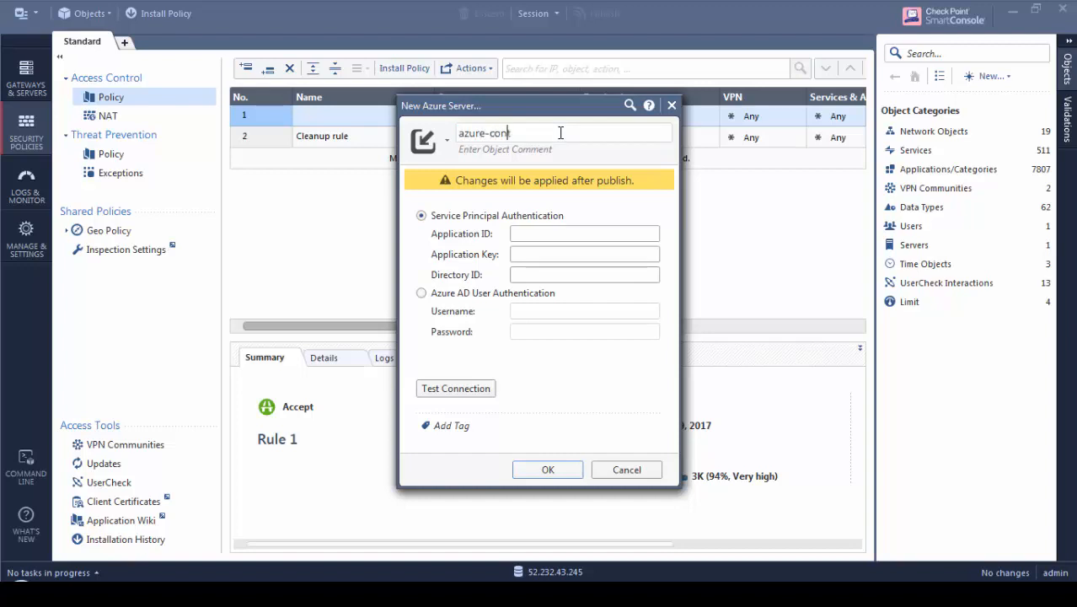
{"action": "type", "text": "roller"}
{"action": "left_click", "coordinate": [522, 233]}
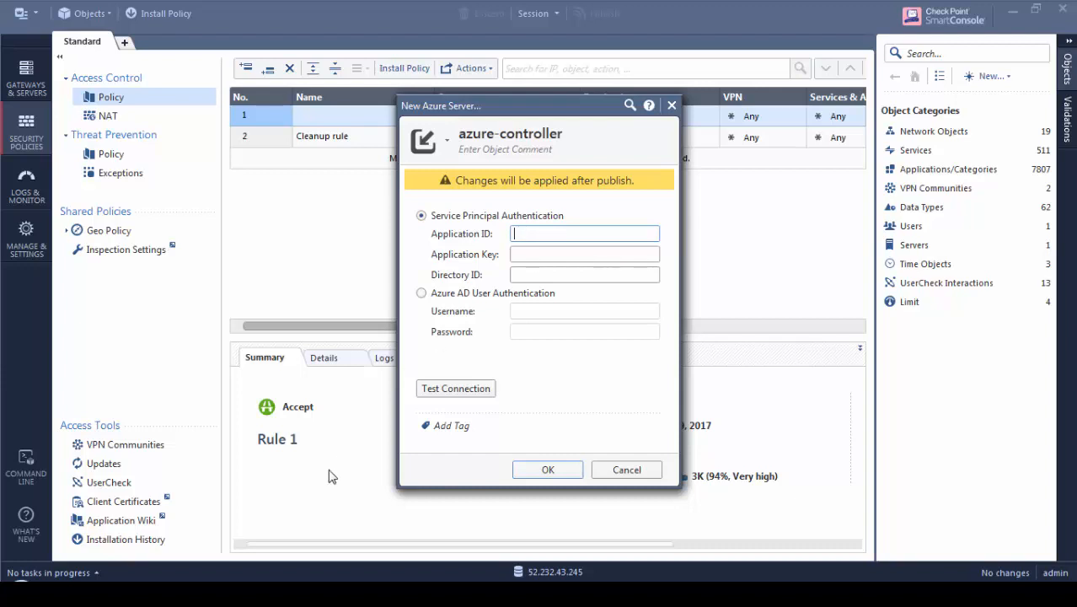
Paste the Application ID and the secret key from the note into the Application ID and Application Key fields
{"action": "left_click", "coordinate": [313, 593]}
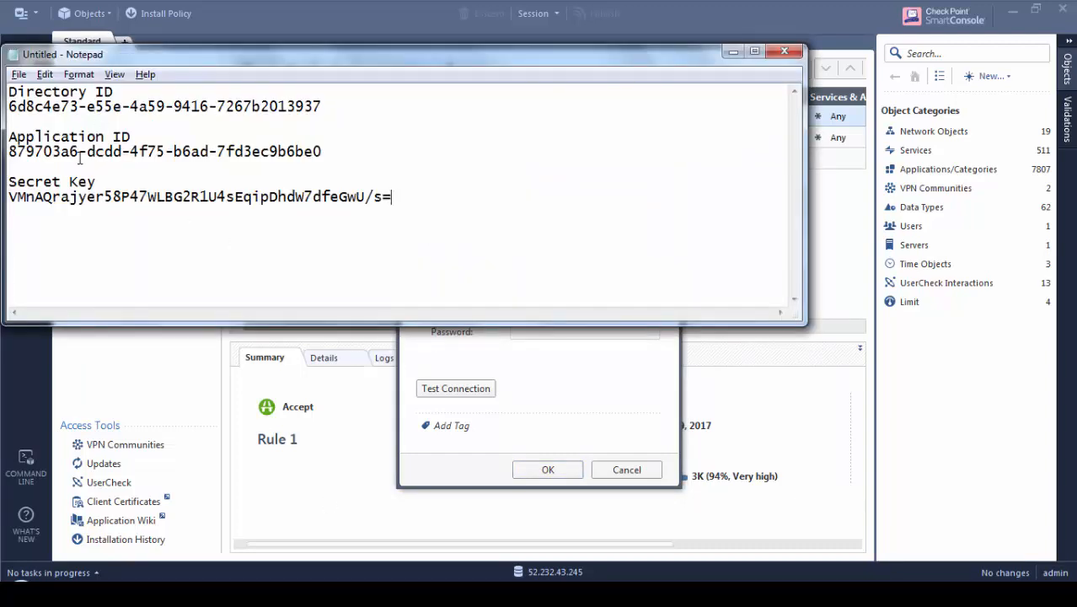
{"action": "left_click_drag", "start_coordinate": [322, 152], "coordinate": [7, 151]}
{"action": "key", "text": "ctrl+c"}
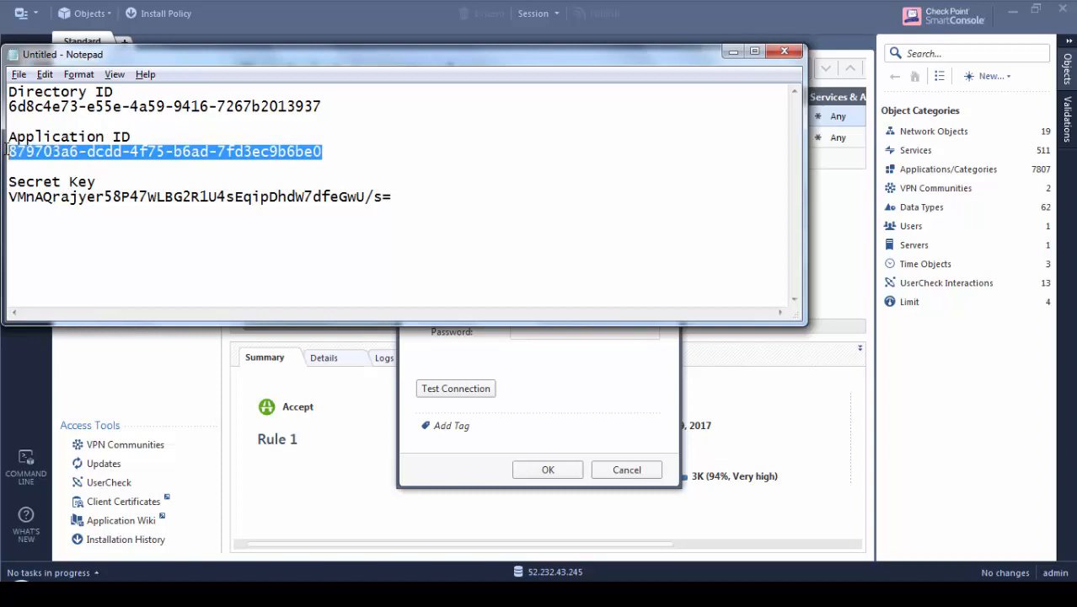
{"action": "key", "text": "alt+Tab"}
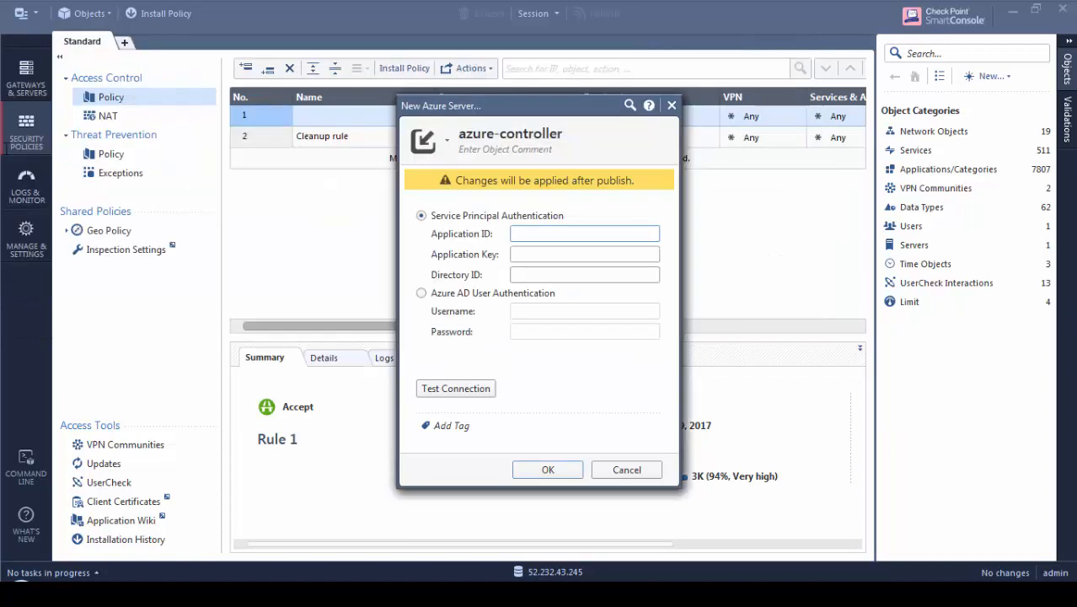
{"action": "key", "text": "ctrl+v"}
{"action": "key", "text": "Tab"}
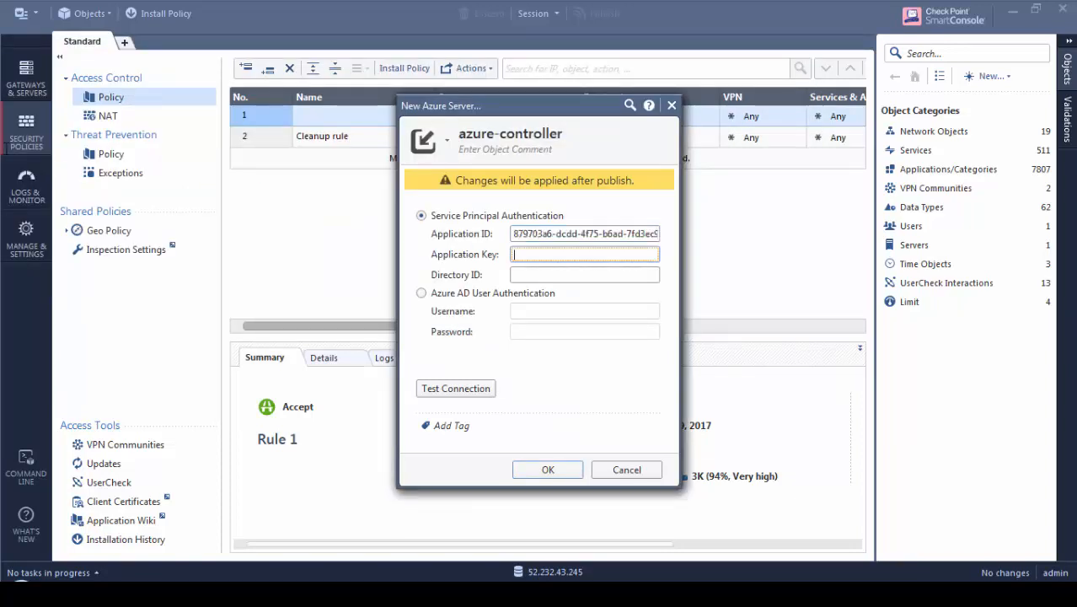
{"action": "key", "text": "alt+Tab"}
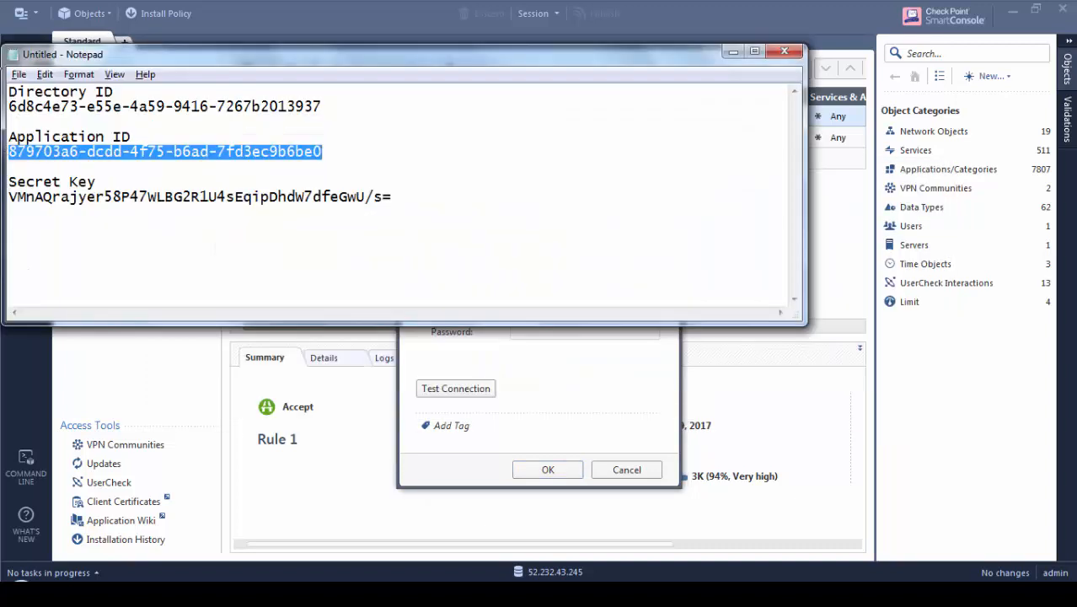
{"action": "left_click_drag", "start_coordinate": [77, 182], "coordinate": [132, 192]}
{"action": "left_click_drag", "start_coordinate": [8, 196], "coordinate": [392, 197]}
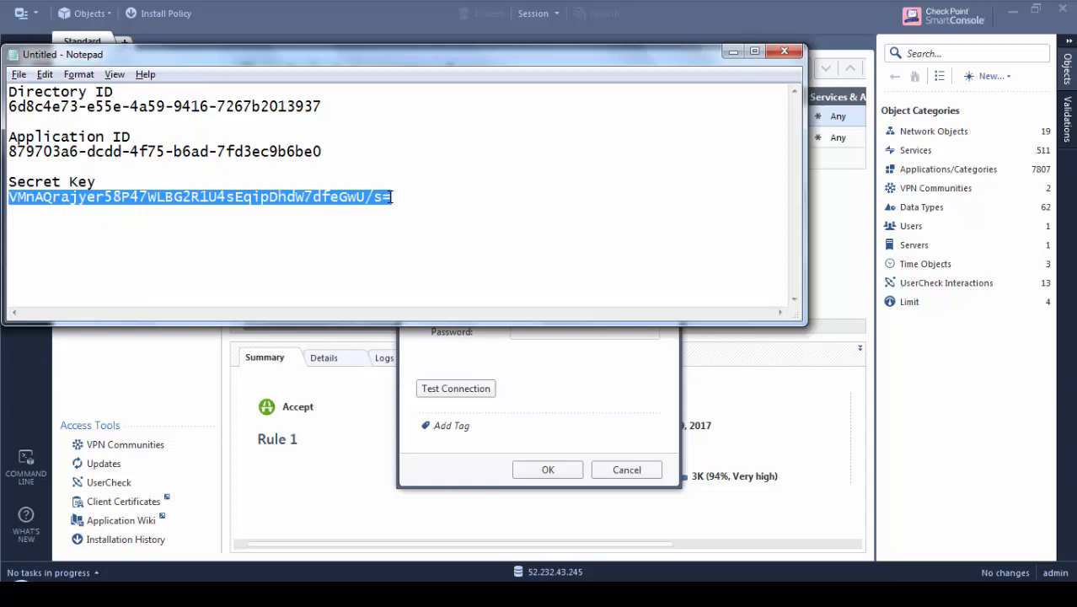
{"action": "key", "text": "alt+Tab"}
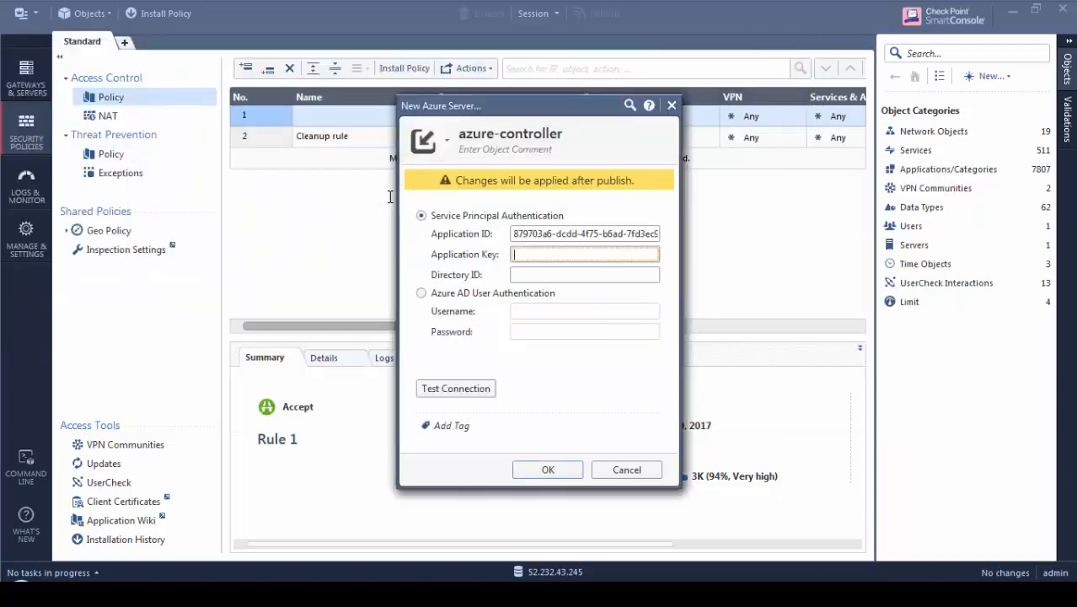
{"action": "key", "text": "ctrl+v"}
{"action": "key", "text": "Tab"}
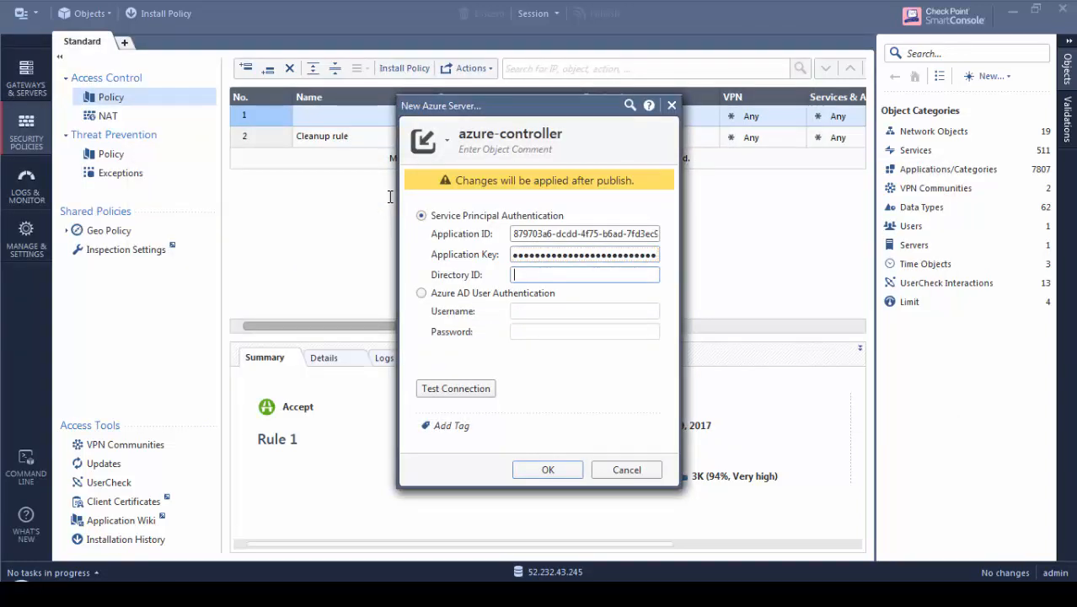
Paste the Directory ID from the note and test the connection to Azure
{"action": "key", "text": "alt+Tab"}
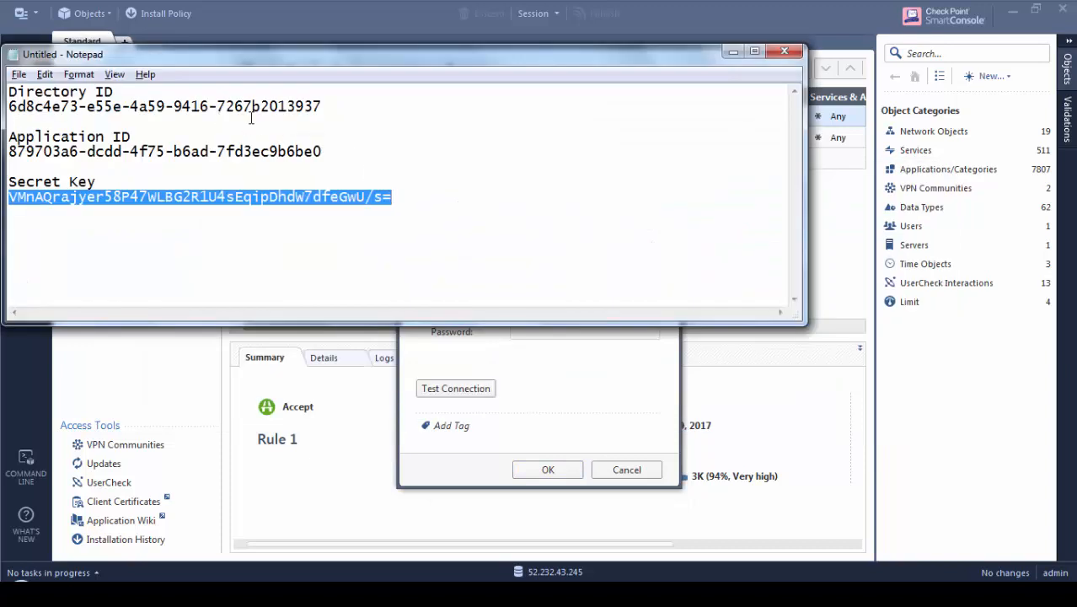
{"action": "left_click_drag", "start_coordinate": [324, 106], "coordinate": [9, 106]}
{"action": "key", "text": "ctrl+c"}
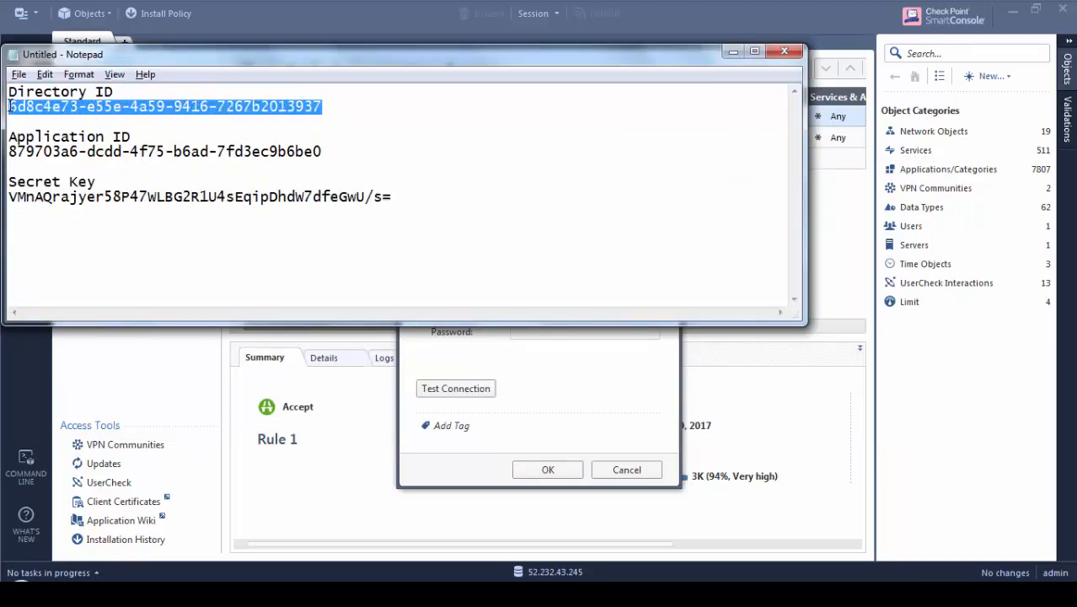
{"action": "key", "text": "alt+Tab"}
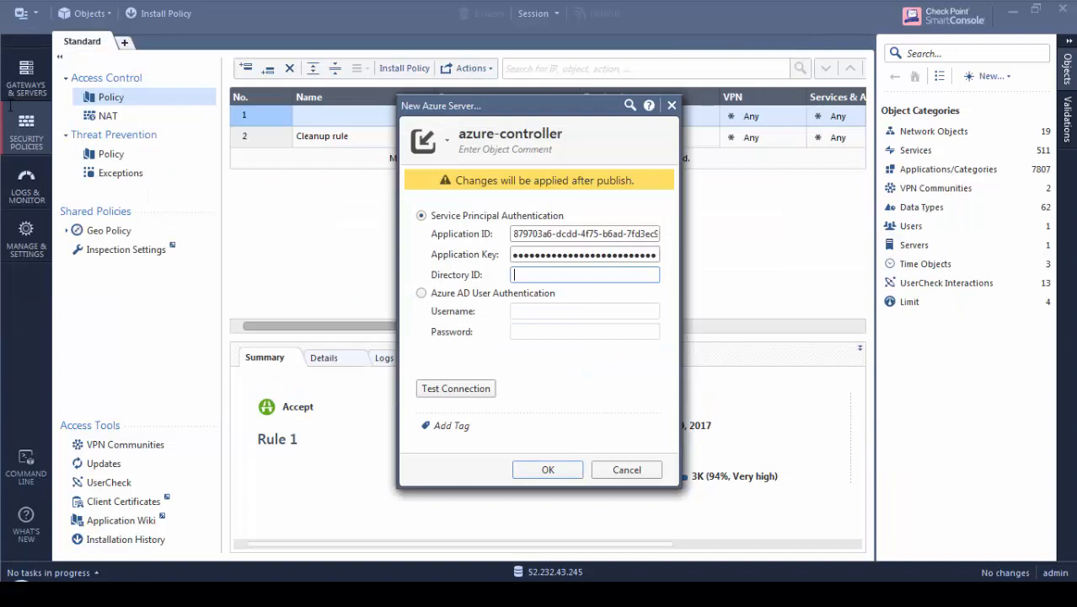
{"action": "key", "text": "ctrl+v"}
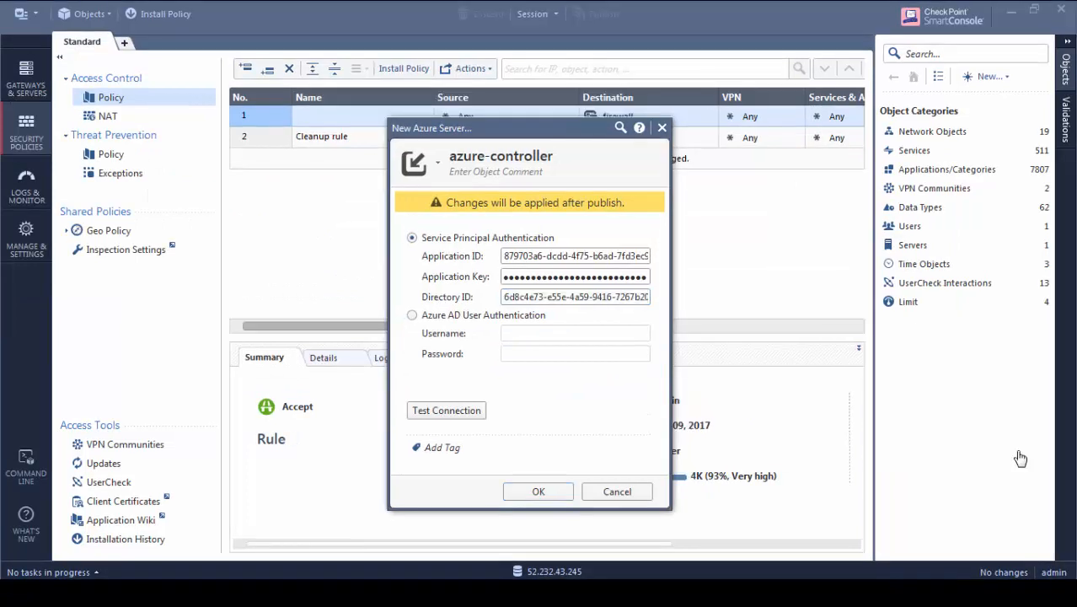
{"action": "left_click", "coordinate": [465, 410]}
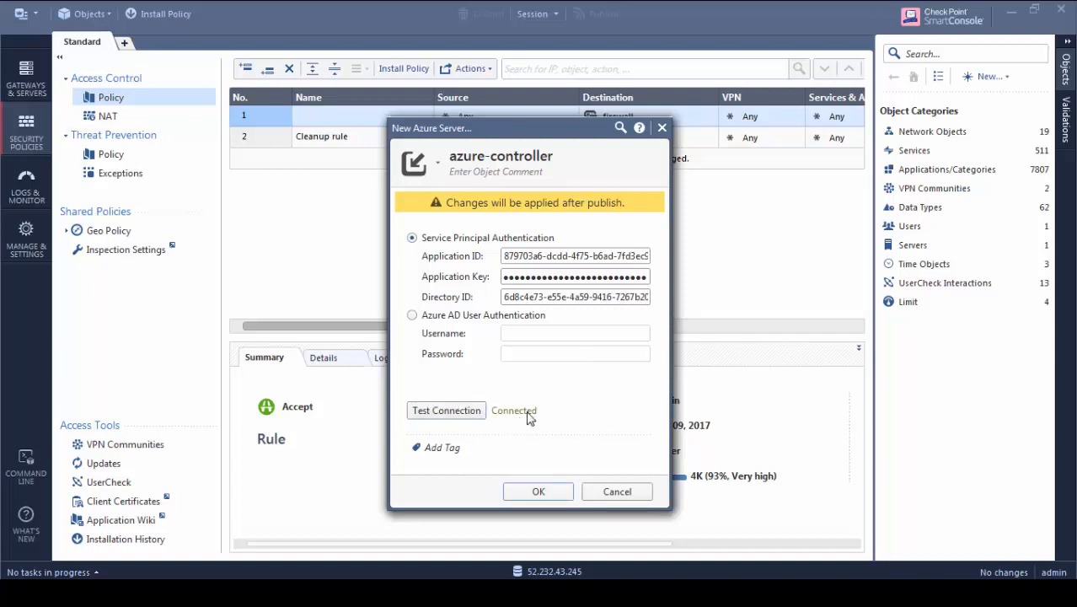
Save the azure-controller server, publish the session, and insert a new rule at the policy's top
{"action": "left_click", "coordinate": [531, 493]}
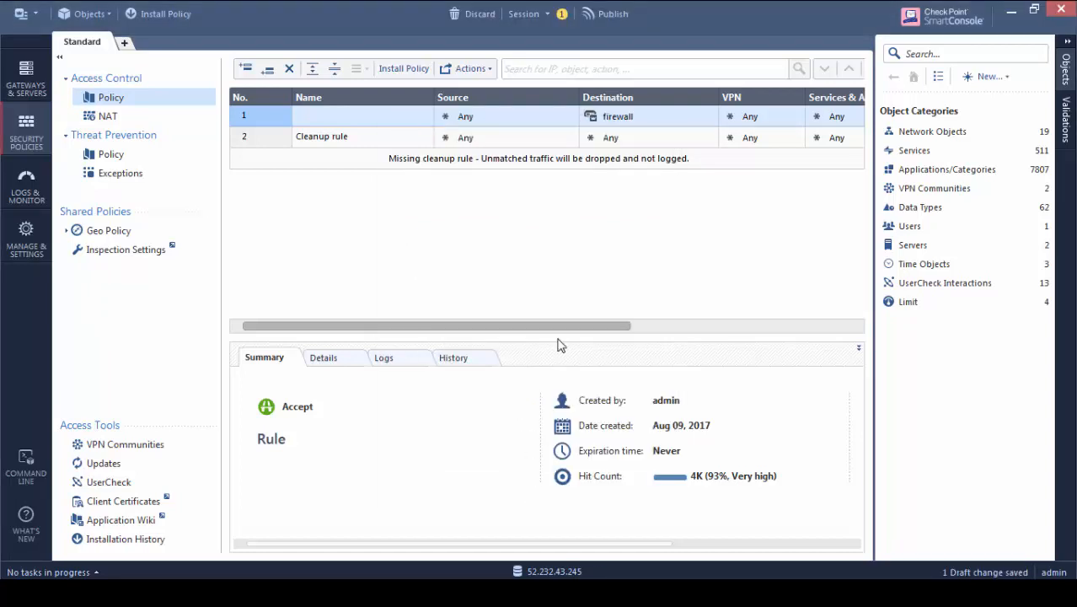
{"action": "left_click", "coordinate": [602, 16]}
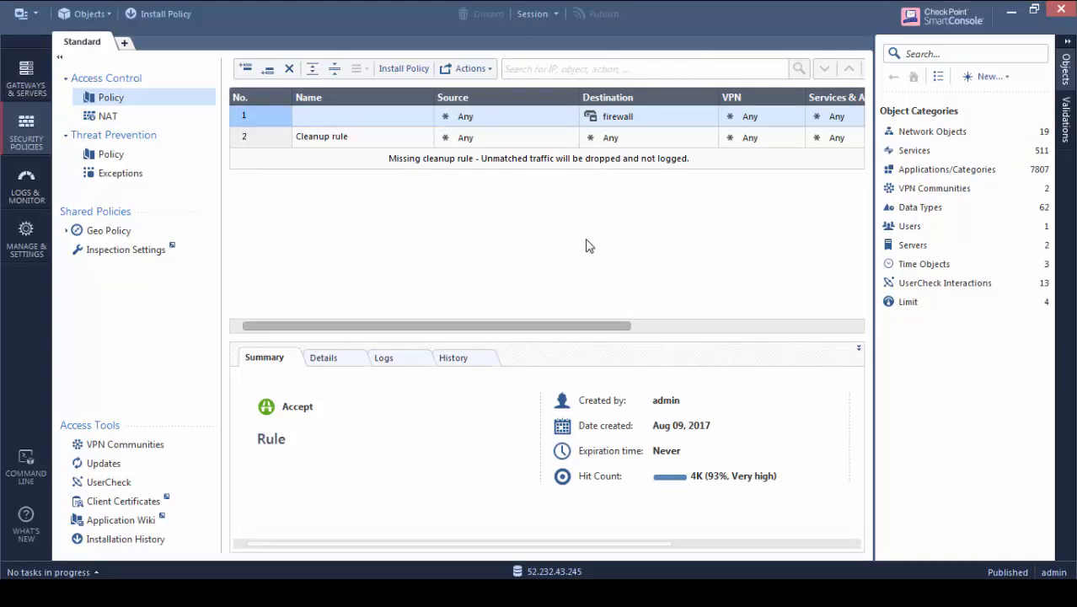
{"action": "left_click", "coordinate": [246, 70]}
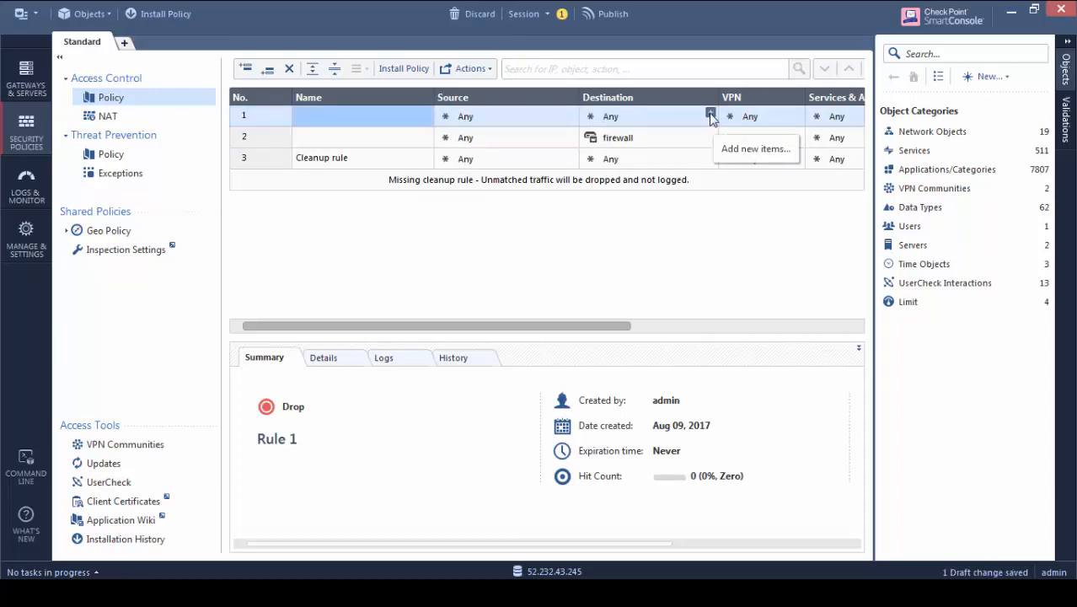
From rule 1's Destination picker, list the objects importable from the azure-controller server
{"action": "left_click", "coordinate": [710, 114]}
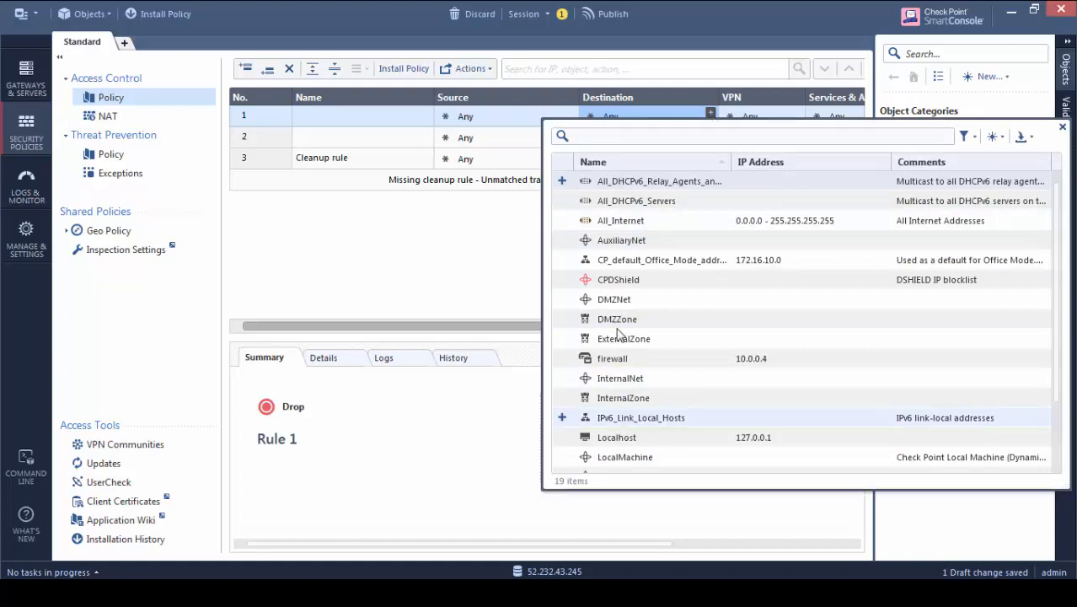
{"action": "left_click", "coordinate": [1021, 139]}
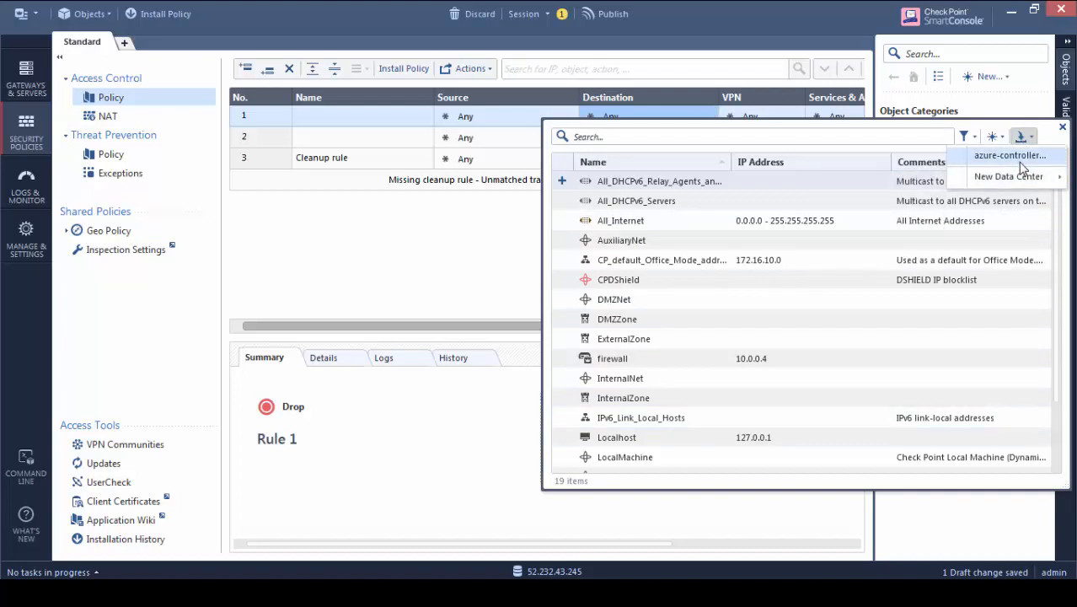
{"action": "left_click", "coordinate": [1011, 157]}
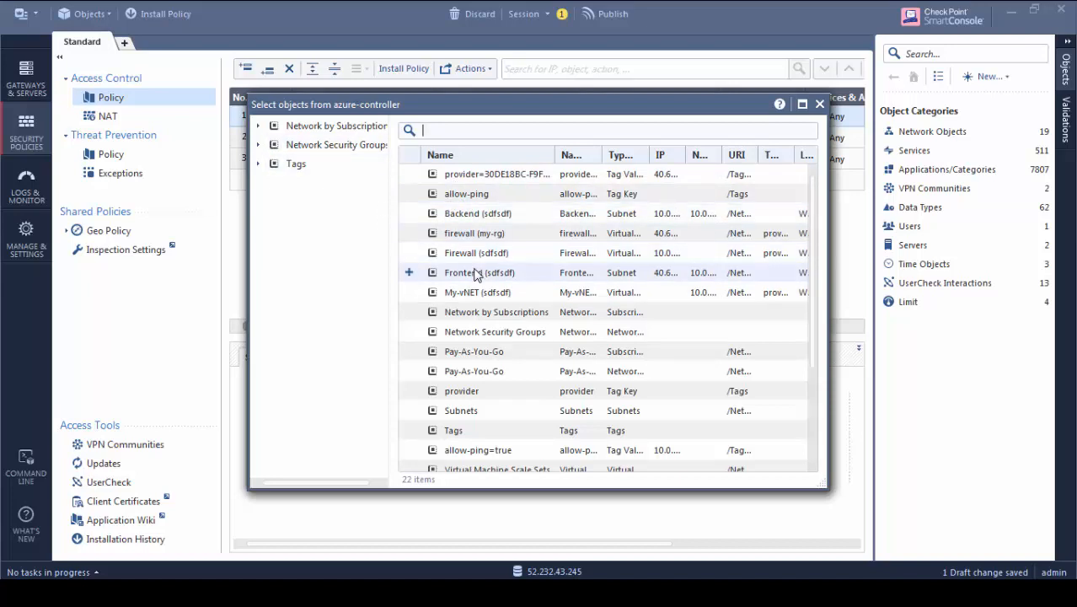
Search 'web', add webserver (my-rg) as rule 1's destination, and confirm its IP 10.0.2.6
{"action": "type", "text": "web"}
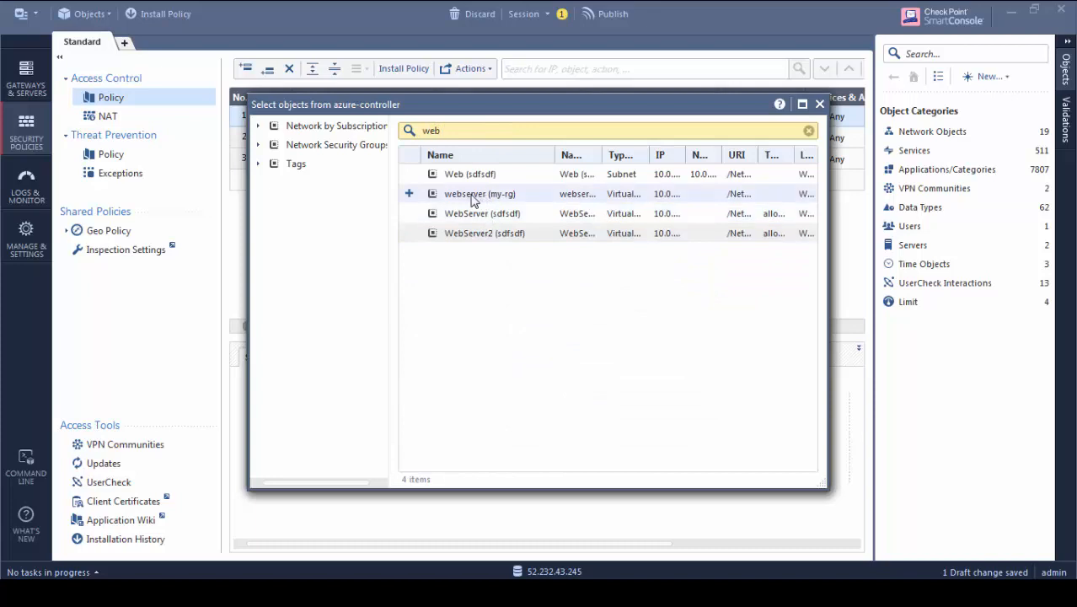
{"action": "left_click", "coordinate": [410, 194]}
{"action": "left_click", "coordinate": [819, 105]}
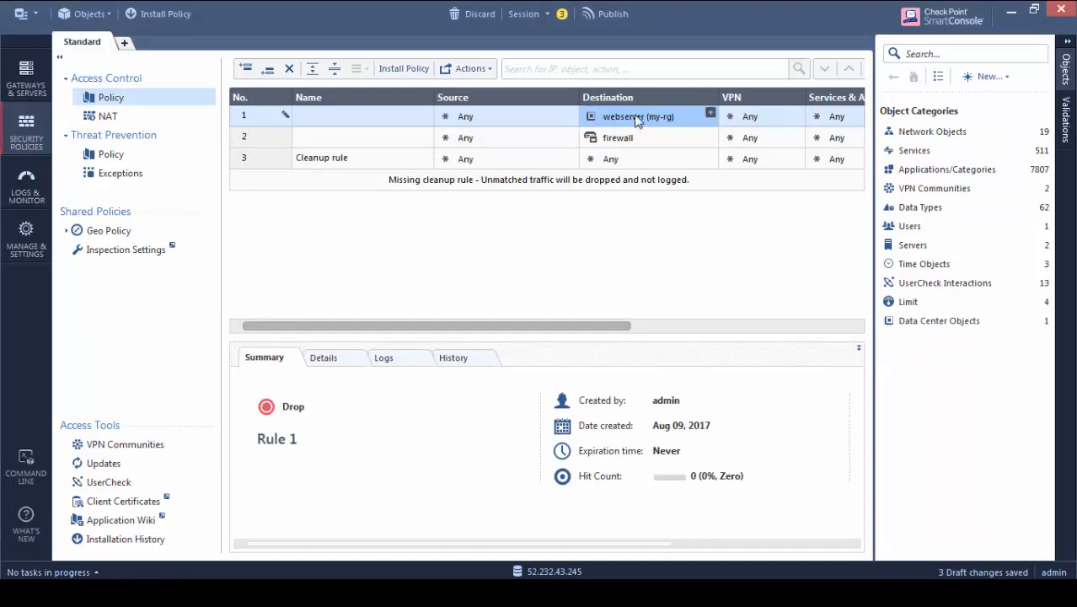
{"action": "mouse_move", "coordinate": [638, 122]}
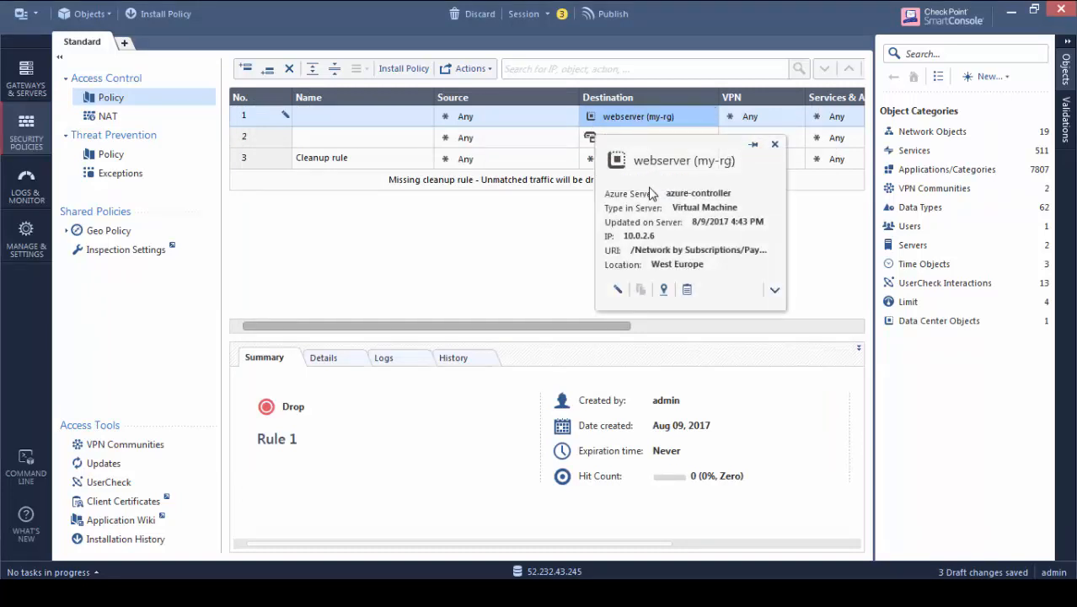
{"action": "left_click_drag", "start_coordinate": [659, 237], "coordinate": [558, 274]}
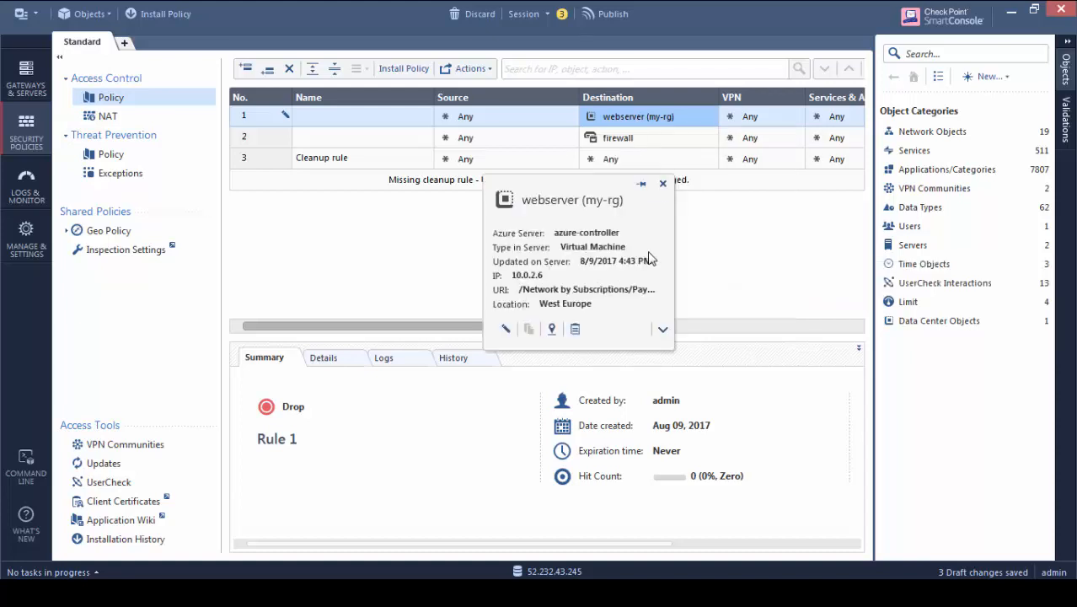
{"action": "left_click", "coordinate": [659, 186]}
{"action": "mouse_move", "coordinate": [615, 125]}
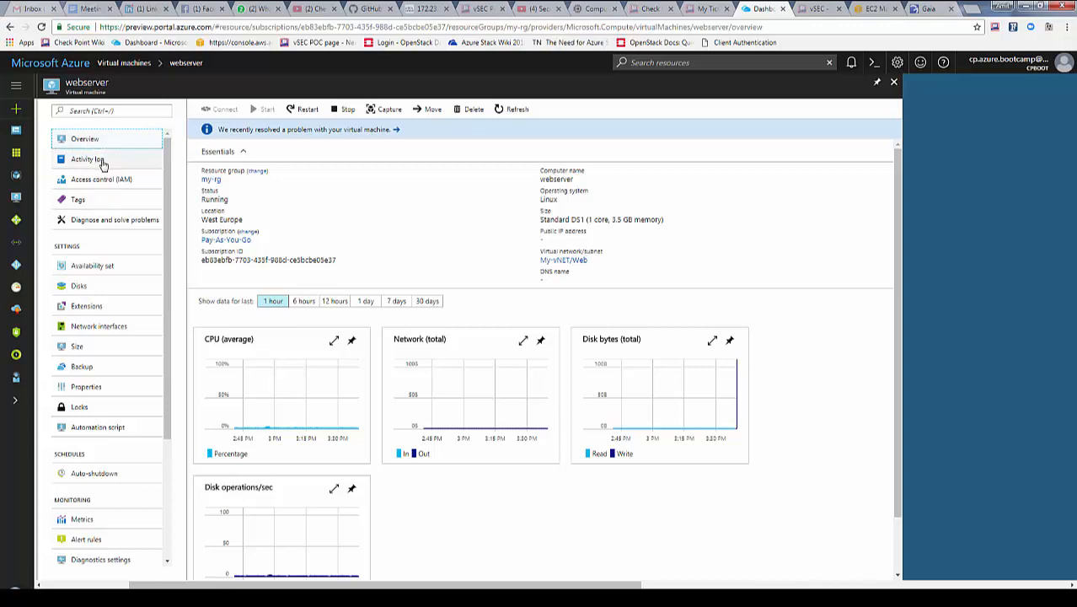
Set ipconfig1 on the webserver306 network interface to static private IP 10.0.2.100 and save
{"action": "left_click", "coordinate": [90, 325]}
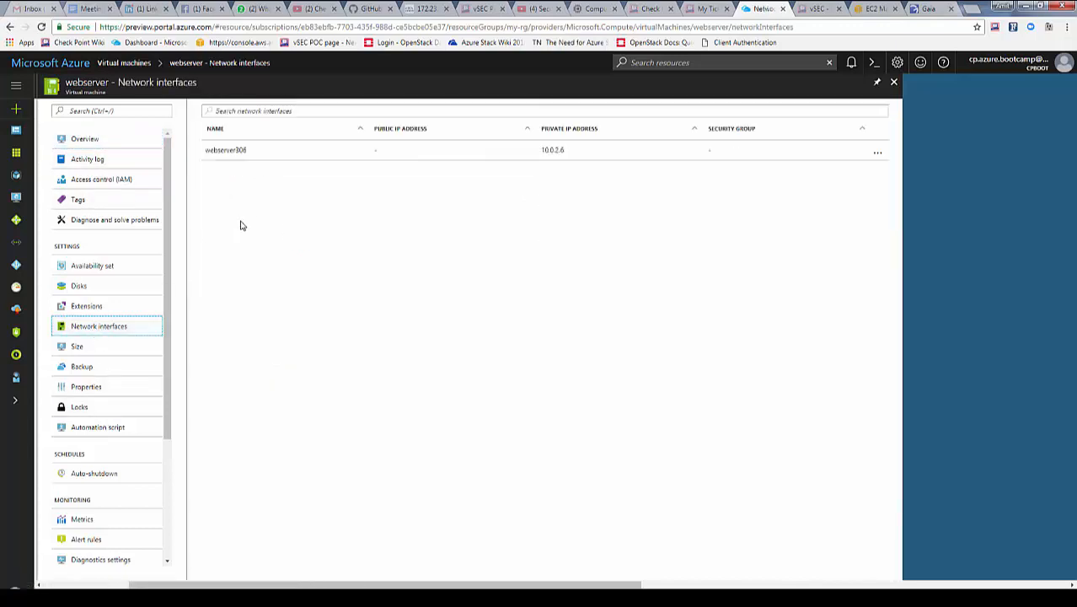
{"action": "left_click", "coordinate": [246, 151]}
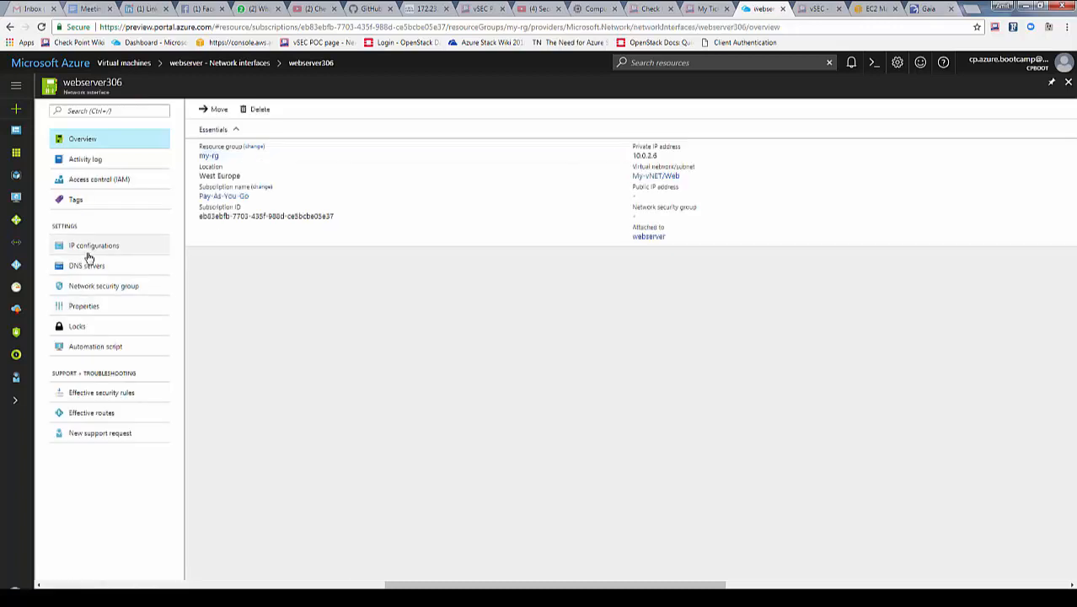
{"action": "left_click", "coordinate": [76, 246]}
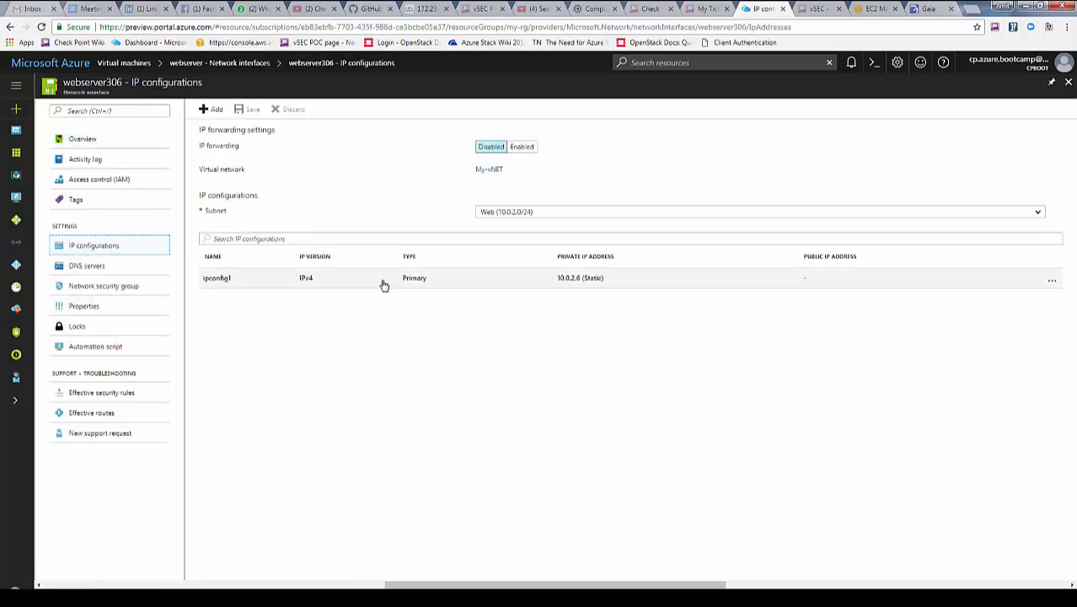
{"action": "left_click", "coordinate": [461, 291]}
{"action": "left_click", "coordinate": [122, 264]}
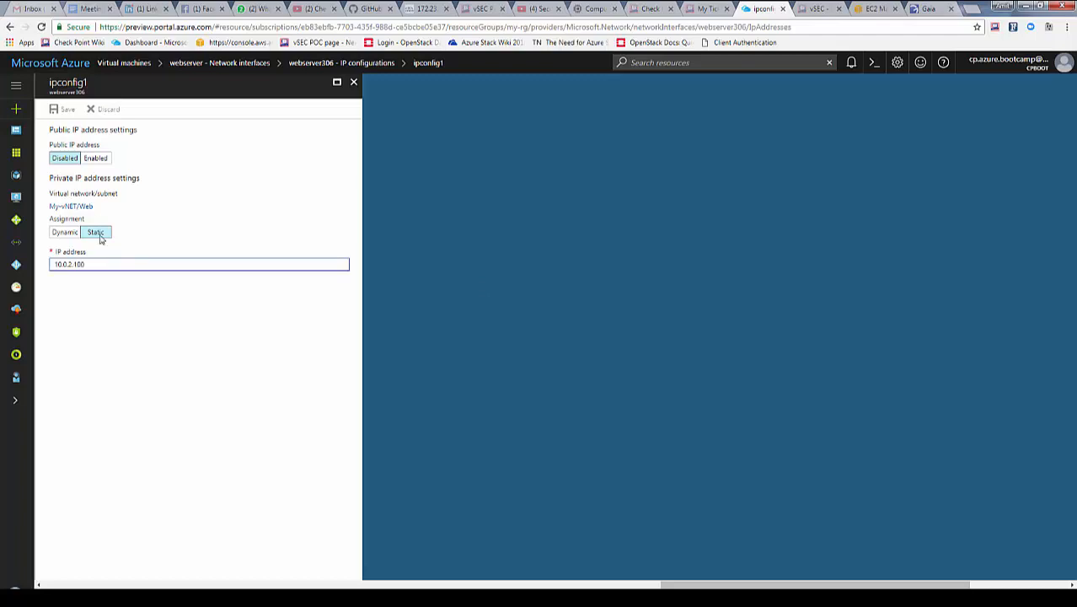
{"action": "left_click", "coordinate": [65, 109]}
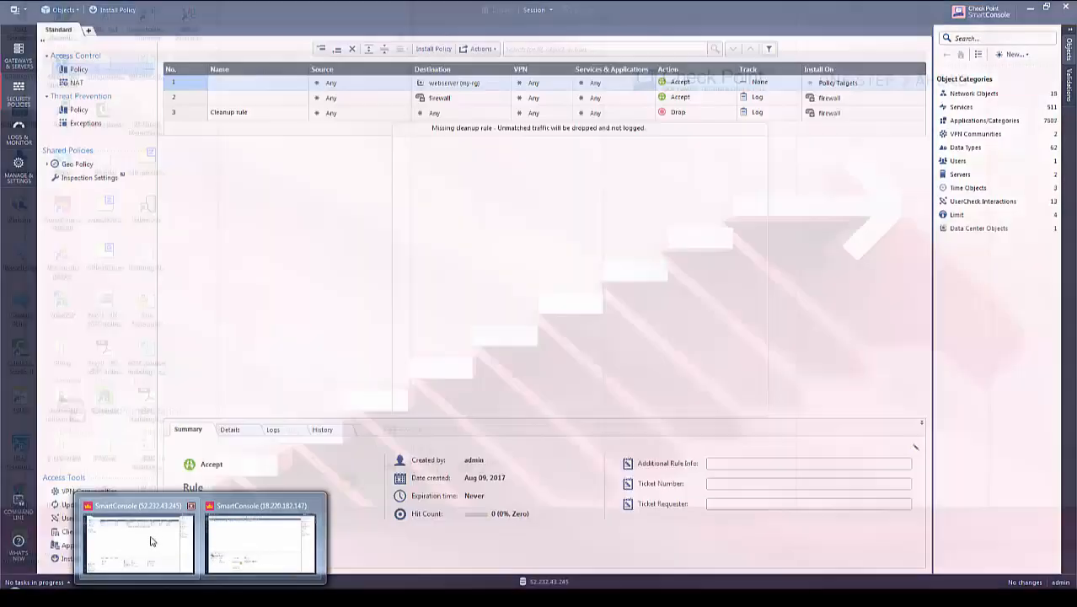
Back in SmartConsole, check the IP listed on webserver (my-rg)'s info card in rule 1
{"action": "left_click", "coordinate": [152, 538]}
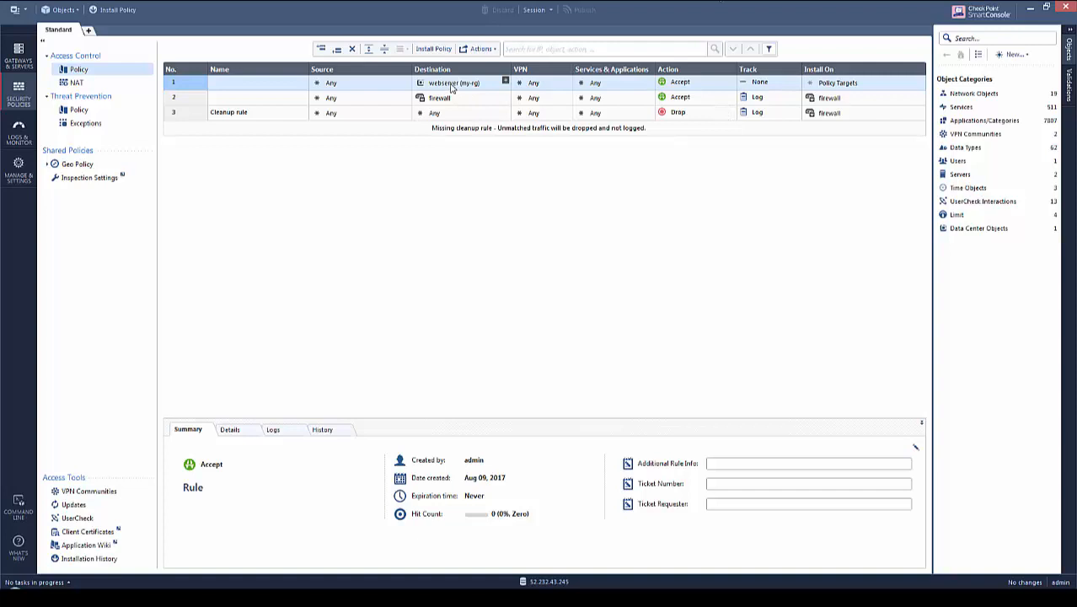
{"action": "mouse_move", "coordinate": [451, 88]}
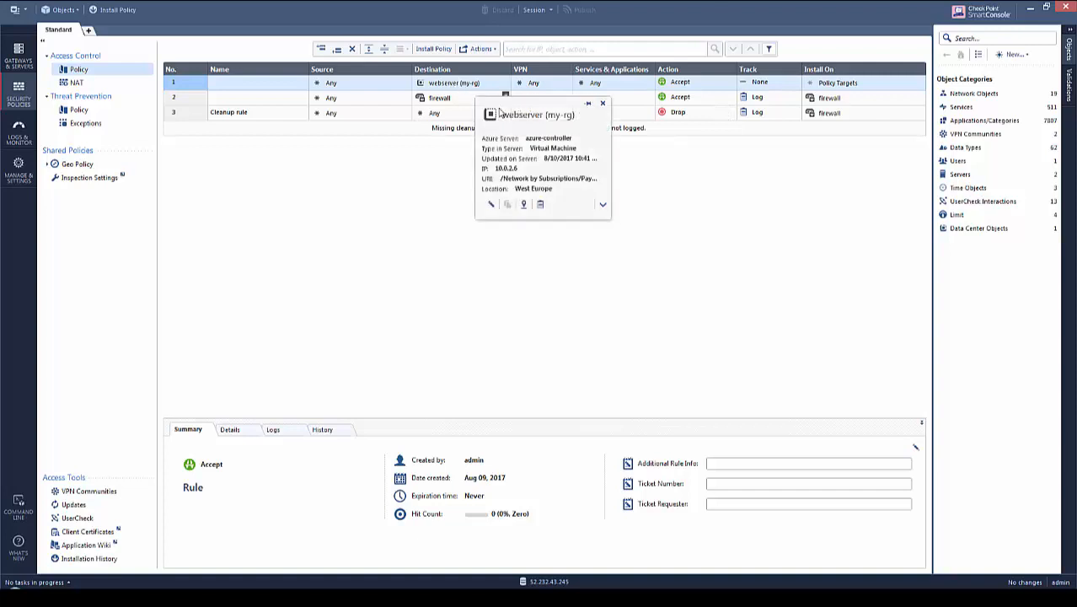
{"action": "left_click_drag", "start_coordinate": [496, 168], "coordinate": [516, 168]}
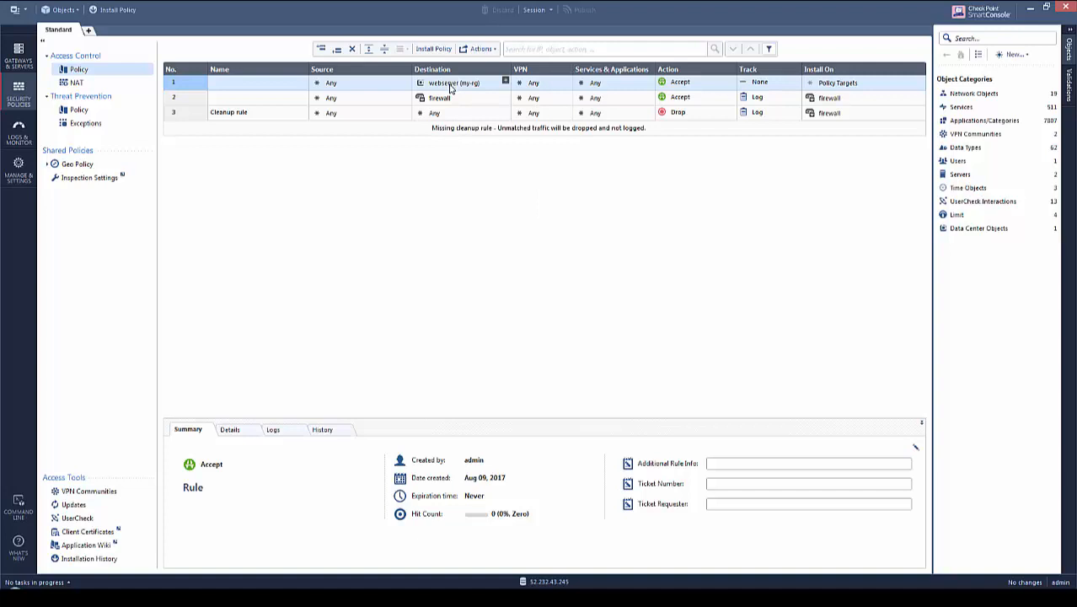
{"action": "mouse_move", "coordinate": [450, 88]}
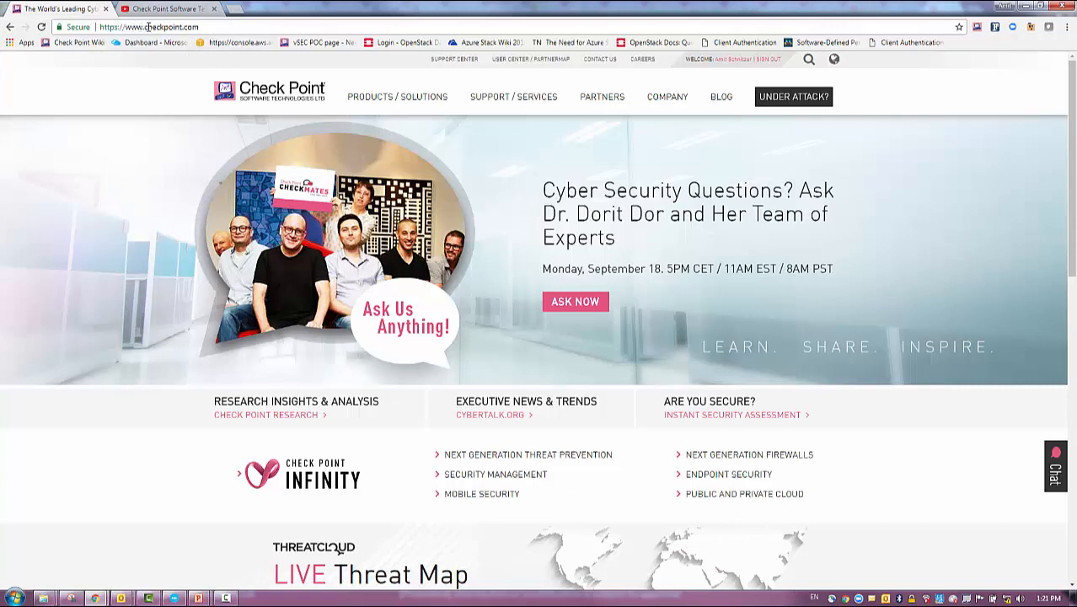
Browse the vSEC Cloud Security page on checkpoint.com, then view Check Point's YouTube channel
{"action": "mouse_move", "coordinate": [399, 103]}
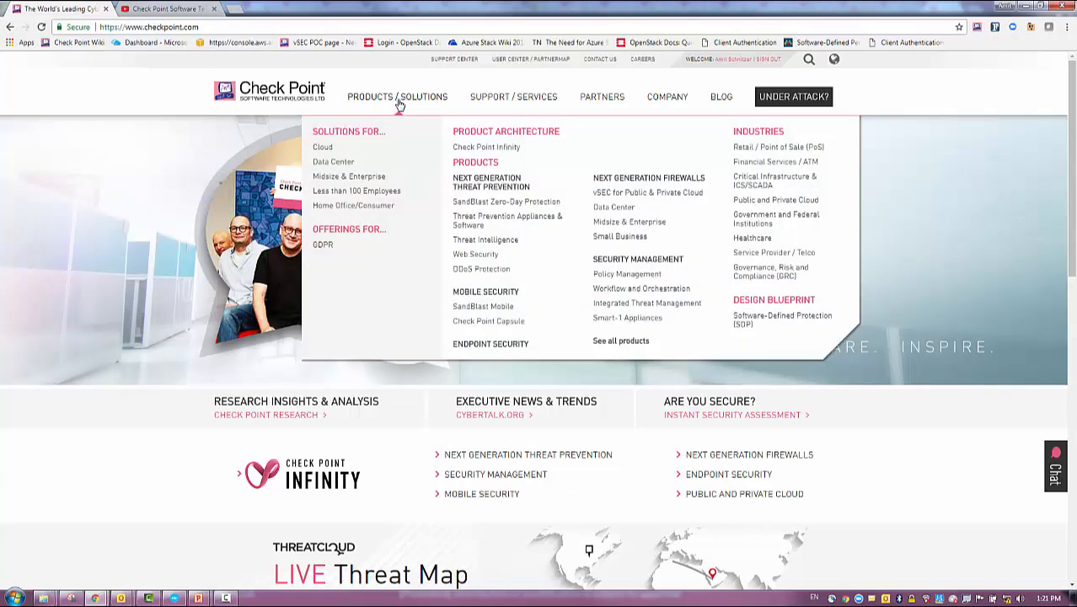
{"action": "left_click", "coordinate": [322, 149]}
{"action": "scroll", "coordinate": [468, 409], "scroll_direction": "down", "scroll_amount": 2}
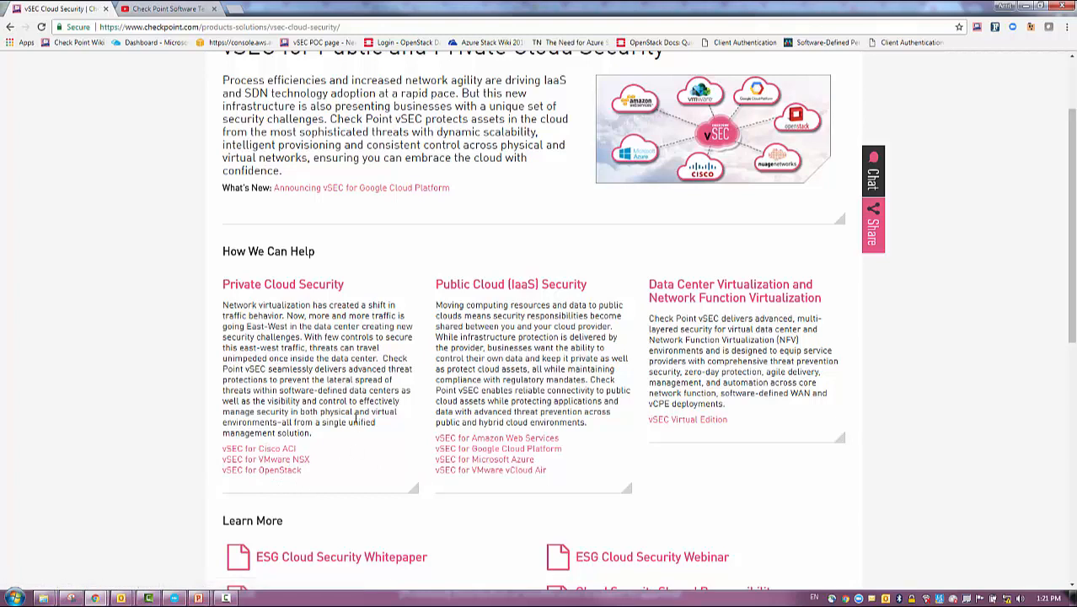
{"action": "scroll", "coordinate": [355, 438], "scroll_direction": "down", "scroll_amount": 5}
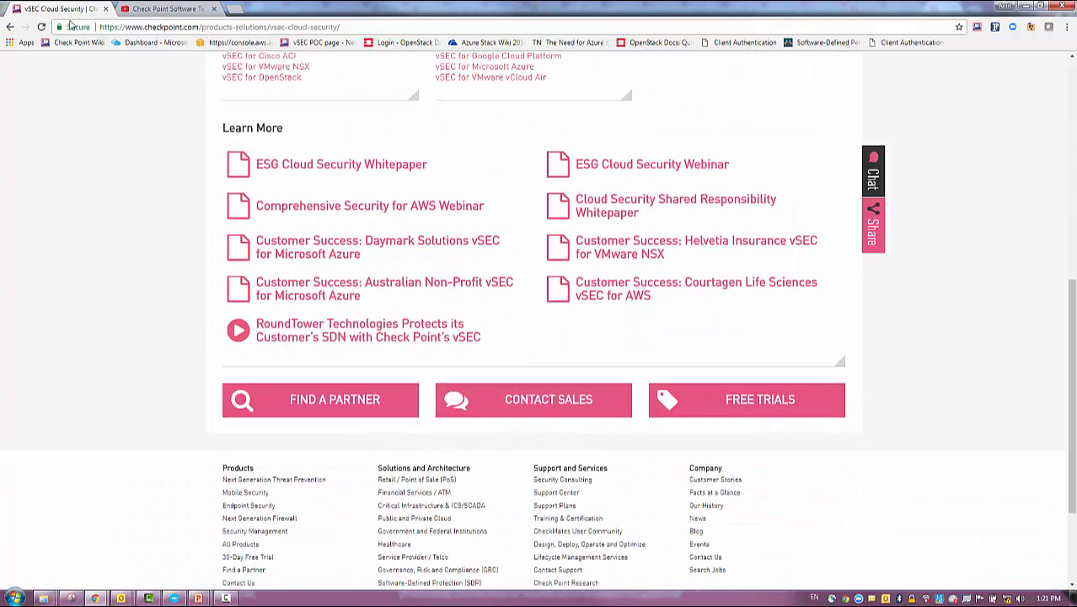
{"action": "left_click", "coordinate": [158, 10]}
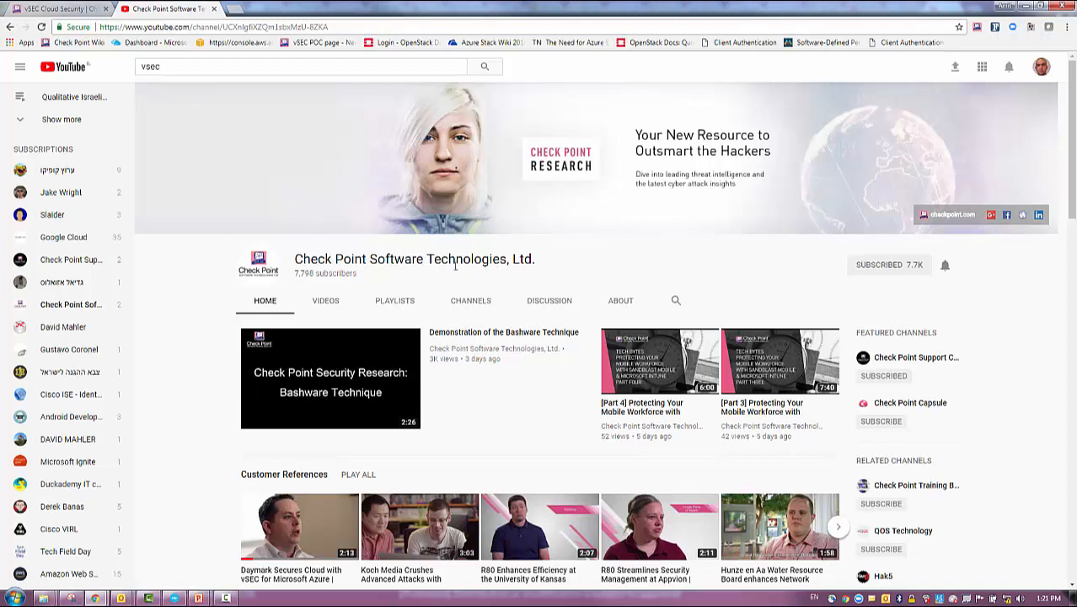
{"action": "scroll", "coordinate": [241, 428], "scroll_direction": "down", "scroll_amount": 1}
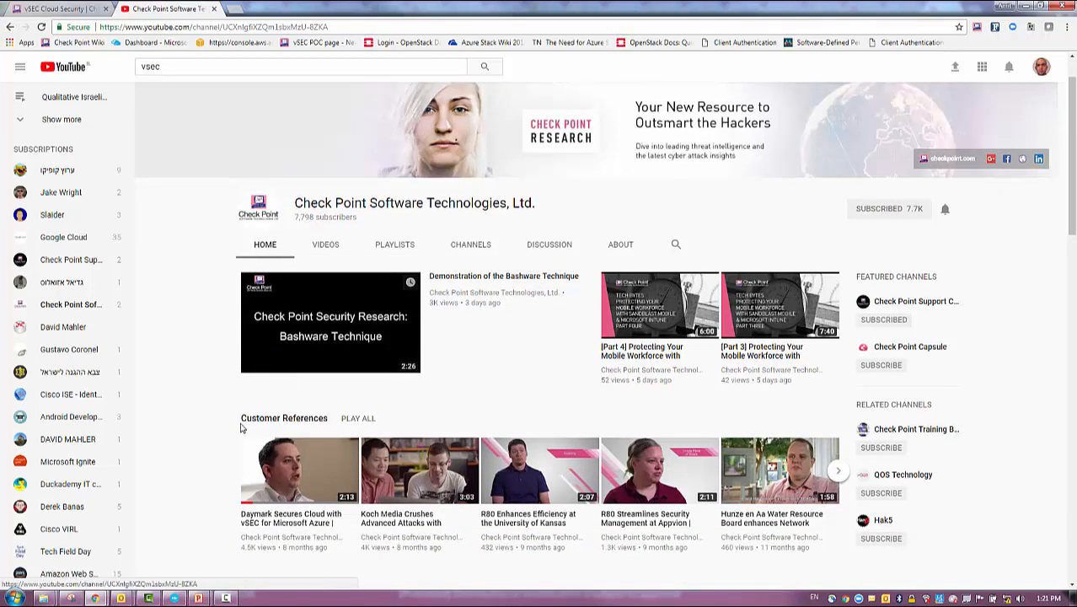